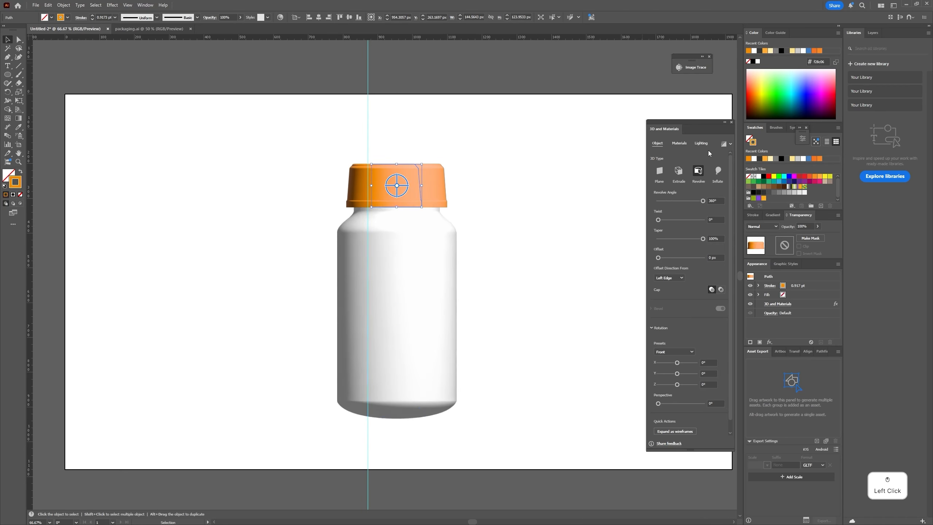
Scale and position the Vitamin C label graphic on the body of the revolved 3D bottle.
drag(397, 143, 390, 94)
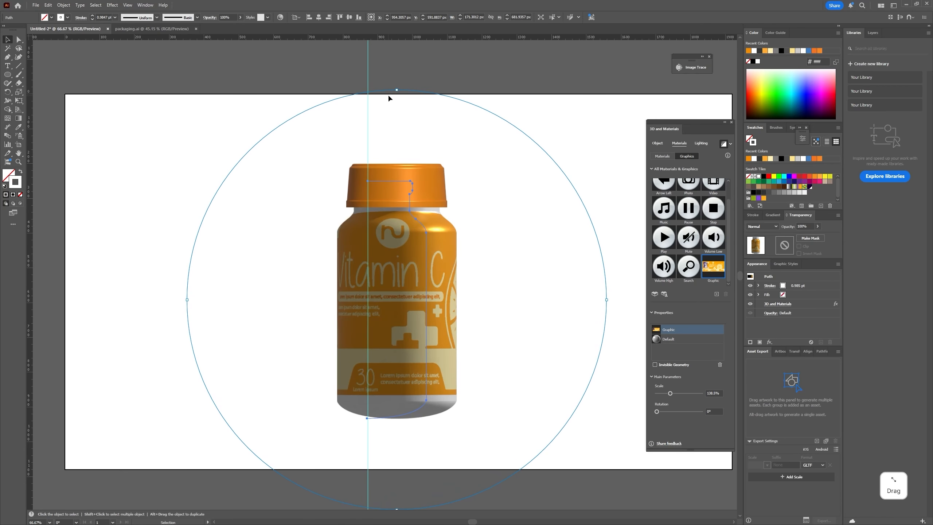
drag(433, 320, 408, 250)
drag(379, 443, 384, 452)
scroll(405, 217, down, 1)
drag(386, 78, 385, 96)
drag(392, 374, 393, 380)
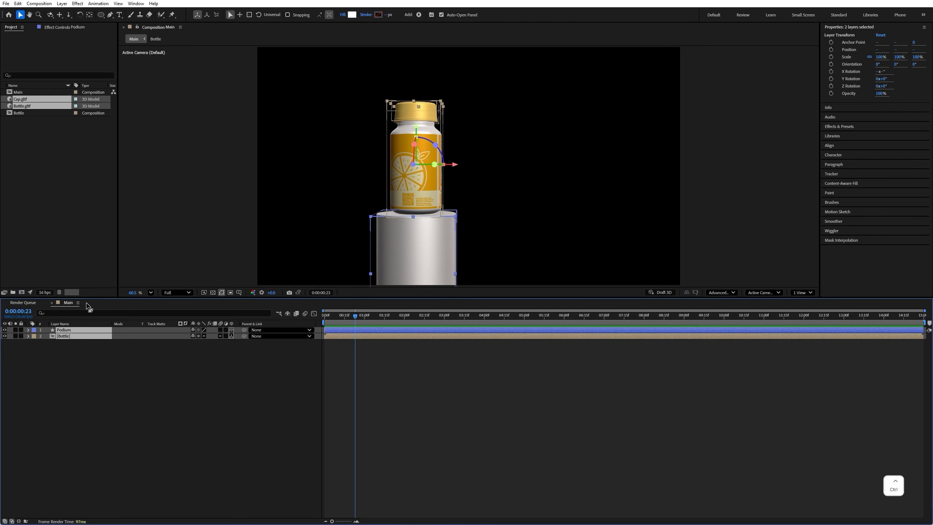
In After Effects, duplicate the Podium and Bottle layers, giving the copies yellow labels and the originals red labels.
key(ctrl+d)
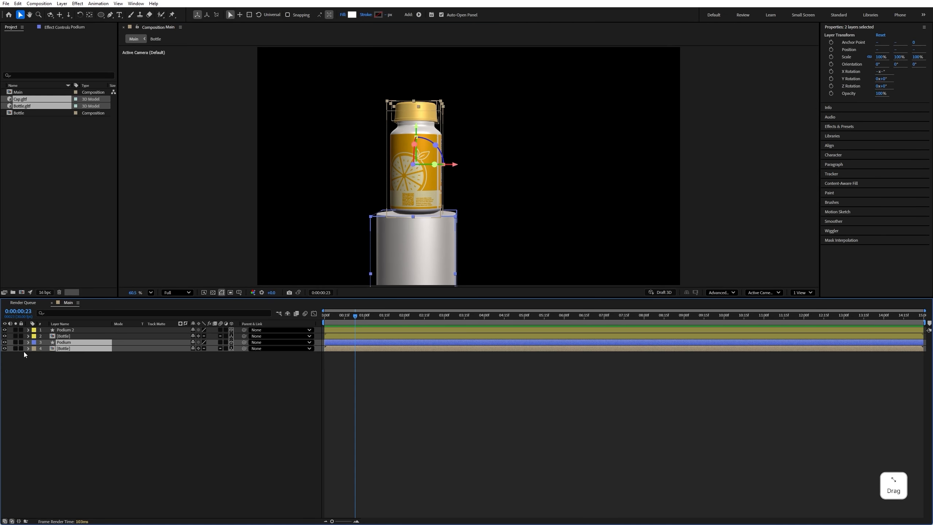
click(34, 331)
click(52, 368)
click(34, 342)
click(51, 372)
Move the duplicated podium and bottle along the X axis, away from the original pair.
click(66, 330)
shift+click(76, 337)
drag(455, 165, 579, 173)
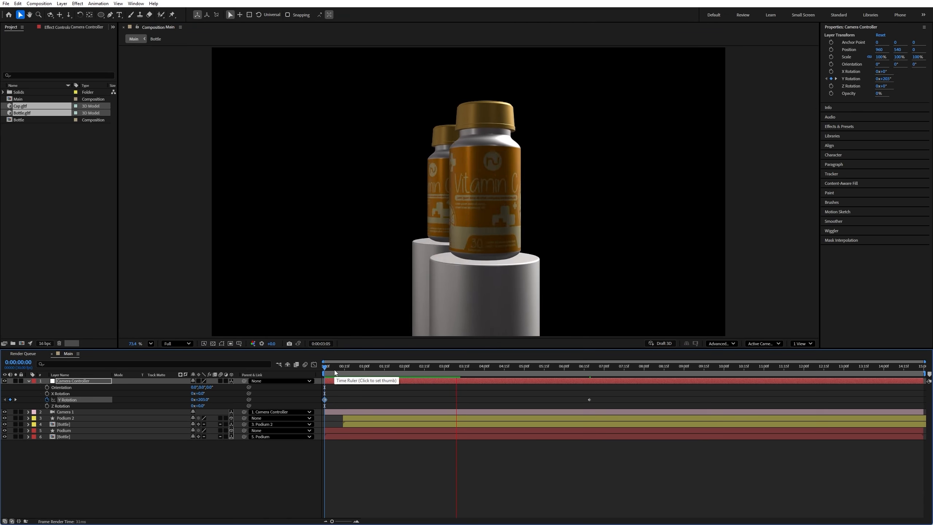
Preview the podium and camera animation in the Main composition from different times on the timeline.
click(317, 373)
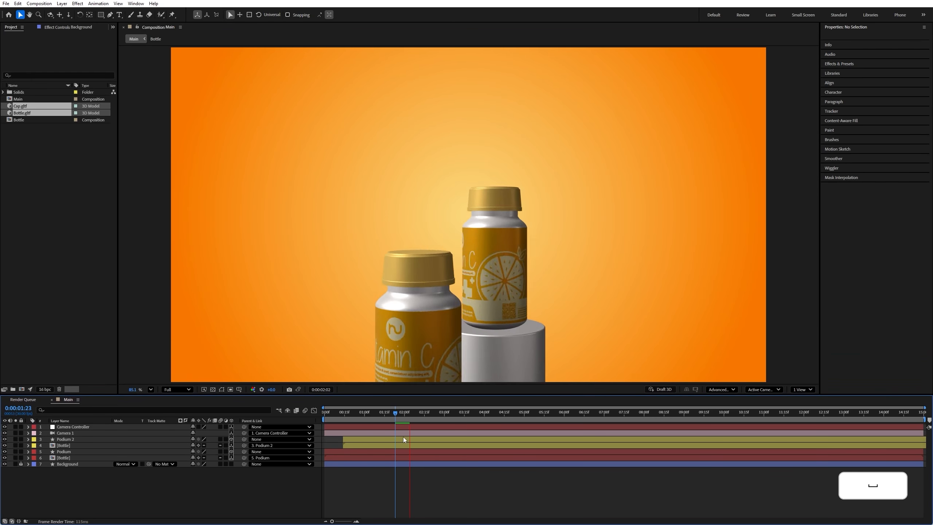
drag(403, 414, 645, 418)
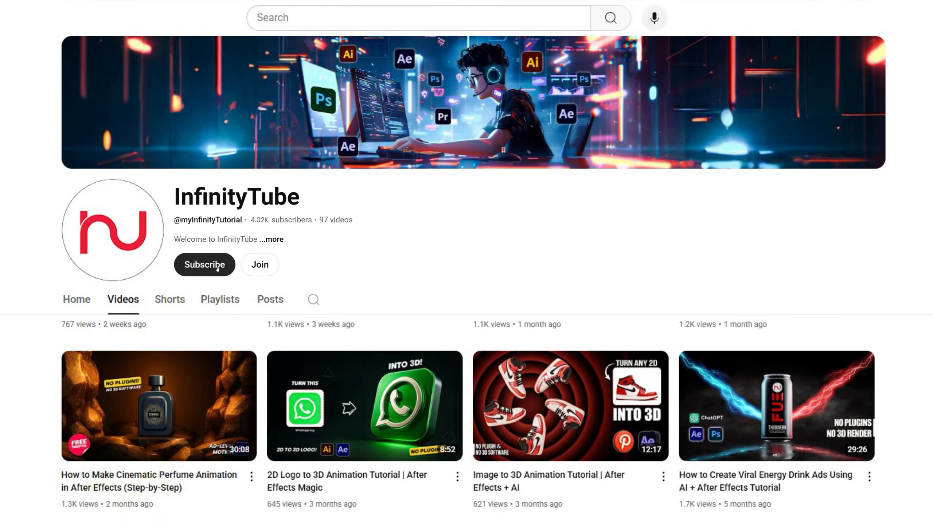
Subscribe to the InfinityTube channel on YouTube and open its notification options.
click(217, 264)
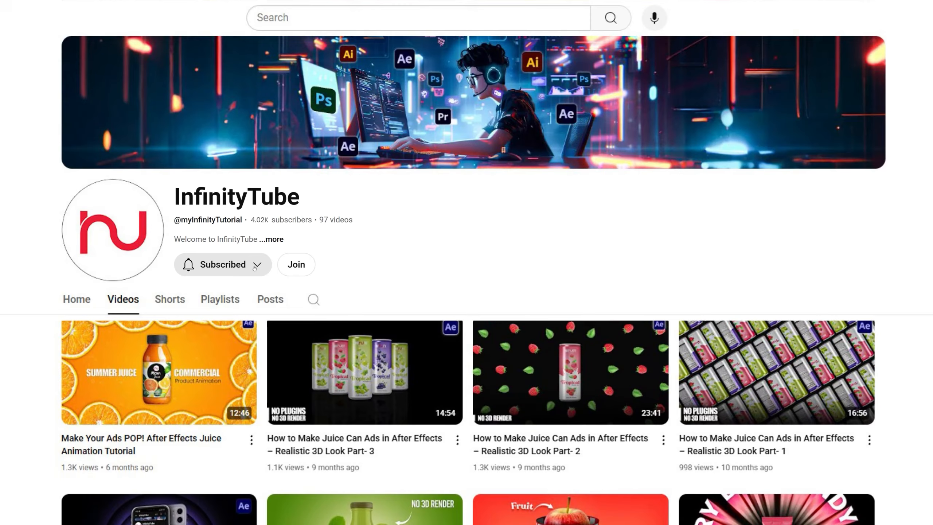
click(256, 266)
click(212, 163)
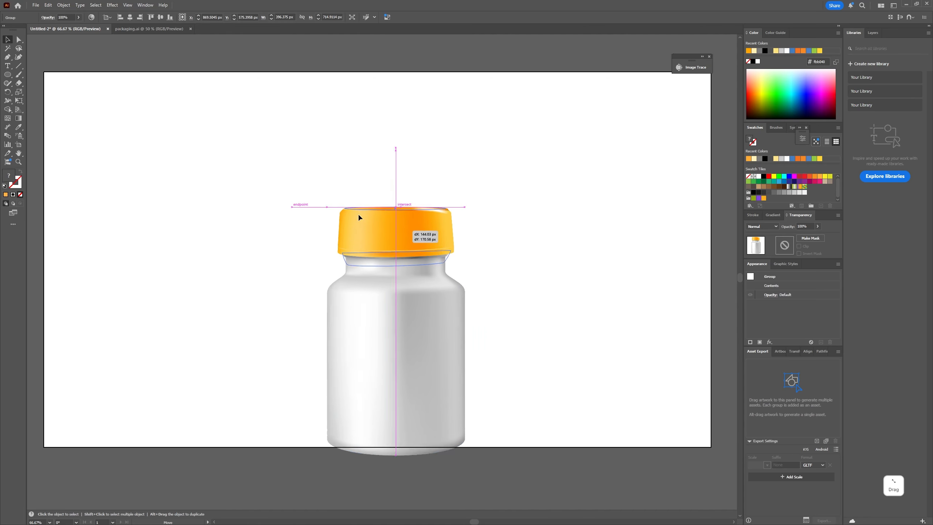
In Illustrator, position the bottle group fully on the artboard, show the rulers and place a vertical guide through its centre.
drag(359, 216, 414, 139)
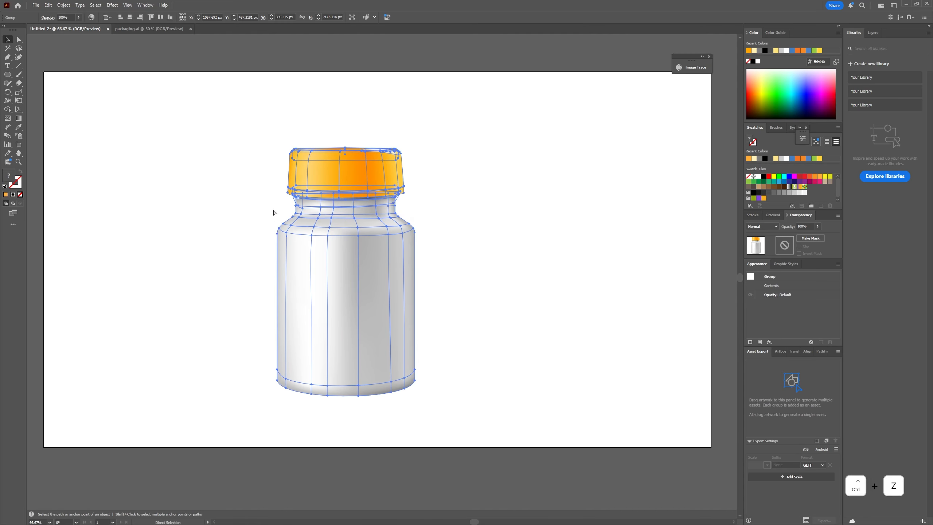
drag(234, 177, 244, 191)
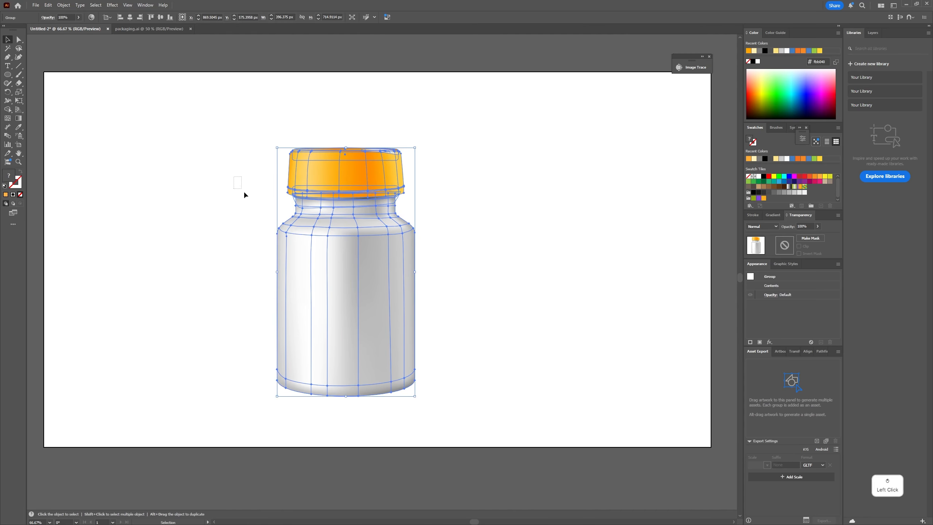
click(505, 338)
key(ctrl+r)
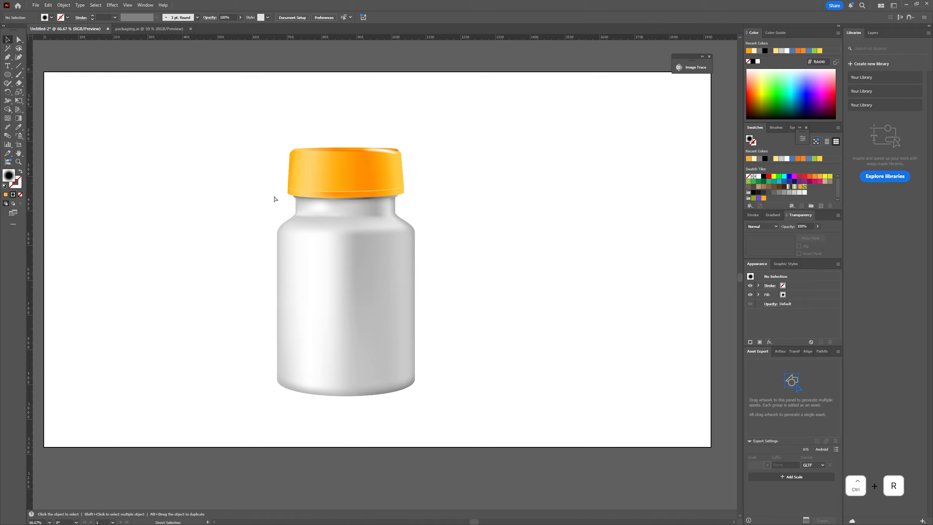
drag(36, 133, 381, 155)
Isolate the bottle group and move the orange cap up until it clears the grey neck rim.
click(303, 169)
double_click(385, 167)
click(449, 169)
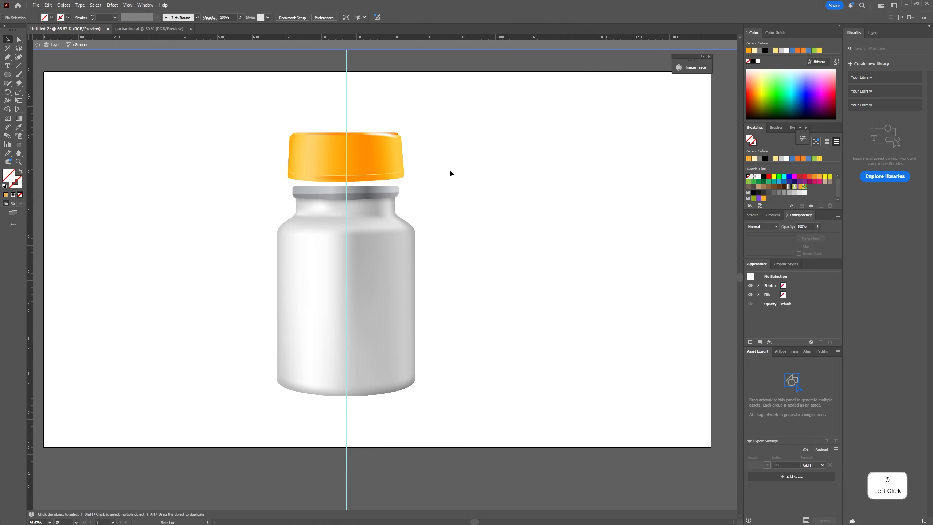
Trace the right half of the bottle's rim and neck with the Pen tool, starting at the centre guide.
key(p)
scroll(346, 190, up, 3)
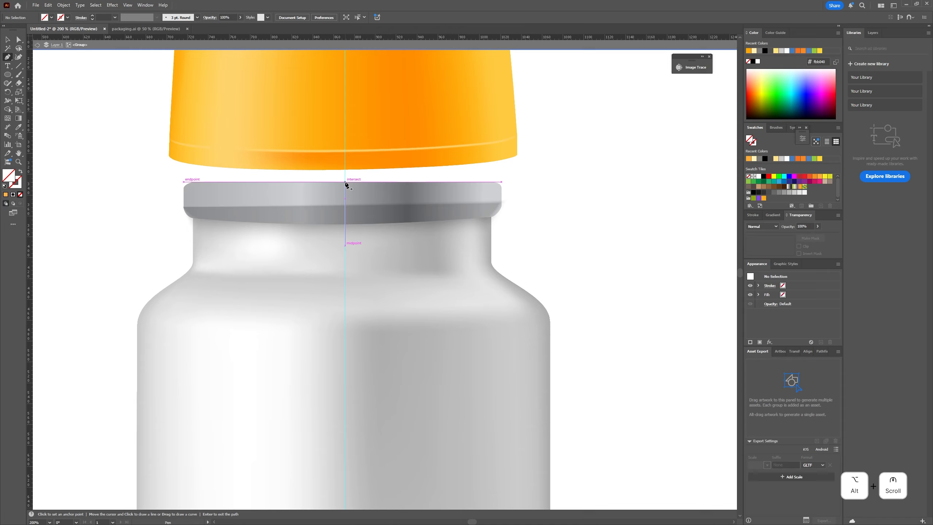
click(344, 181)
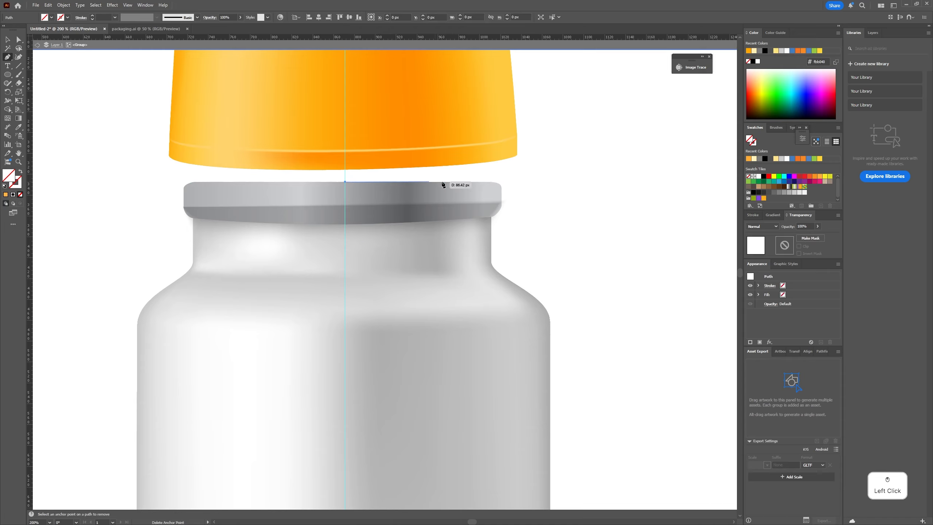
click(502, 182)
click(502, 219)
key(ctrl+z)
click(502, 217)
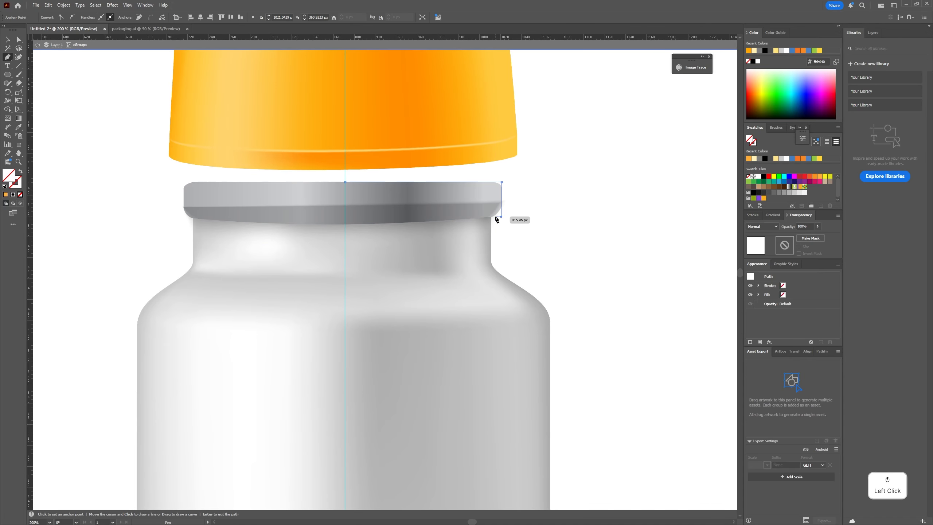
click(492, 217)
click(492, 261)
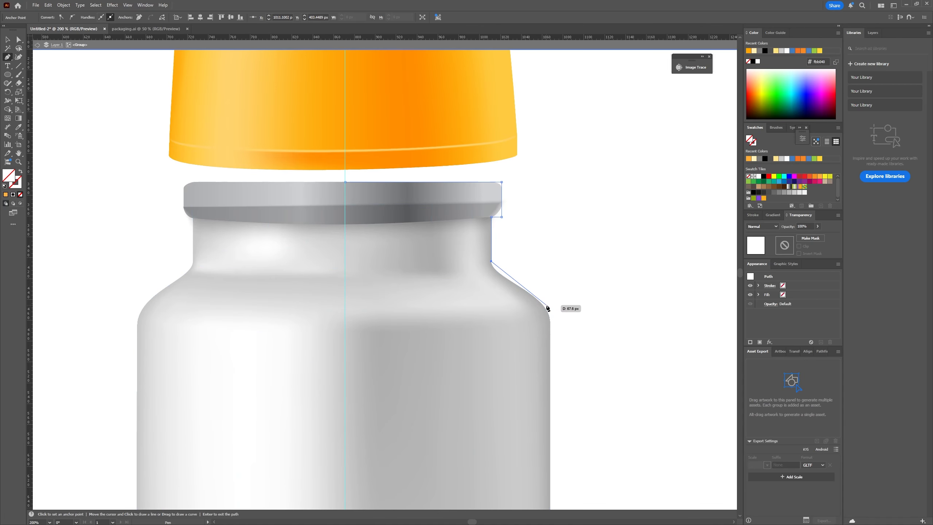
Continue the bottle path around the right shoulder, down the side and along the curved base to the centre guide.
drag(528, 292, 521, 265)
key(ctrl+z)
key(ctrl+z)
click(521, 265)
key(ctrl+minus)
scroll(538, 292, down, 5)
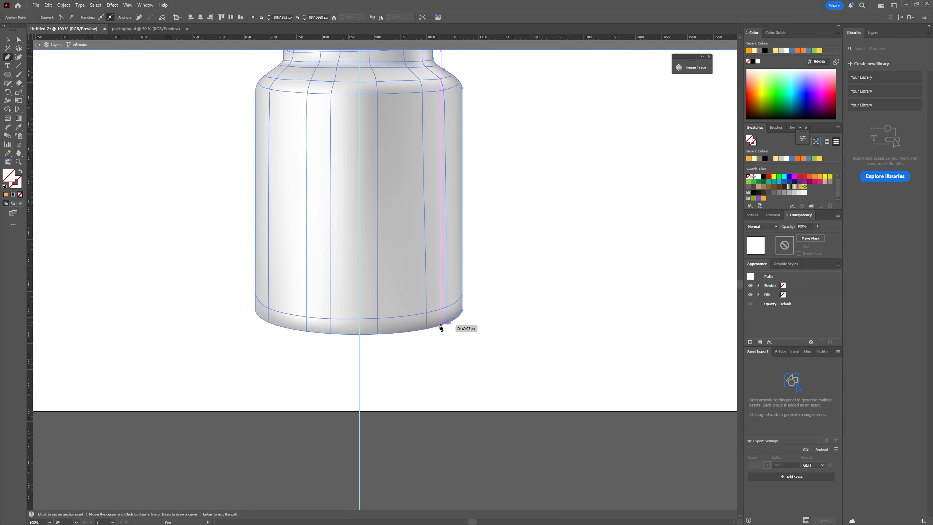
click(462, 311)
key(ctrl+z)
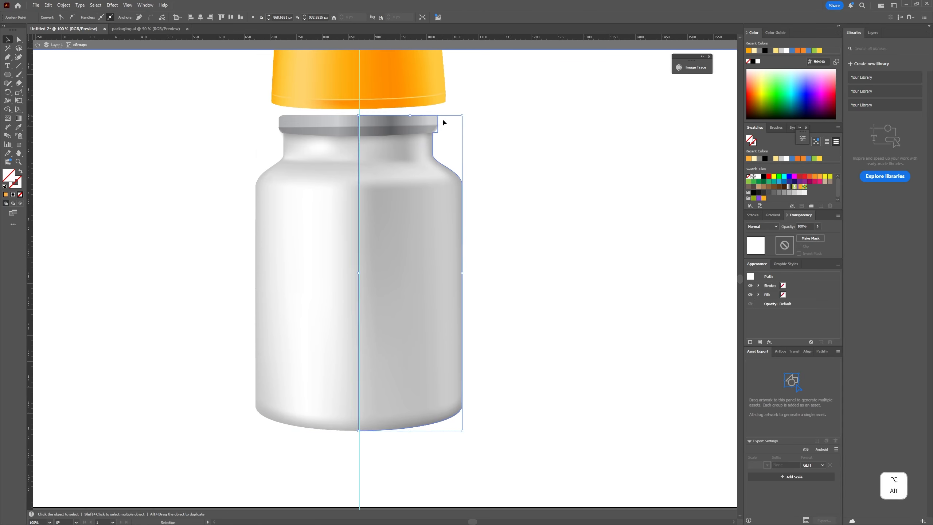
Round the outer corners of the rim on the bottle path to about 6.5 px.
scroll(443, 122, up, 3)
drag(443, 122, 473, 206)
key(a)
drag(448, 228, 443, 198)
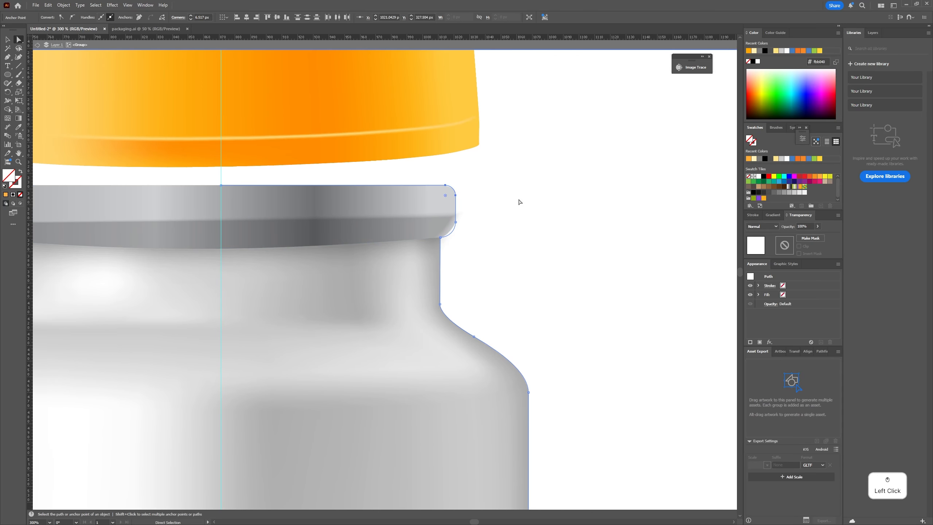
key(v)
scroll(519, 202, down, 4)
Give the half-bottle path a dark 1 pt stroke and no fill.
mouse_move(529, 216)
mouse_down()
mouse_move(491, 213)
mouse_move(442, 188)
mouse_up()
click(18, 185)
click(6, 195)
double_click(16, 183)
drag(24, 193, 577, 174)
drag(493, 250, 444, 270)
click(636, 196)
drag(416, 183, 507, 162)
click(603, 237)
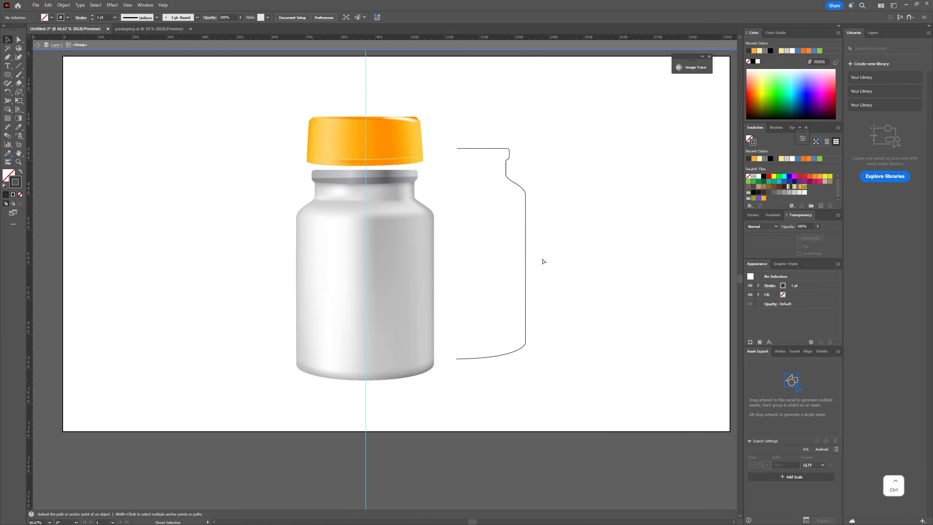
key(ctrl+z)
Start a Pen path at the centre guide and trace the right half of the cap's top edge.
ctrl+click(402, 135)
drag(446, 121, 457, 189)
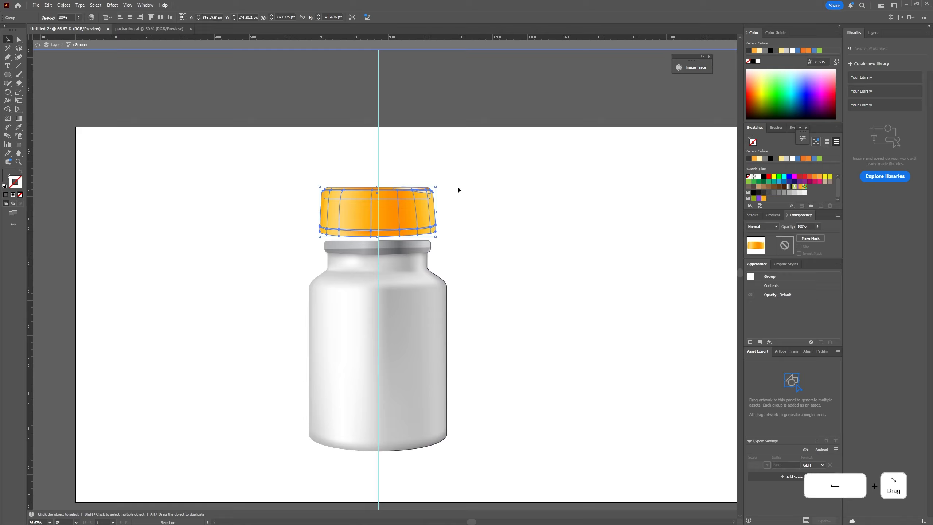
click(458, 190)
key(p)
scroll(382, 188, up, 2)
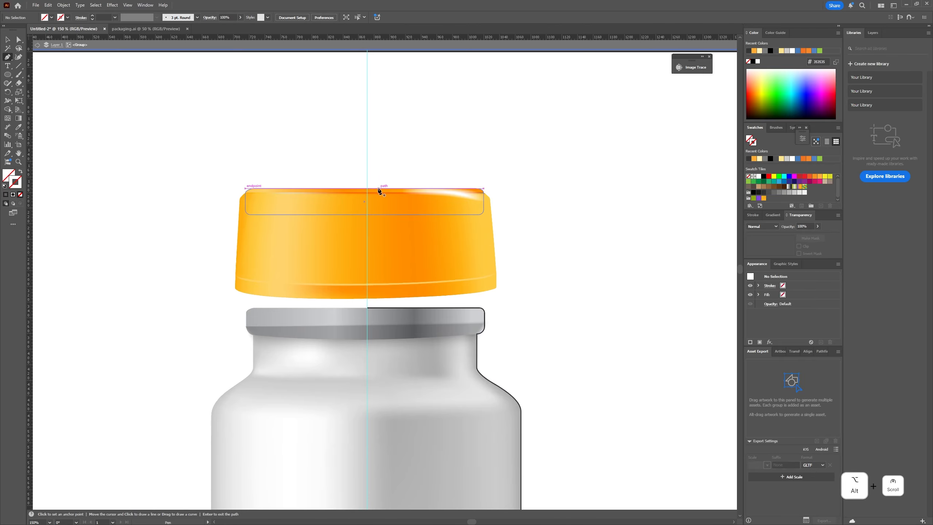
click(368, 189)
scroll(481, 190, up, 5)
click(455, 184)
click(492, 199)
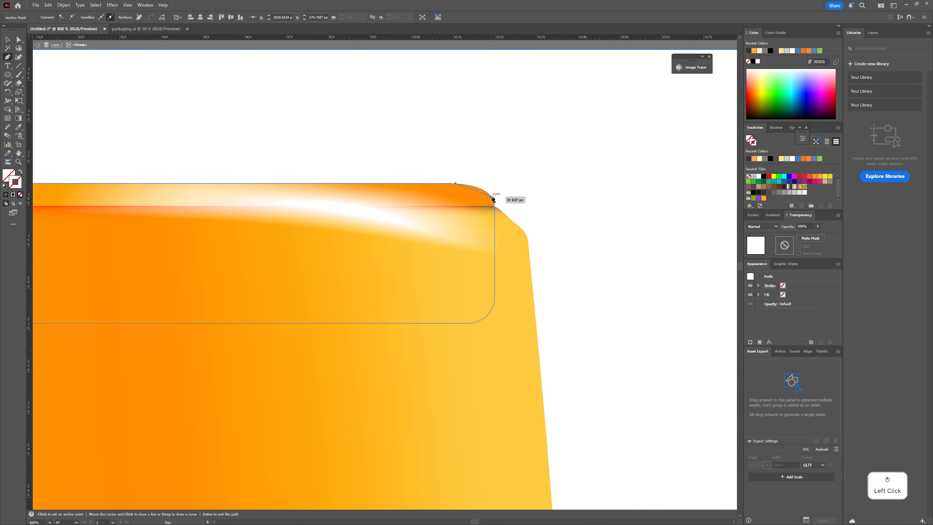
key(ctrl+z)
drag(493, 206, 496, 229)
key(ctrl+z)
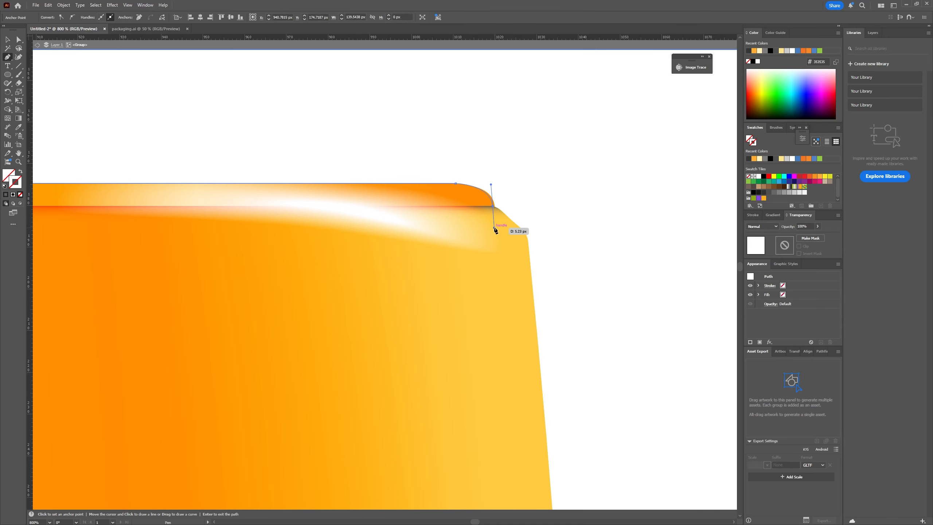
key(ctrl+z)
drag(491, 197, 435, 169)
scroll(492, 206, up, 4)
click(508, 210)
scroll(508, 209, down, 2)
key(ctrl+z)
Trace the cap's curved upper-right corner and its slanted side down to the lower lip.
click(453, 183)
drag(489, 217, 496, 223)
drag(497, 225, 479, 114)
click(478, 141)
scroll(477, 149, down, 6)
click(485, 245)
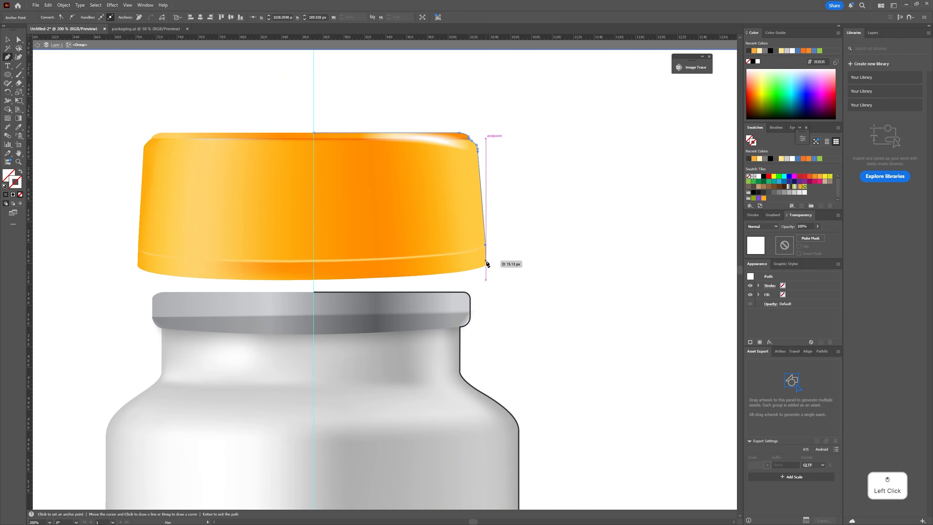
click(486, 264)
Finish the cap path with a straight horizontal bottom edge running back to the centre guide.
click(314, 280)
key(ctrl+z)
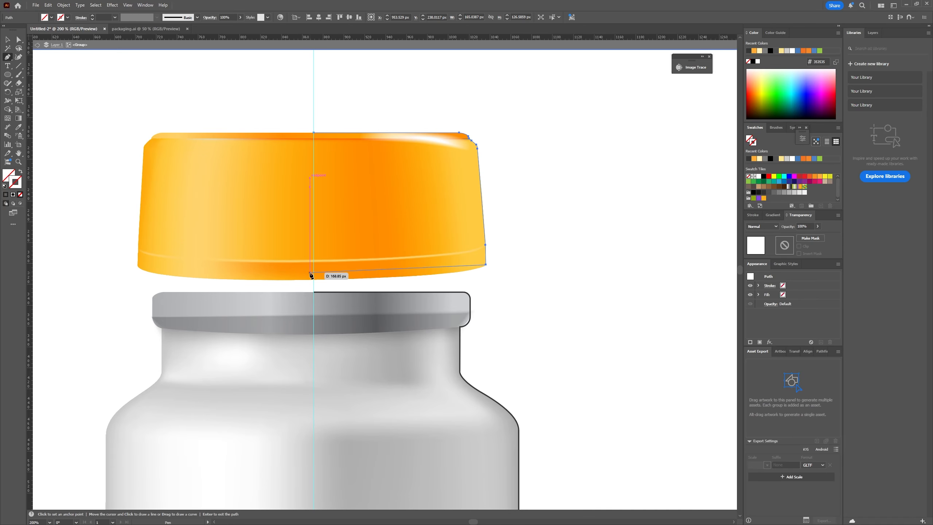
scroll(494, 251, up, 3)
scroll(494, 309, down, 4)
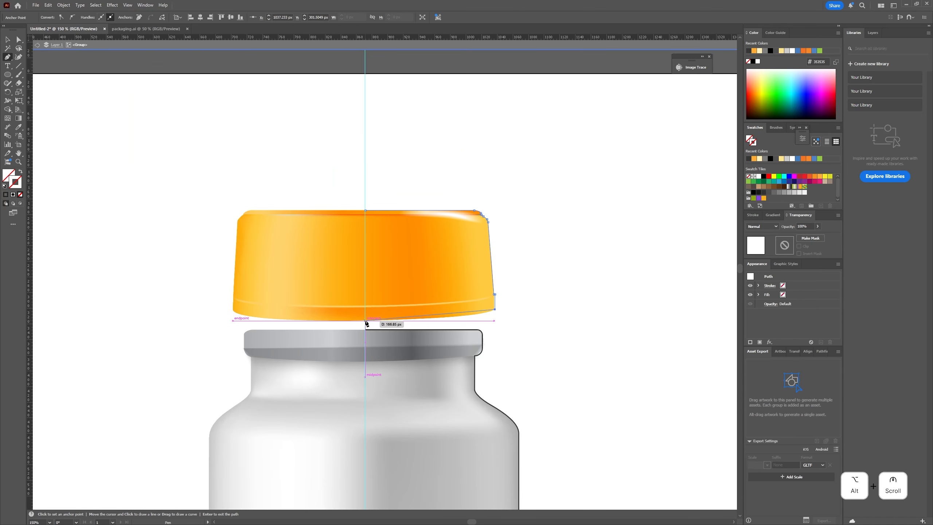
click(314, 264)
drag(494, 314, 458, 313)
click(459, 311)
Copy the bottle outline's stroke appearance onto the cap outline with the Eyedropper tool.
key(i)
click(447, 342)
scroll(470, 237, down, 1)
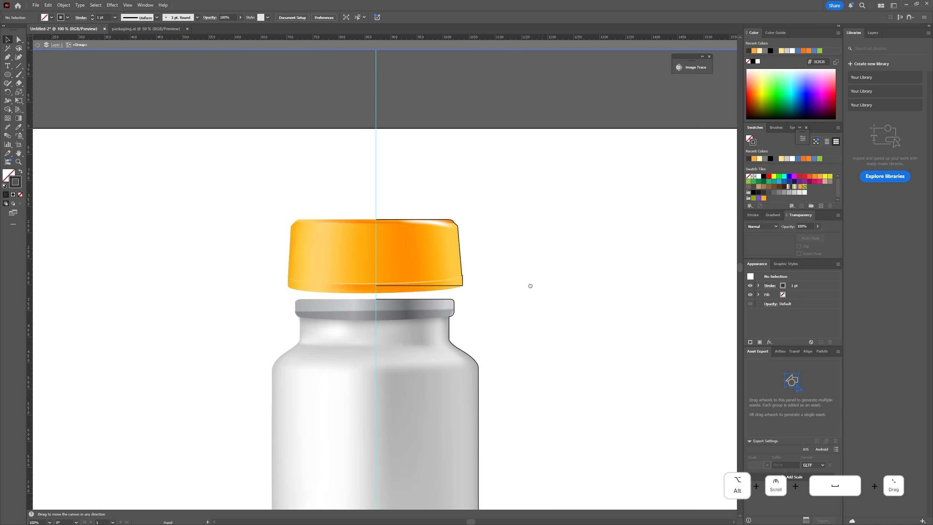
Delete the original shaded cap and bottle artwork, keeping only the traced half-profile outlines.
drag(529, 286, 493, 217)
drag(313, 184, 237, 170)
drag(303, 293, 210, 283)
key(Delete)
click(254, 177)
key(Delete)
click(287, 237)
key(Delete)
Round the corners along the outer side of the cap outline.
scroll(453, 250, up, 5)
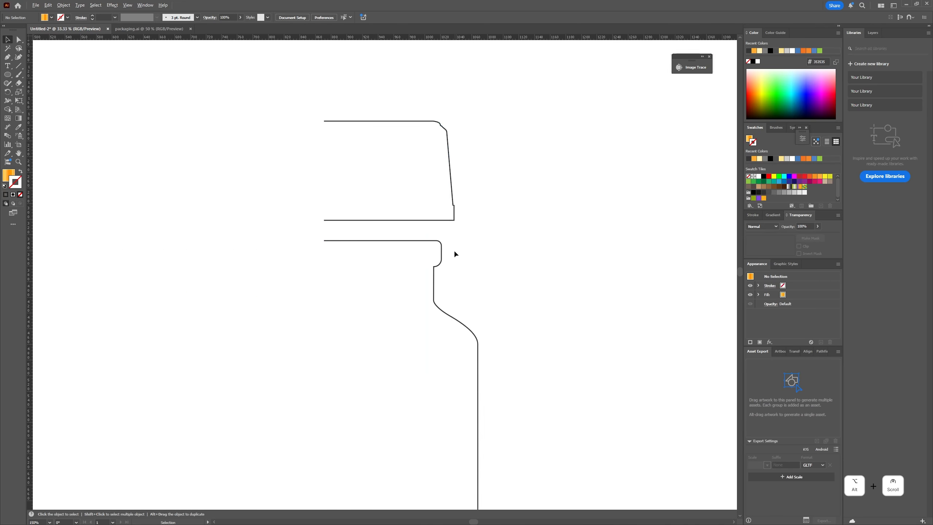
key(a)
click(459, 168)
shift+click(459, 228)
drag(458, 228, 504, 215)
click(517, 222)
scroll(512, 227, down, 3)
scroll(478, 88, up, 6)
click(538, 230)
scroll(538, 231, down, 3)
click(485, 205)
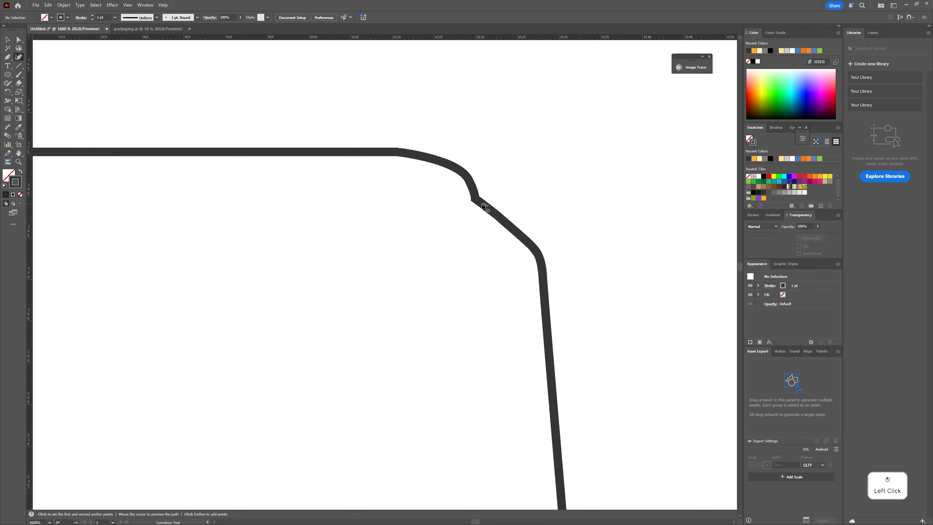
key(v)
click(18, 57)
scroll(484, 205, up, 1)
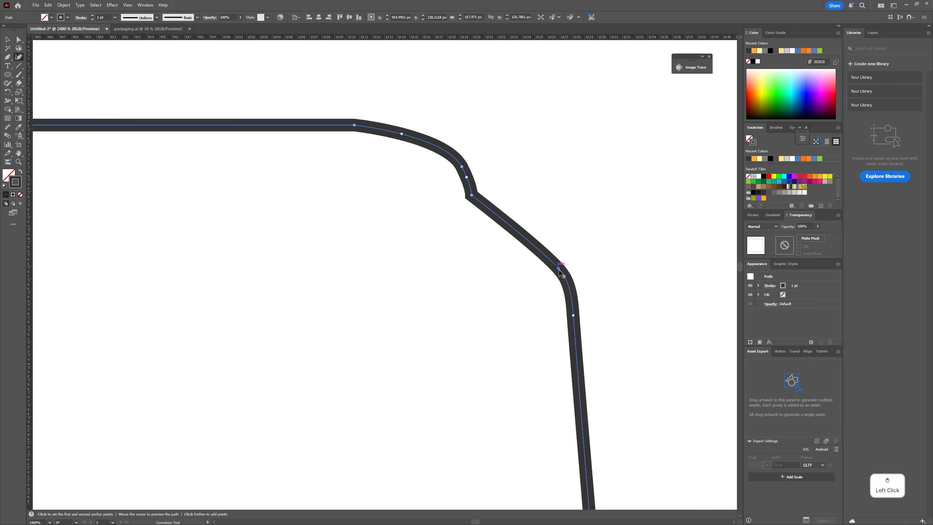
key(ctrl+z)
key(ctrl+z)
key(ctrl+z)
key(v)
click(539, 180)
Show the centre guide and select the grouped cap and bottle outlines to check them against it.
scroll(540, 220, down, 7)
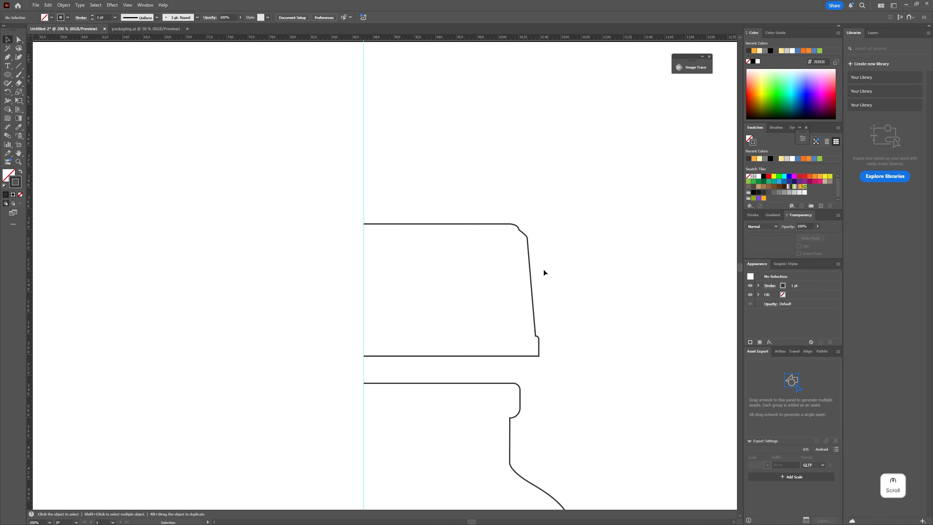
scroll(562, 228, down, 4)
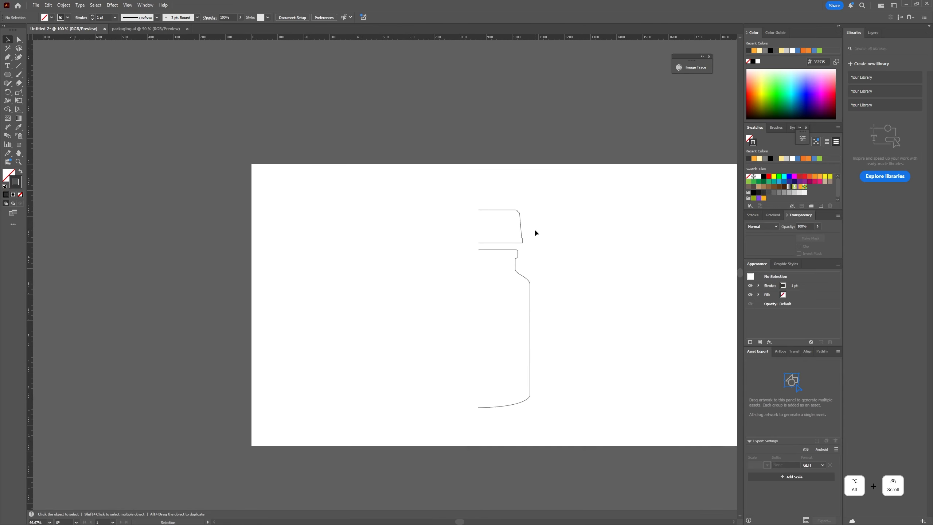
drag(535, 231, 499, 182)
scroll(497, 222, up, 1)
key(ctrl+semicolon)
drag(428, 113, 548, 308)
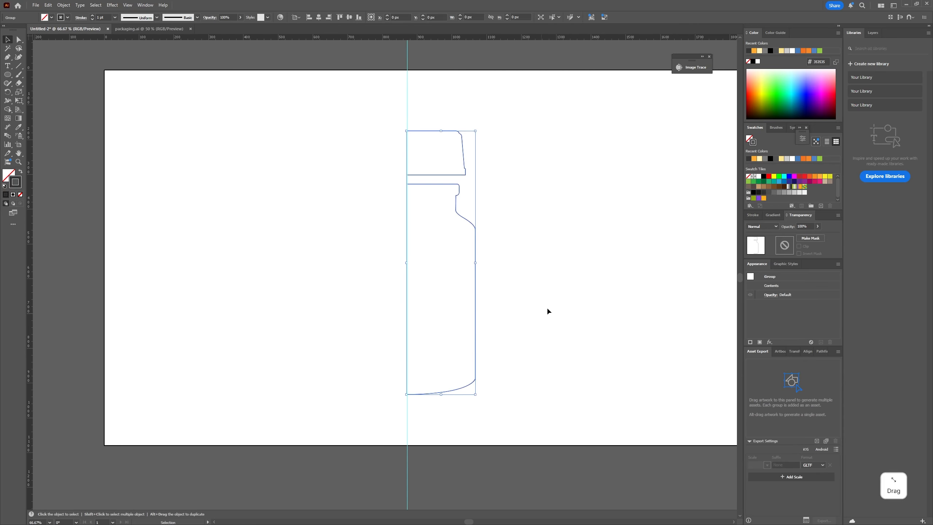
drag(502, 221, 469, 277)
click(483, 145)
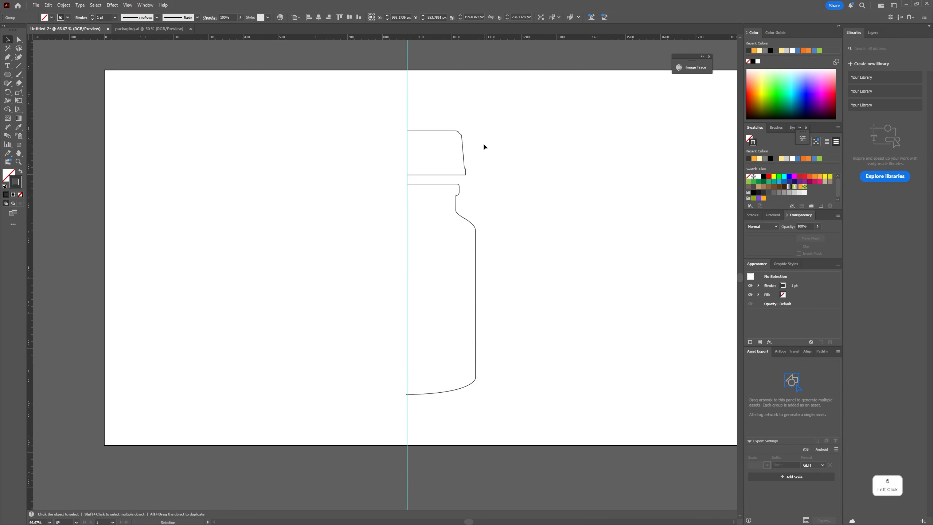
Ungroup the cap and bottle outlines so each half-profile can be selected on its own.
click(462, 150)
right_click(463, 152)
click(565, 237)
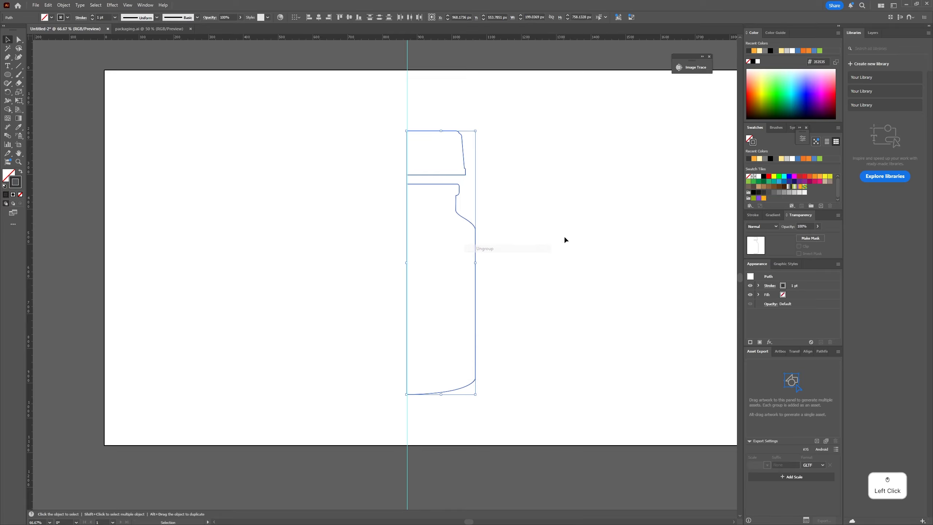
drag(464, 169, 464, 153)
key(ctrl+z)
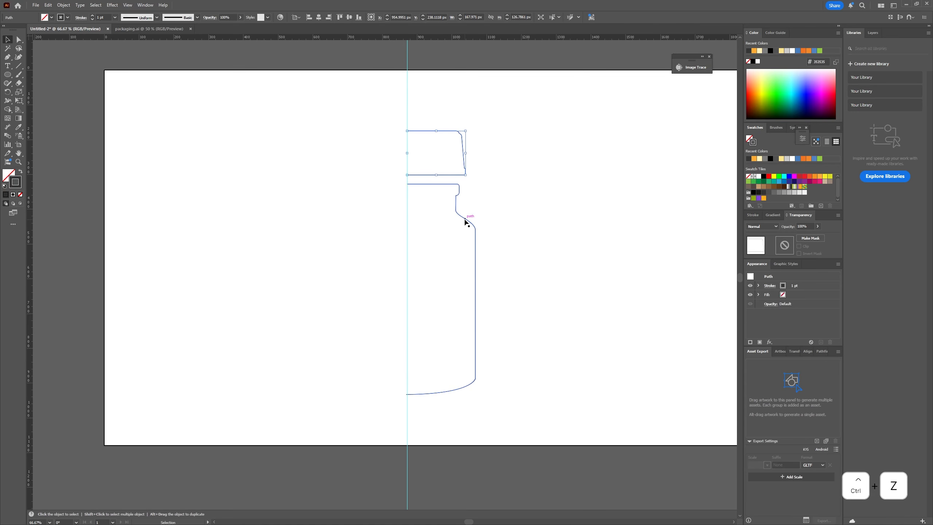
Apply the 3D Revolve effect to the bottle outline.
click(466, 220)
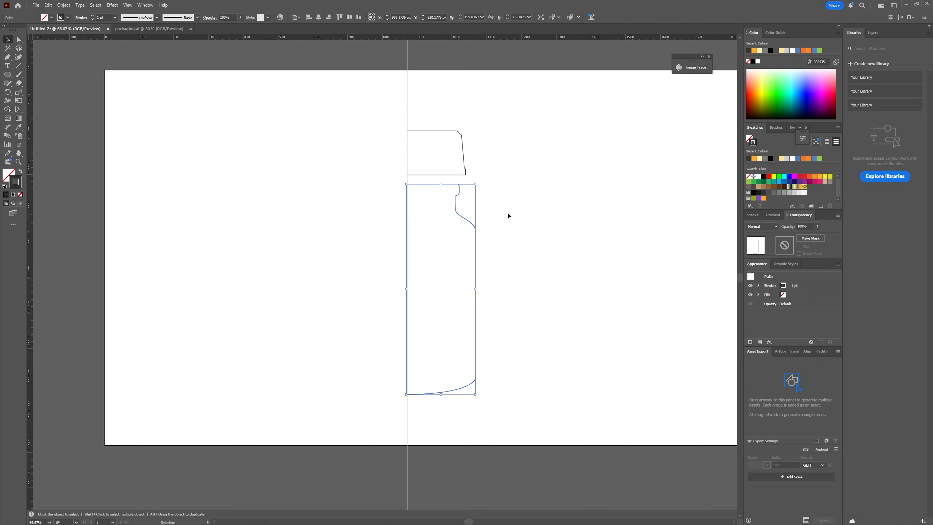
scroll(474, 206, up, 3)
scroll(474, 206, down, 3)
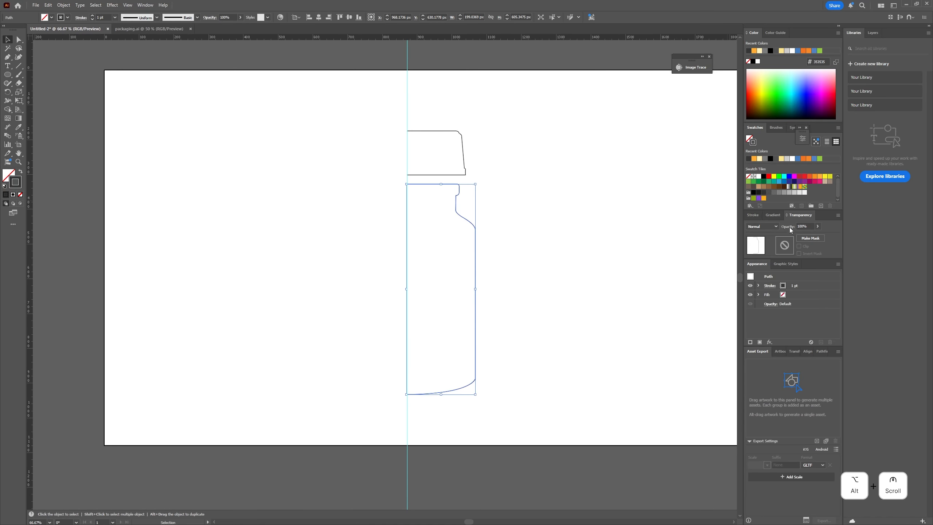
click(112, 4)
mouse_move(131, 50)
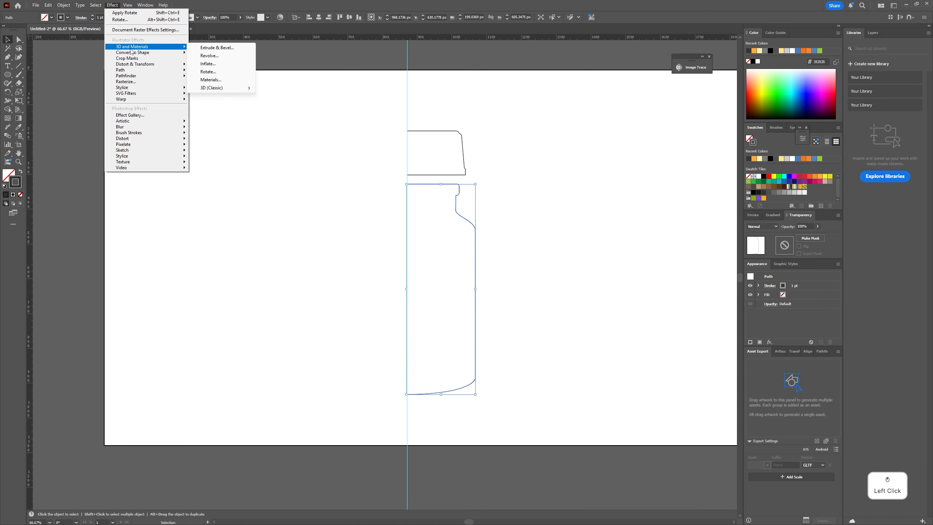
click(209, 56)
click(569, 257)
scroll(483, 237, up, 2)
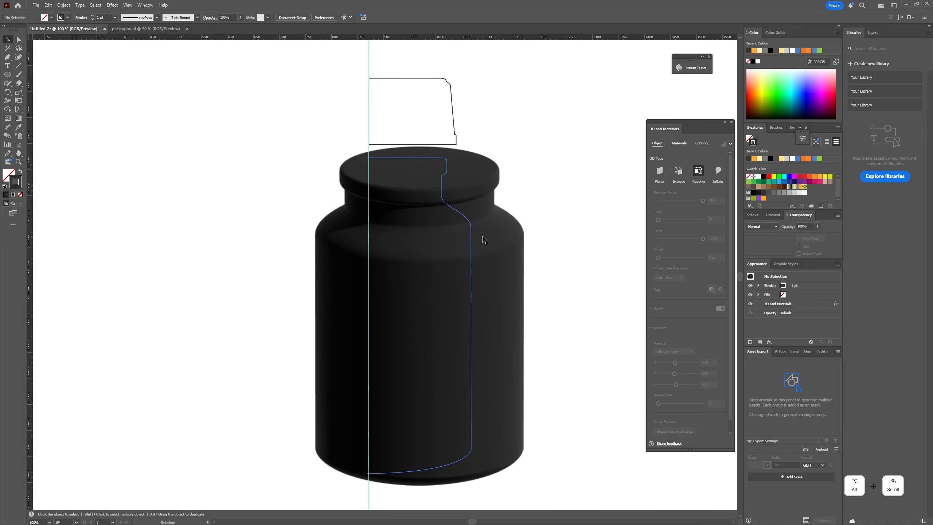
Set the revolved bottle's X, Y and Z rotation to 0° so it faces front.
click(483, 237)
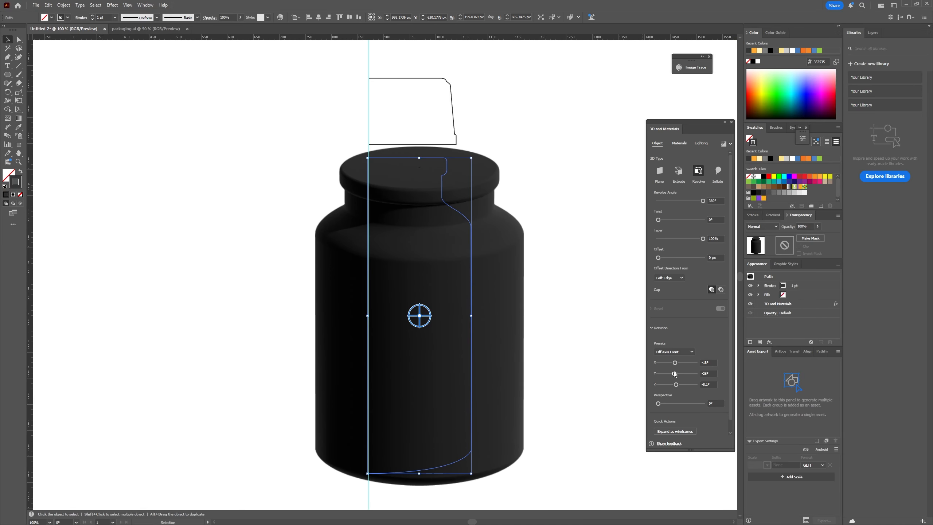
mouse_move(674, 373)
mouse_down()
mouse_move(645, 379)
mouse_move(687, 375)
mouse_move(660, 381)
mouse_move(678, 386)
mouse_move(673, 379)
mouse_up()
drag(675, 362, 688, 374)
key(Tab)
text(0)
scroll(555, 236, down, 1)
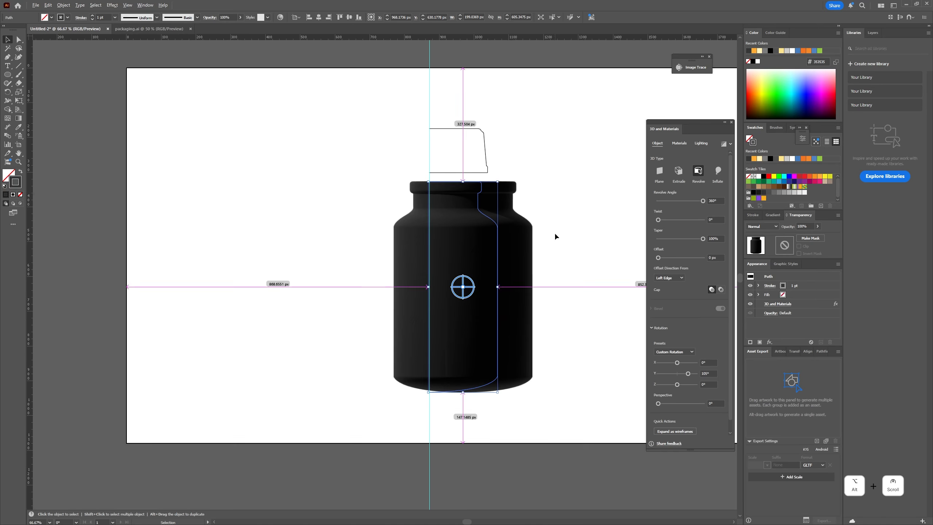
key(ctrl+z)
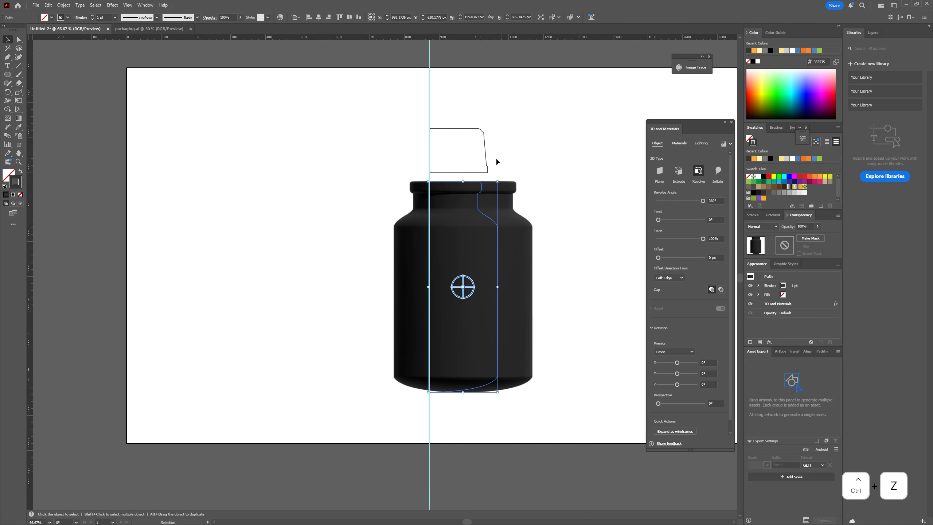
Revolve the cap outline into 3D and set its X, Y and Z rotation to 0°.
click(485, 168)
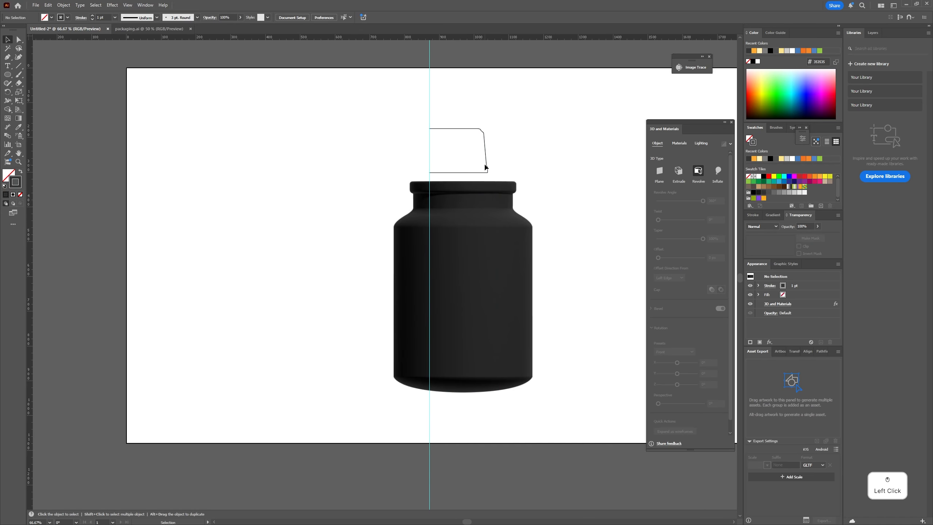
click(698, 171)
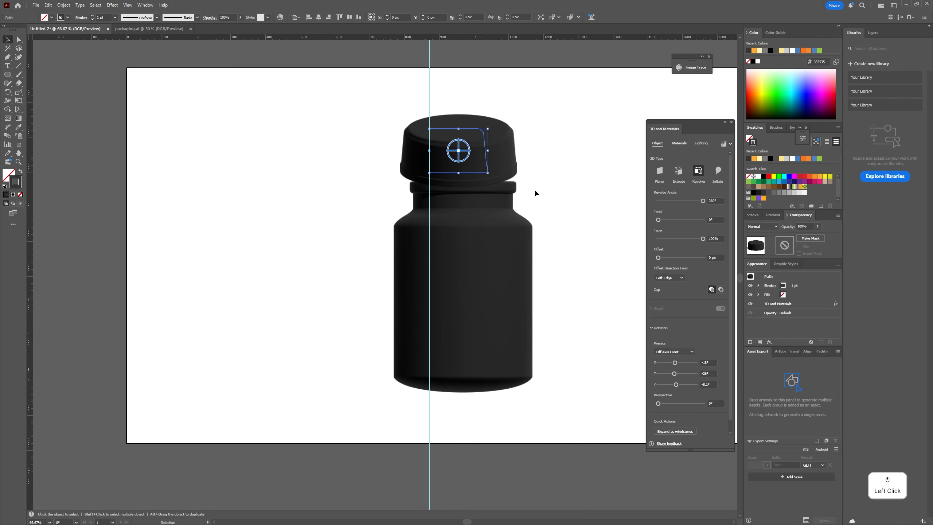
text(0)
key(Return)
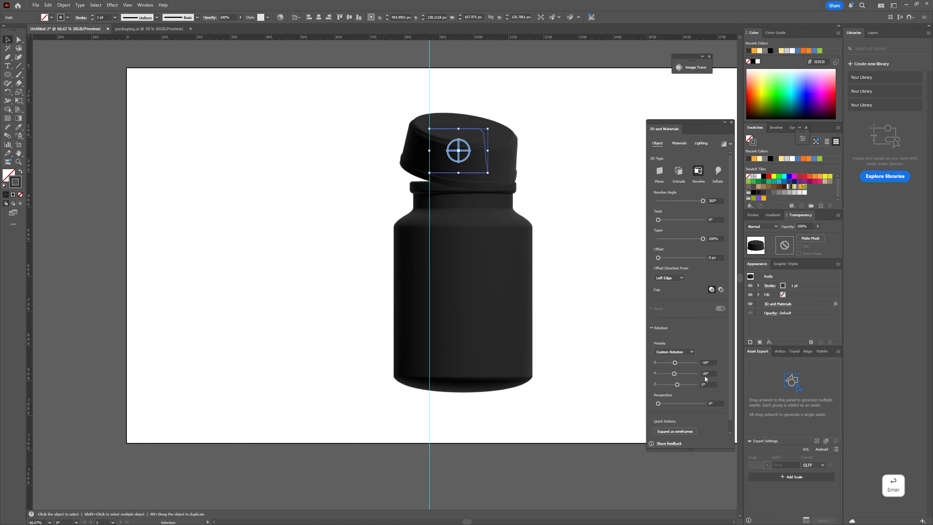
drag(712, 373, 698, 373)
text(0)
key(Return)
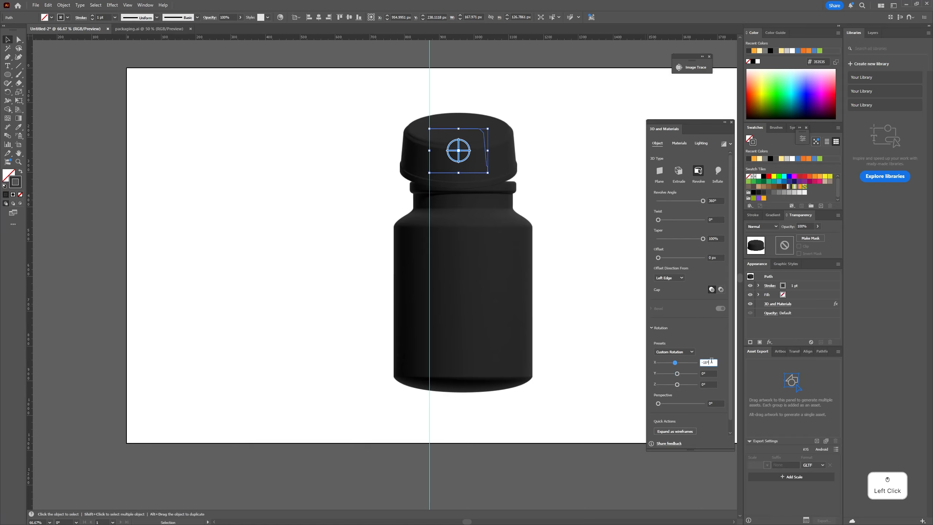
text(0)
key(Return)
Move the revolved cap straight down so it fits over the bottle's neck.
alt+scroll(528, 193, up, 4)
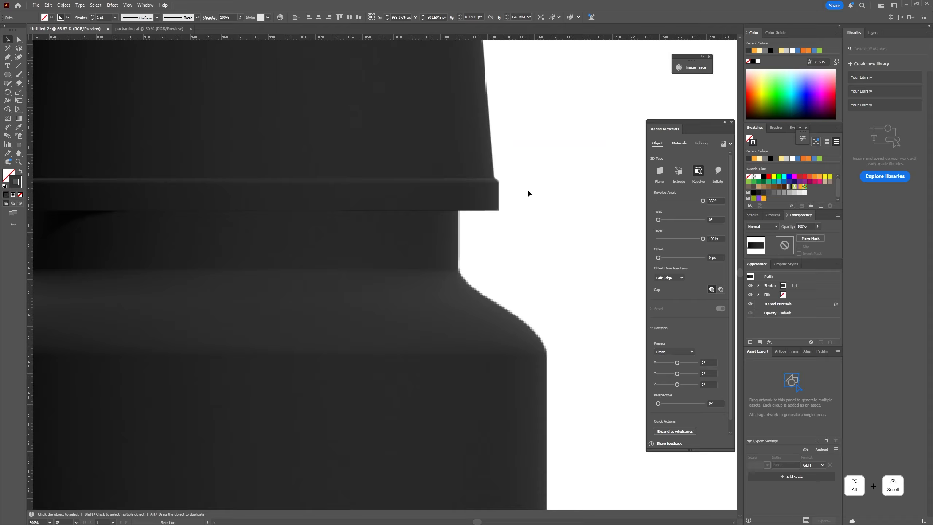
alt+scroll(528, 191, down, 4)
mouse_move(444, 204)
mouse_down()
mouse_move(444, 216)
mouse_move(444, 208)
mouse_up()
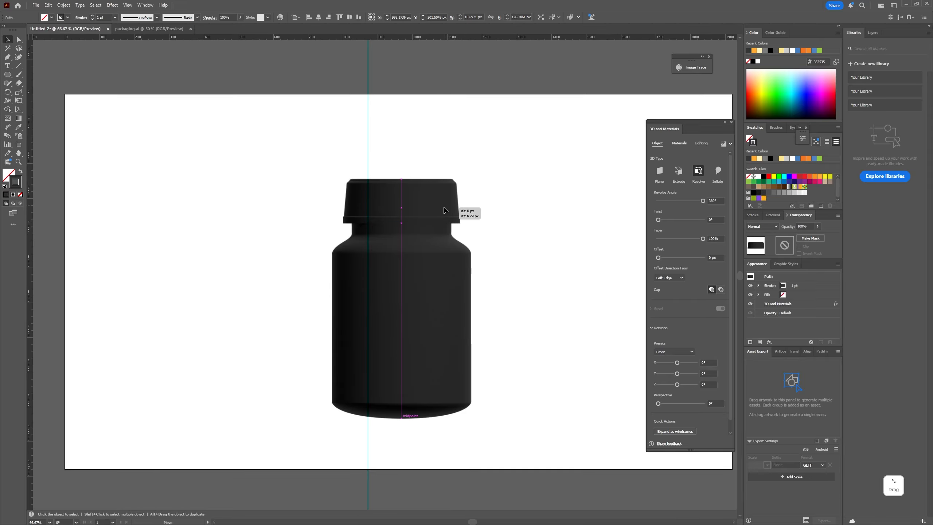
Change the bottle's stroke colour to white (#FFFFFF).
click(441, 297)
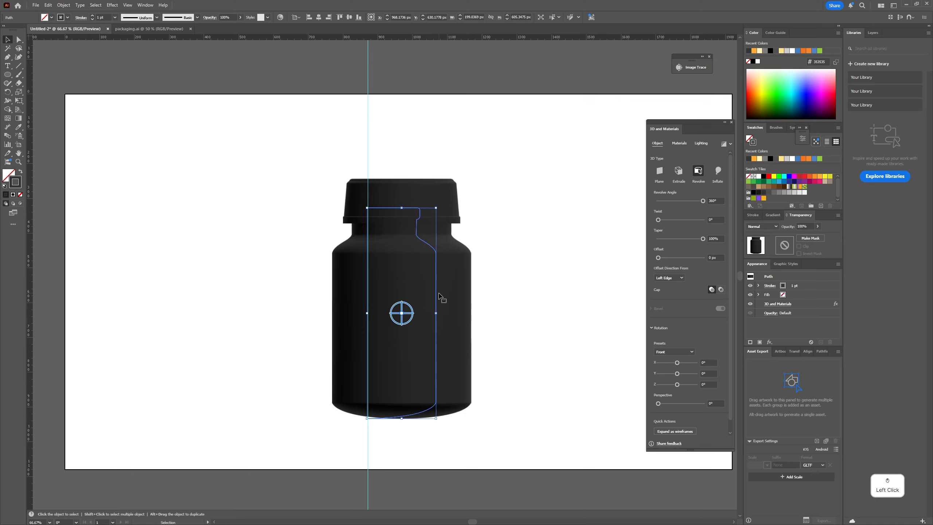
double_click(17, 185)
drag(478, 213, 449, 178)
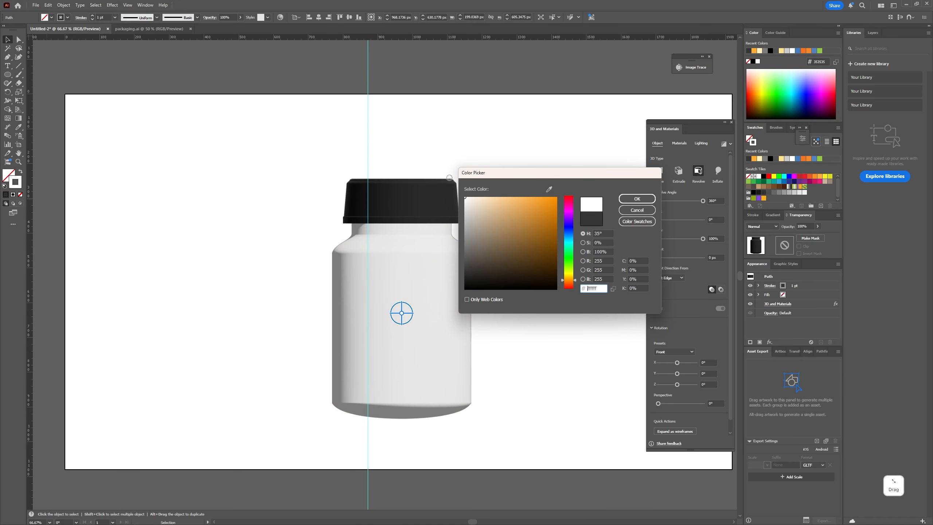
click(628, 201)
key(v)
Change the cap's stroke colour to orange.
click(506, 240)
click(418, 202)
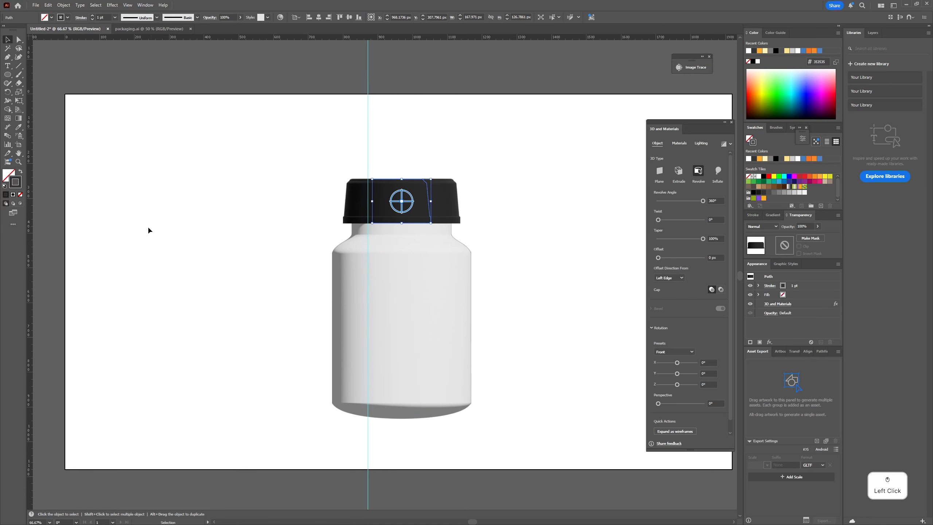
double_click(18, 183)
drag(553, 211, 560, 208)
click(637, 199)
Stretch the bottle and cap together upward to a height of about 772 px.
click(455, 258)
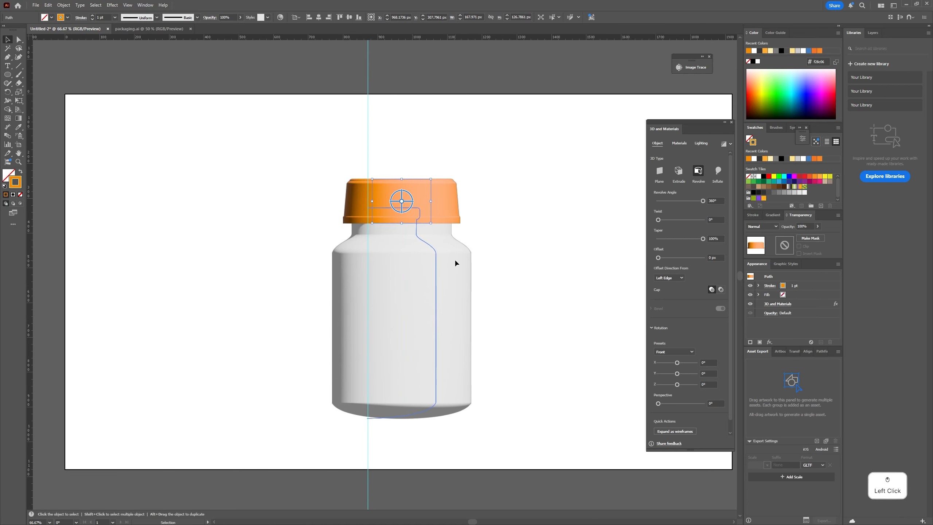
shift+click(405, 181)
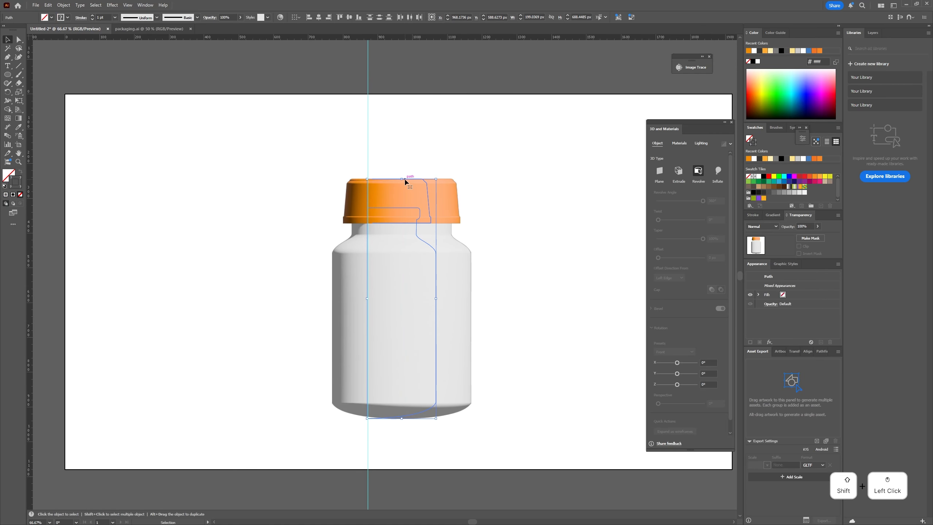
drag(403, 179, 403, 151)
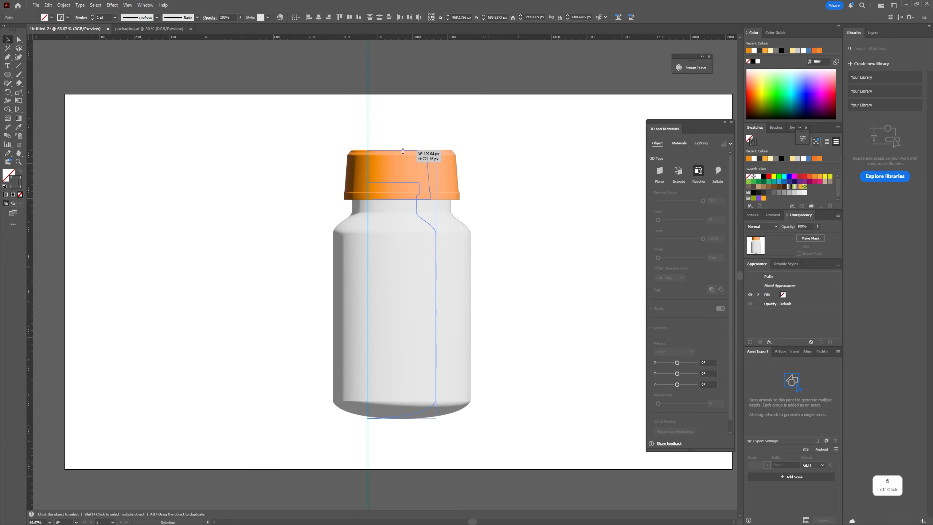
click(492, 178)
Narrow the bottle and cap together, and shorten the cap to a height of about 124 px.
click(436, 268)
key(ctrl+a)
drag(437, 282, 428, 284)
click(425, 172)
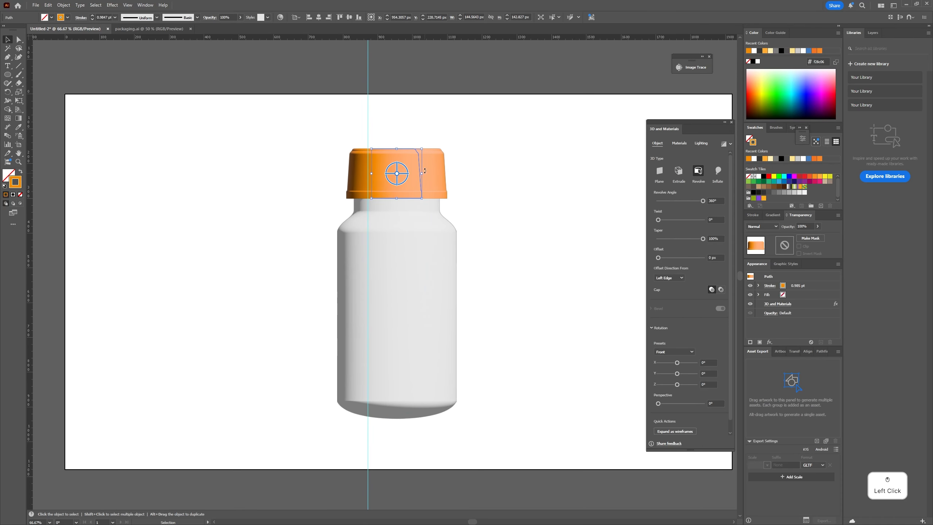
drag(398, 149, 401, 161)
Render the bottle and cap with ray tracing.
click(437, 247)
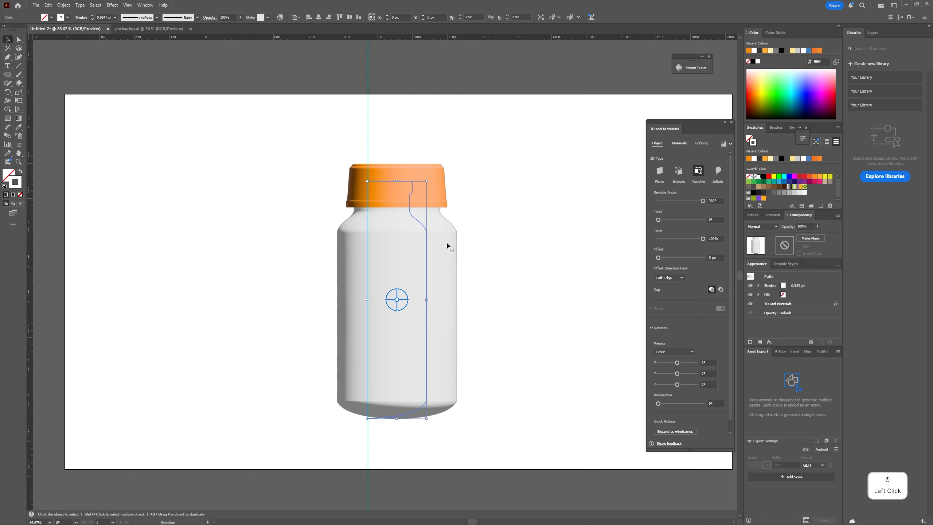
click(723, 144)
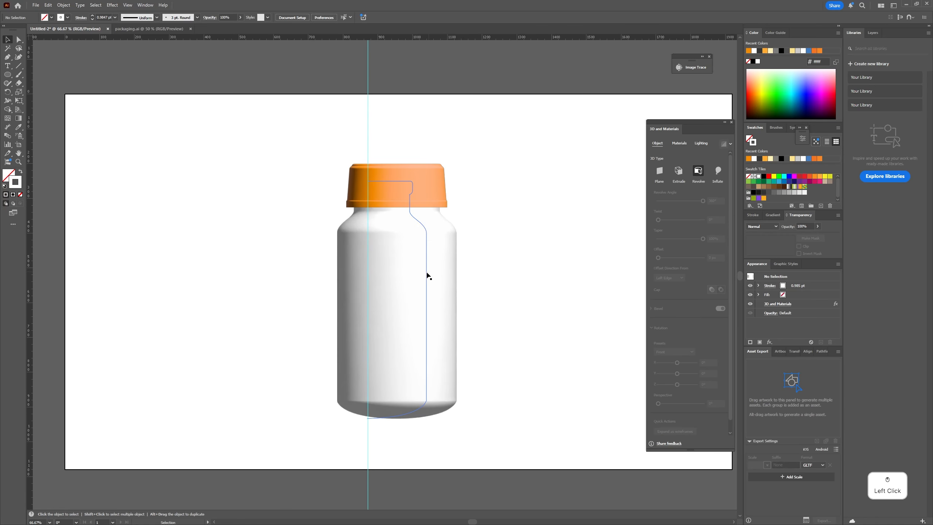
click(423, 173)
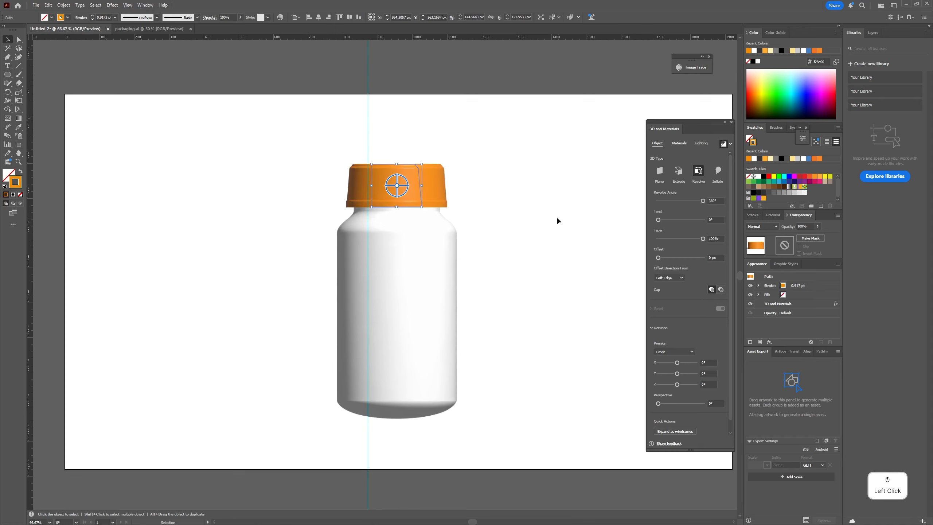
Set the bottle material's roughness to 0.25 and metallic to 0.41, and the cap's metallic to about 0.35.
click(439, 288)
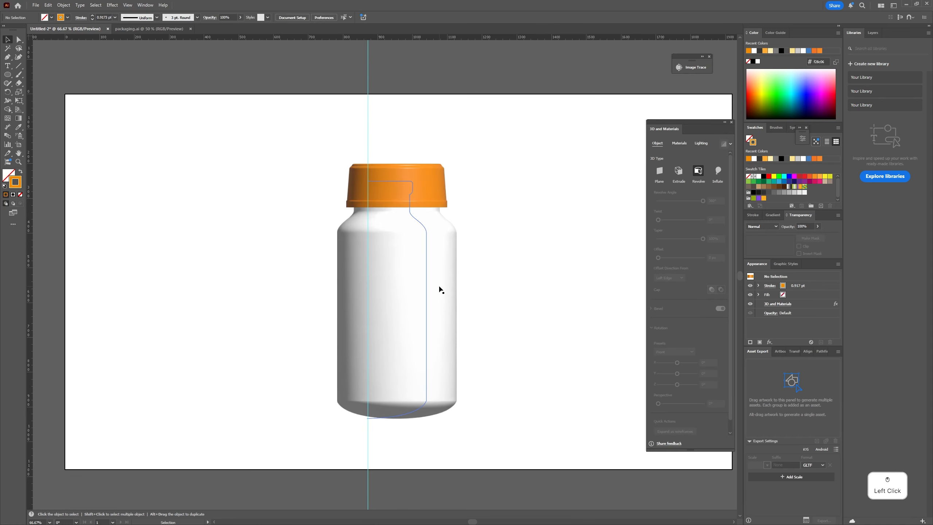
click(679, 143)
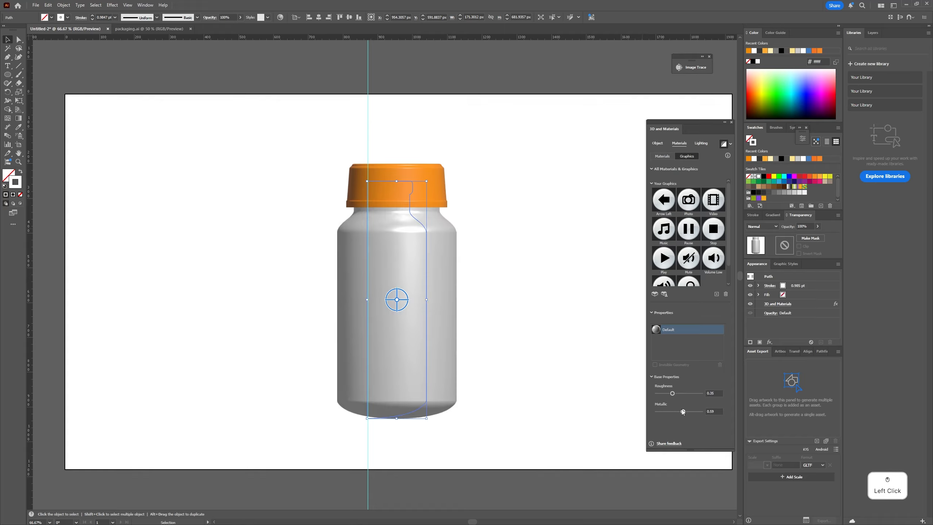
click(416, 169)
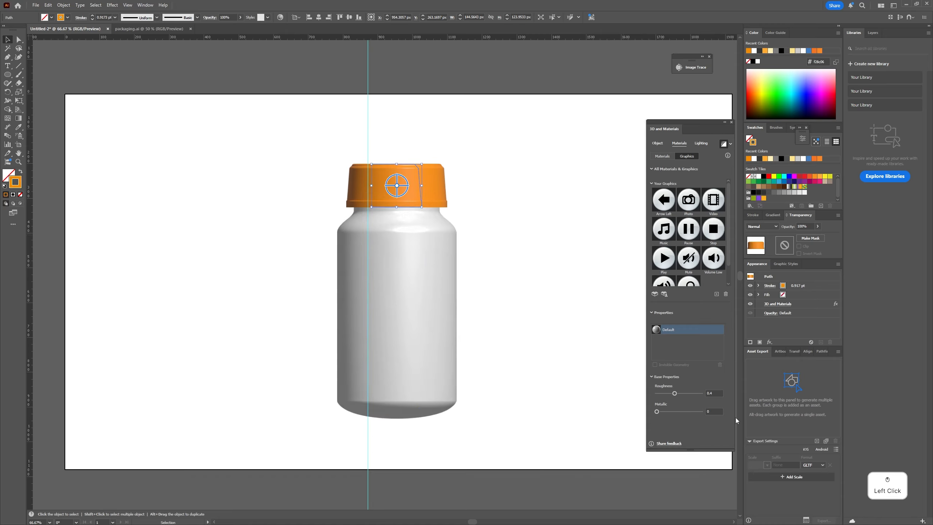
drag(672, 412, 674, 412)
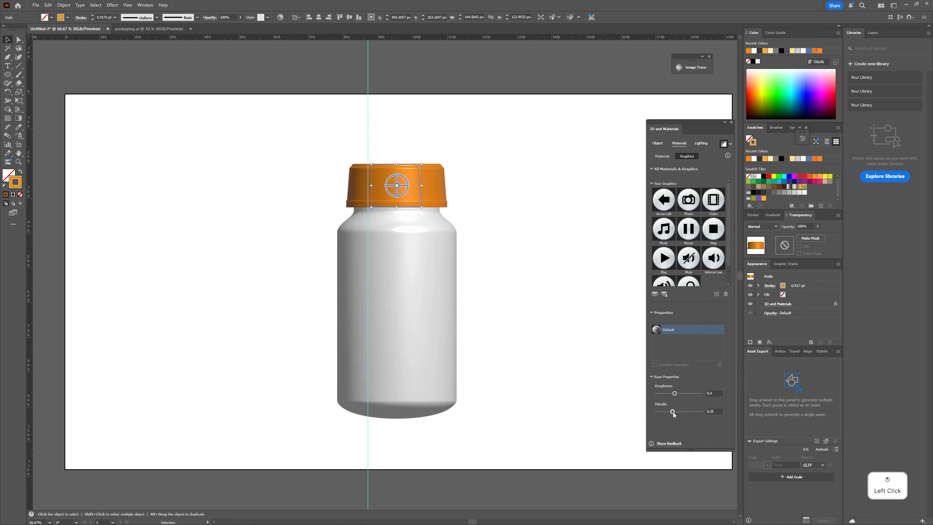
click(529, 270)
Rotate the bottle to about -129° around Y and apply the Right lighting preset to it.
click(446, 277)
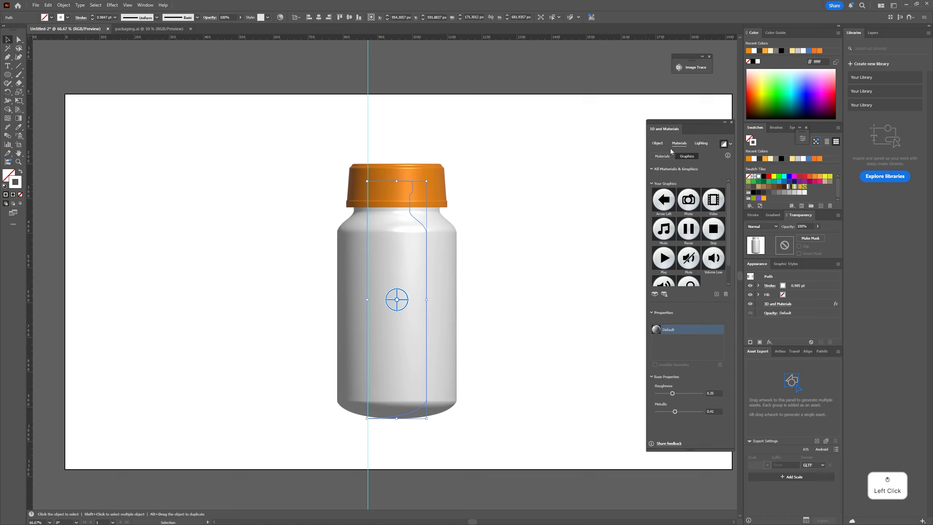
click(658, 142)
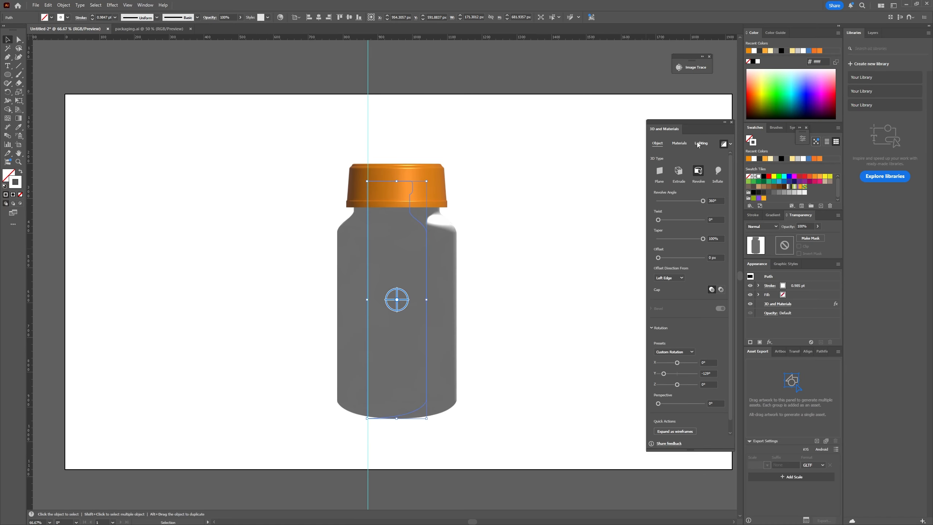
click(698, 143)
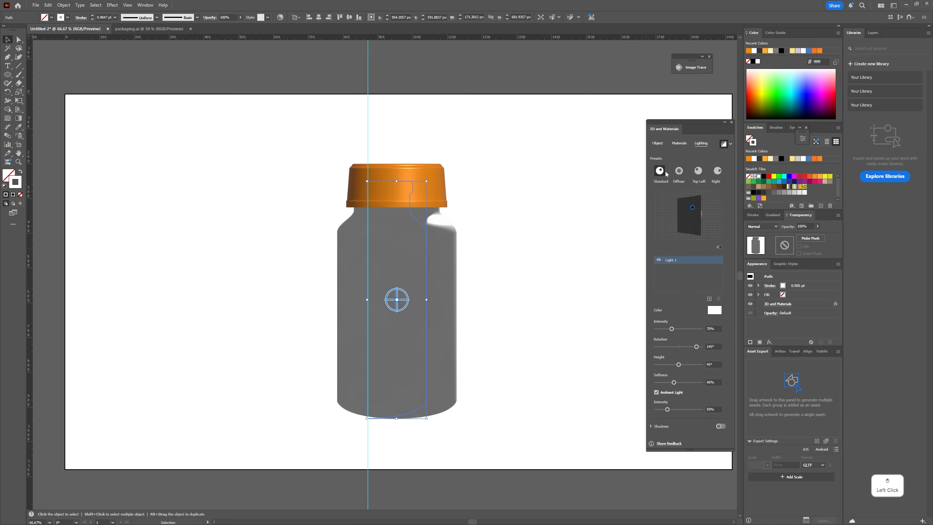
click(713, 176)
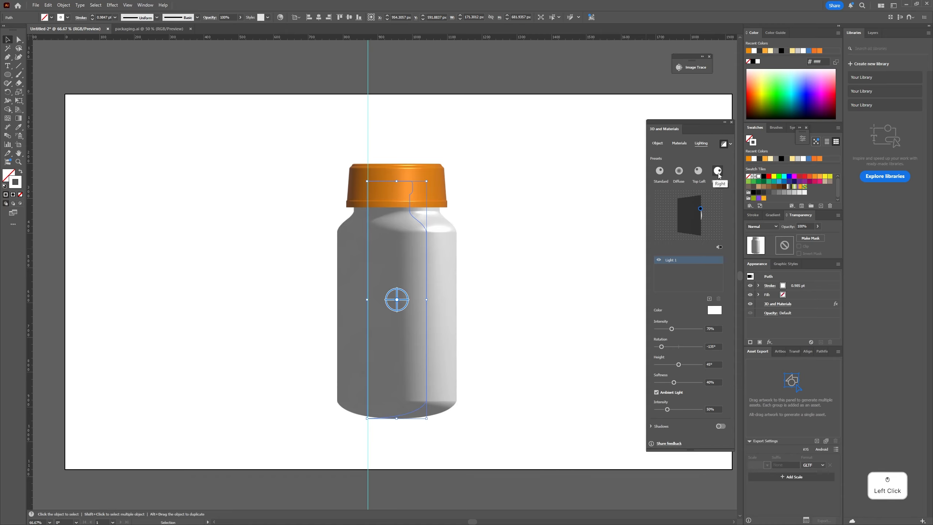
Bring the vitamin label group from packaging.ai into the bottle document and place it beside the bottle.
click(147, 31)
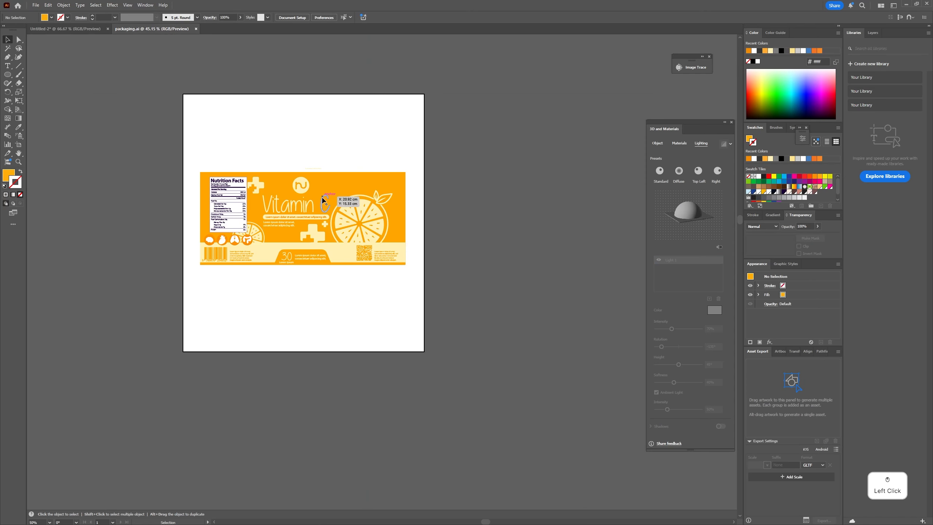
drag(307, 195, 87, 31)
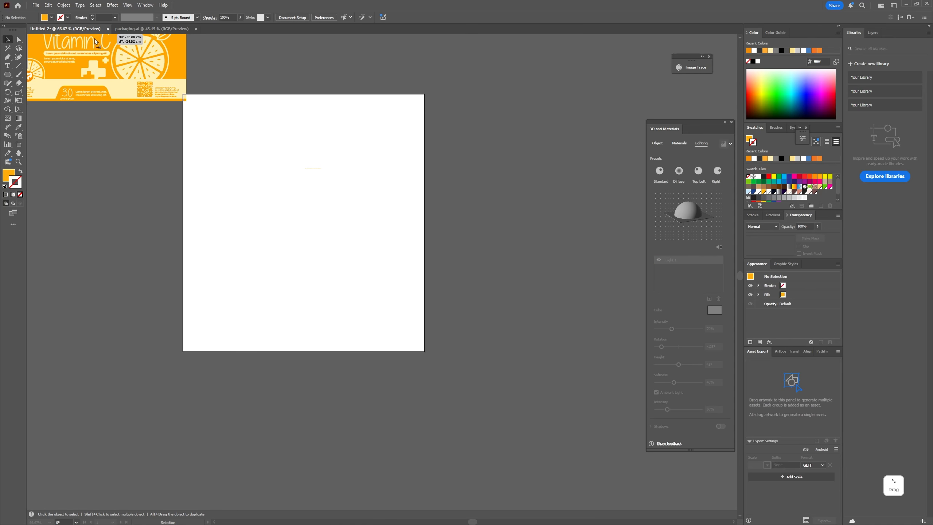
drag(127, 146, 206, 198)
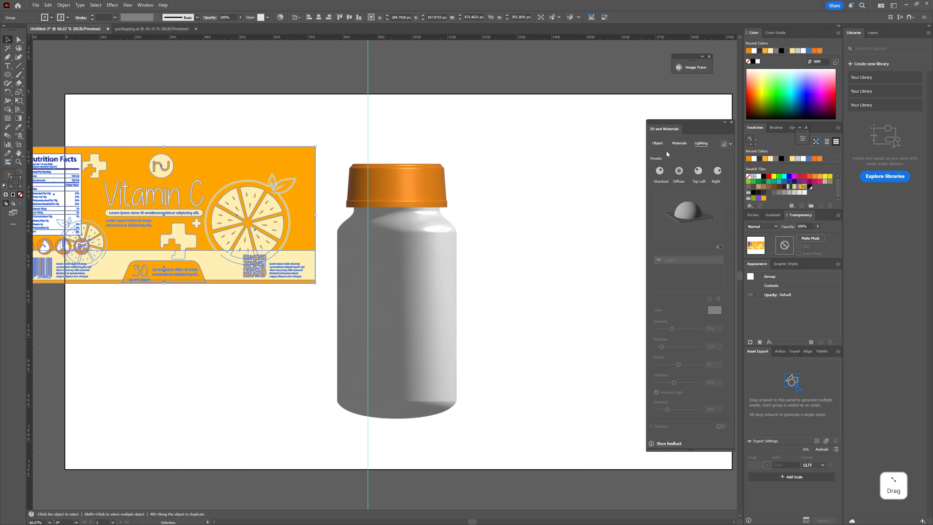
Add the vitamin label artwork to the 3D graphics collection as a new graphic.
click(680, 144)
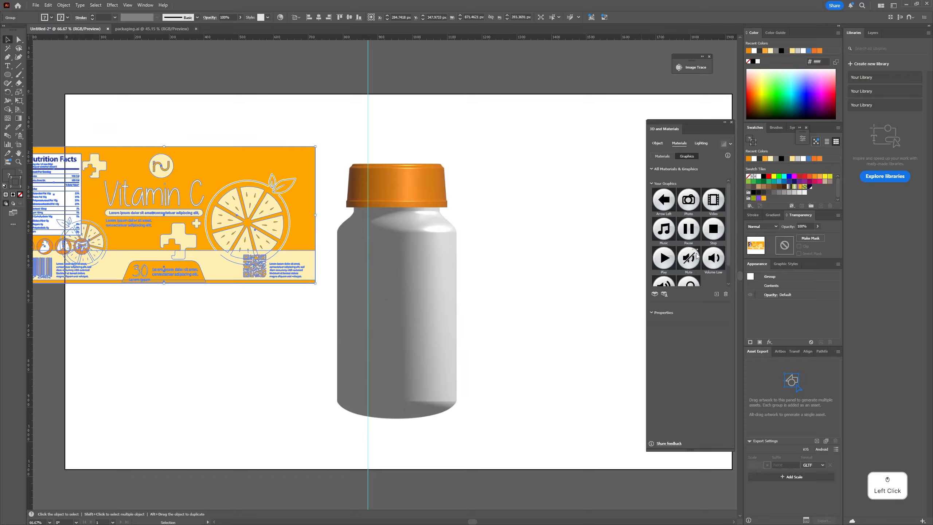
click(433, 270)
scroll(680, 223, down, 2)
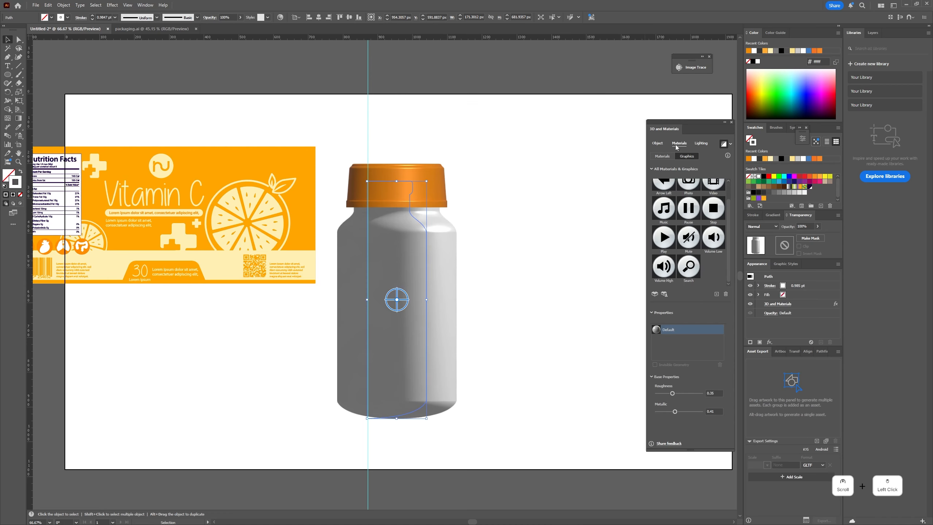
click(670, 158)
drag(301, 236, 703, 271)
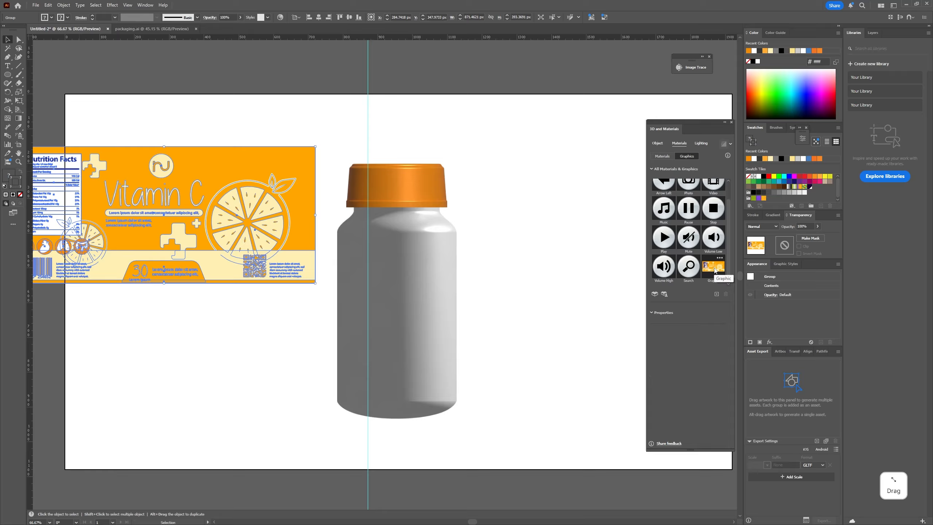
Apply the vitamin label graphic to the bottle and delete the flat label artwork from the artboard.
click(416, 270)
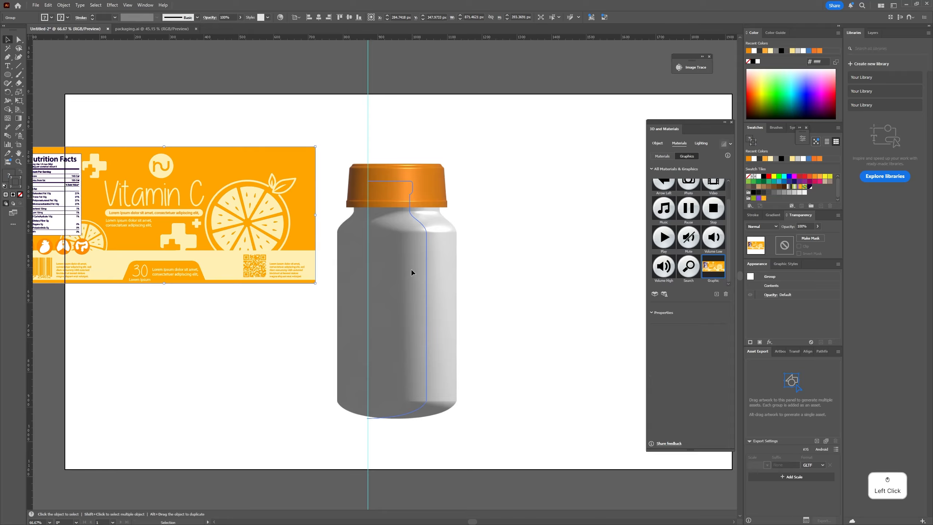
click(711, 270)
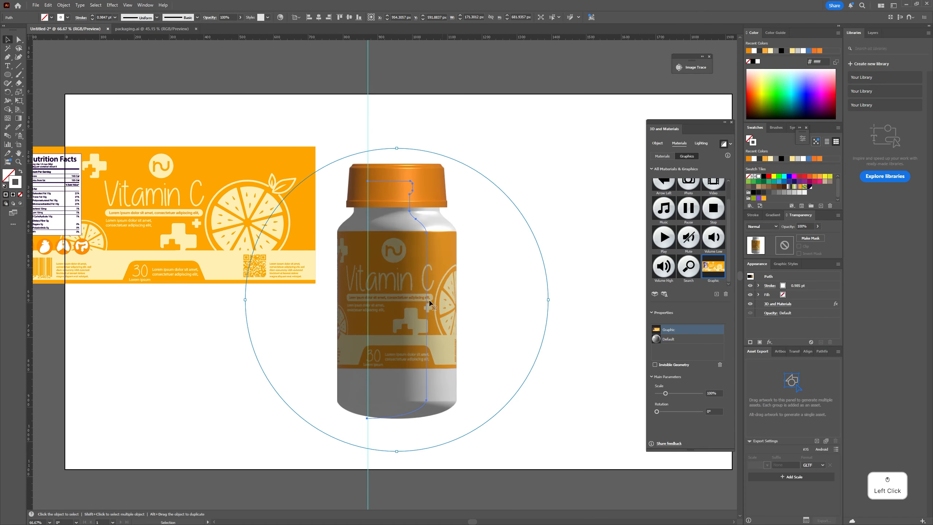
click(229, 237)
key(Delete)
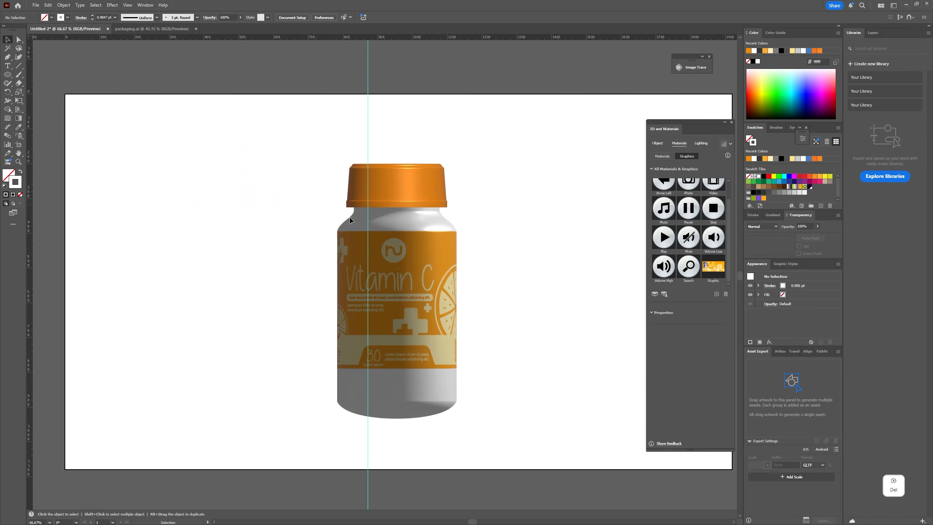
Scale the label graphic on the bottle to about 122% and position it over the body between shoulder and base.
click(393, 314)
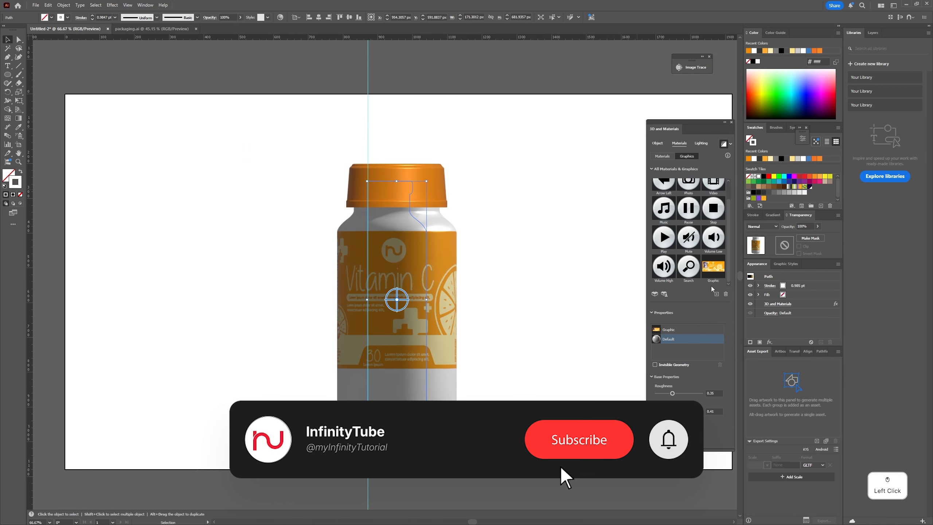
click(673, 331)
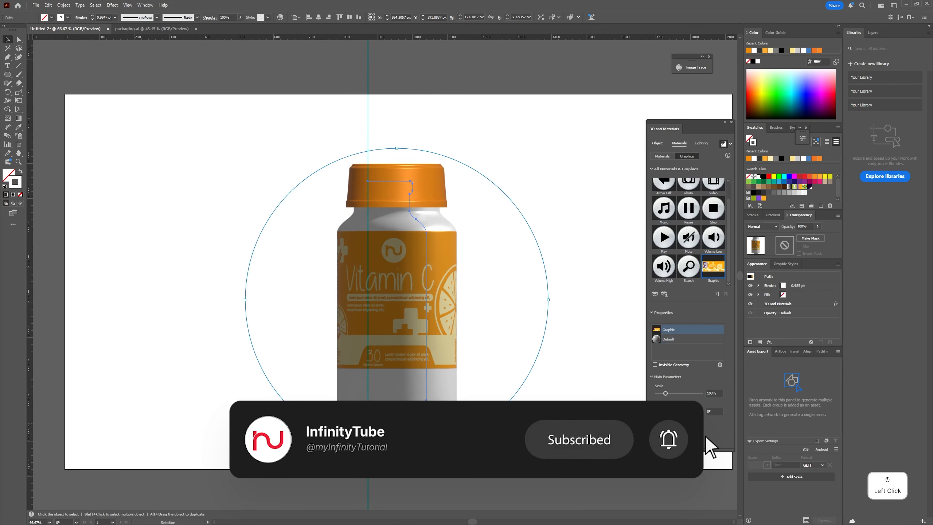
drag(398, 148, 397, 142)
mouse_move(400, 463)
mouse_down()
mouse_move(397, 509)
mouse_move(374, 442)
mouse_move(392, 453)
mouse_up()
key(ctrl+minus)
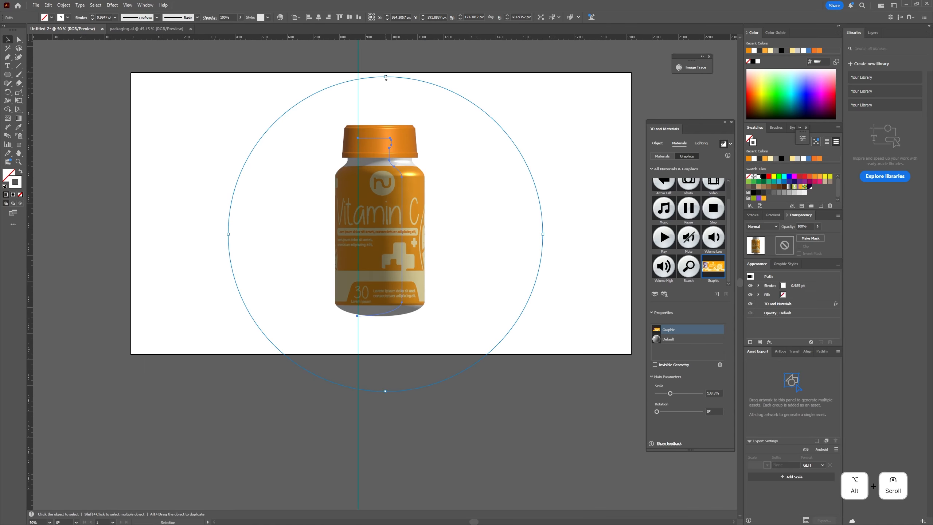
drag(404, 391, 404, 373)
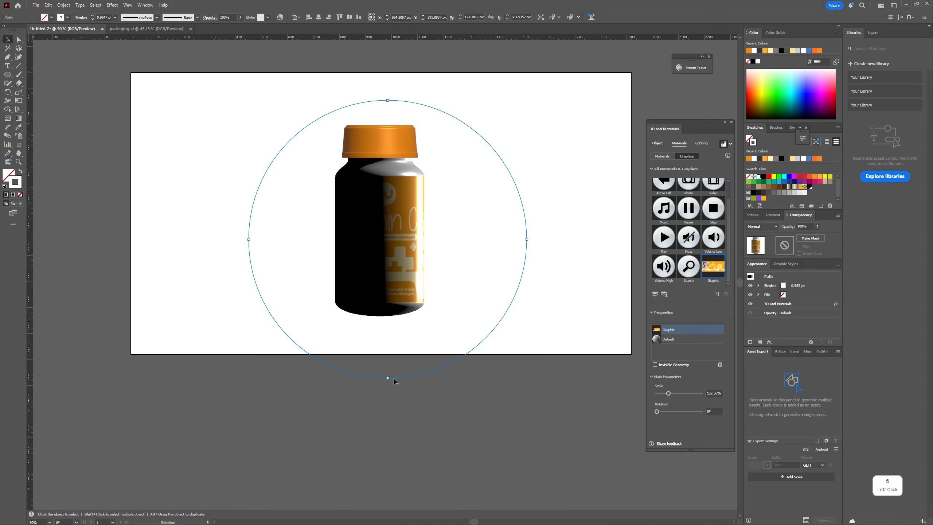
alt+scroll(400, 313, up, 1)
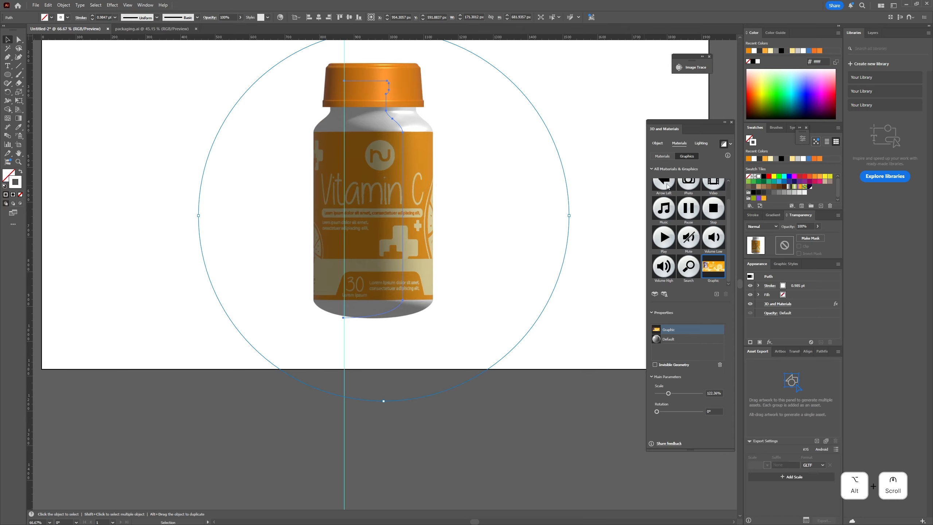
Rotate the bottle to about -5° around Y so the orange slice side of the label faces front.
click(658, 147)
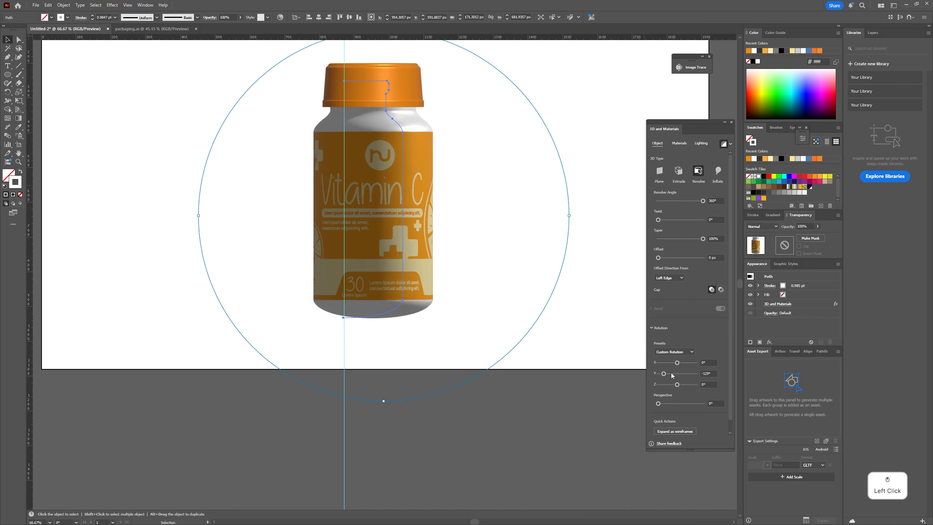
drag(671, 373, 658, 376)
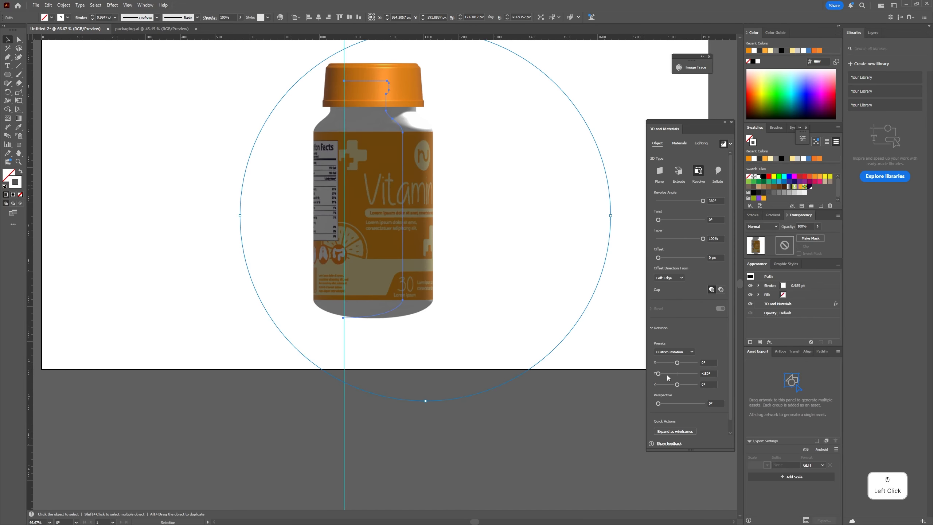
click(671, 375)
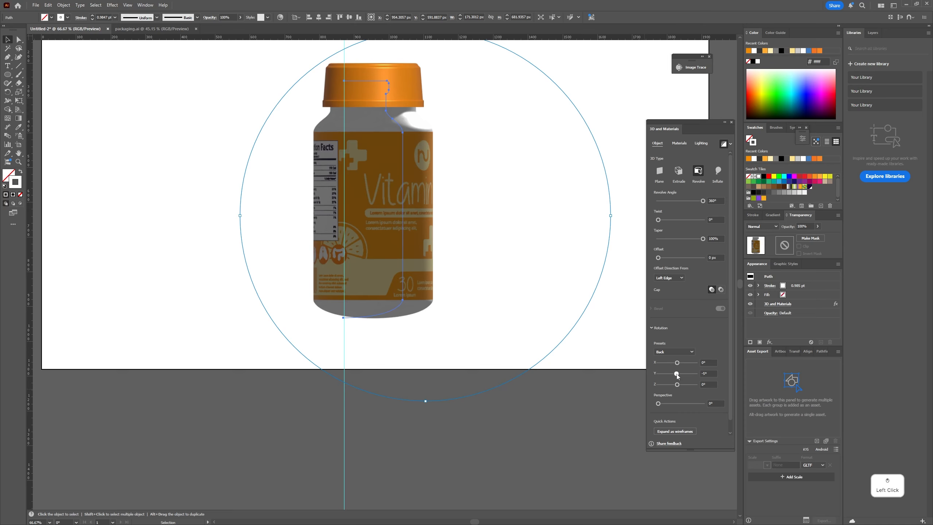
click(540, 288)
click(381, 299)
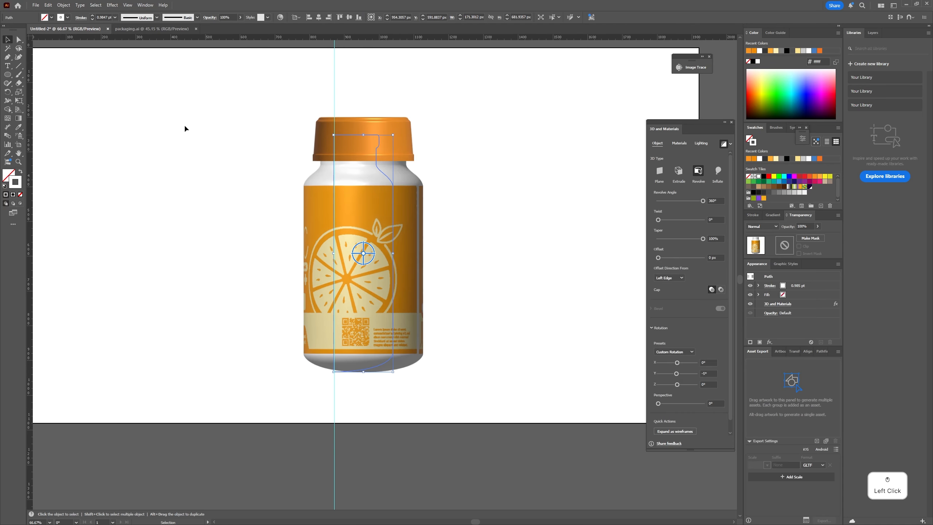
Export the selected bottle as an asset in GLTF format.
click(36, 4)
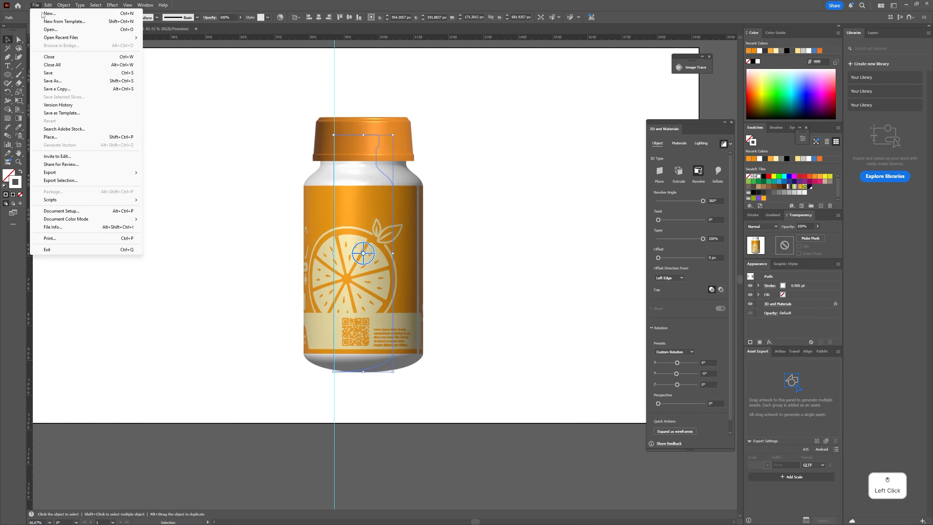
click(60, 180)
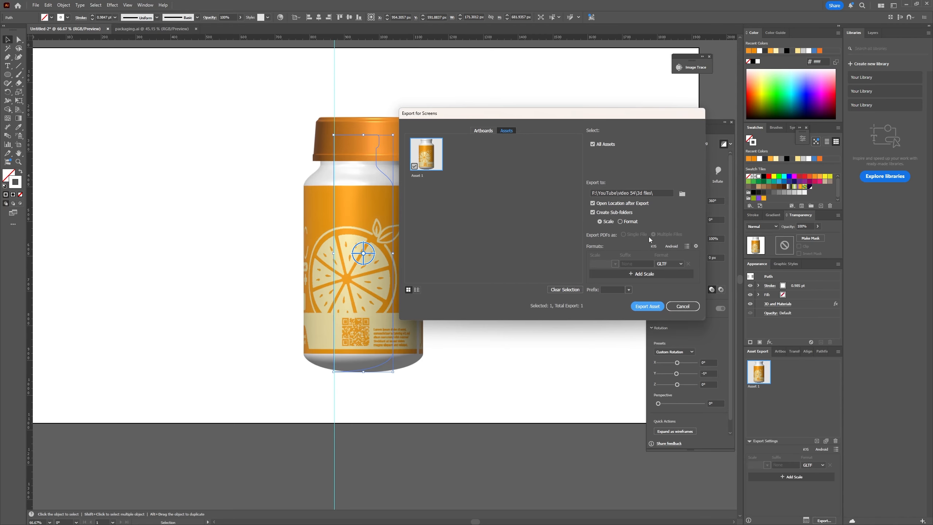
click(675, 264)
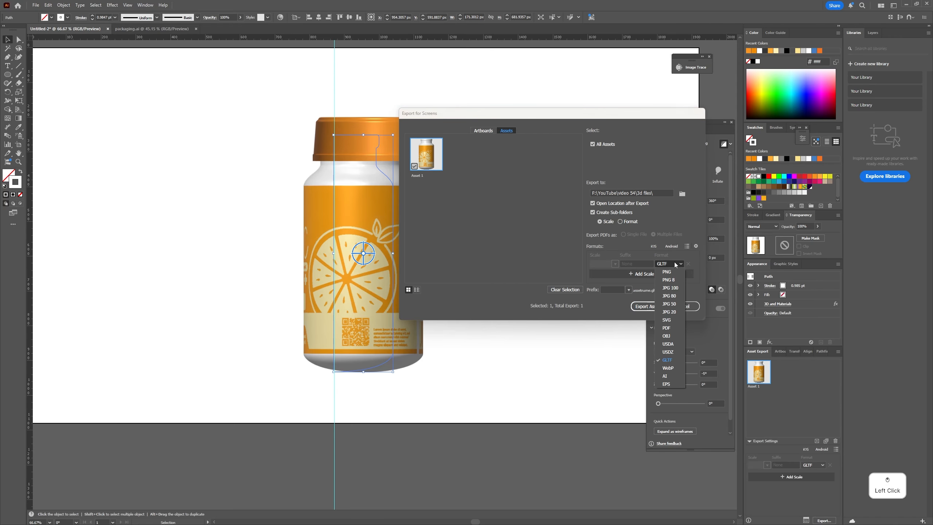
click(670, 363)
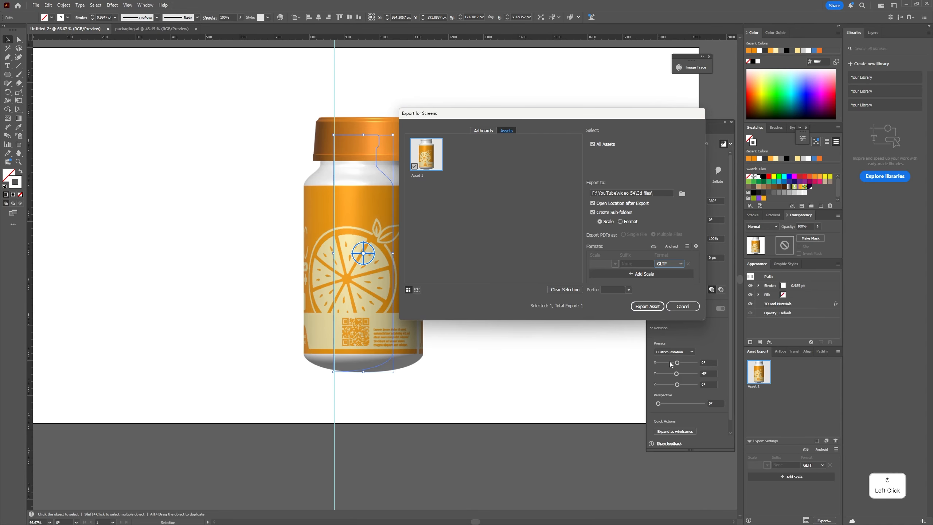
click(653, 310)
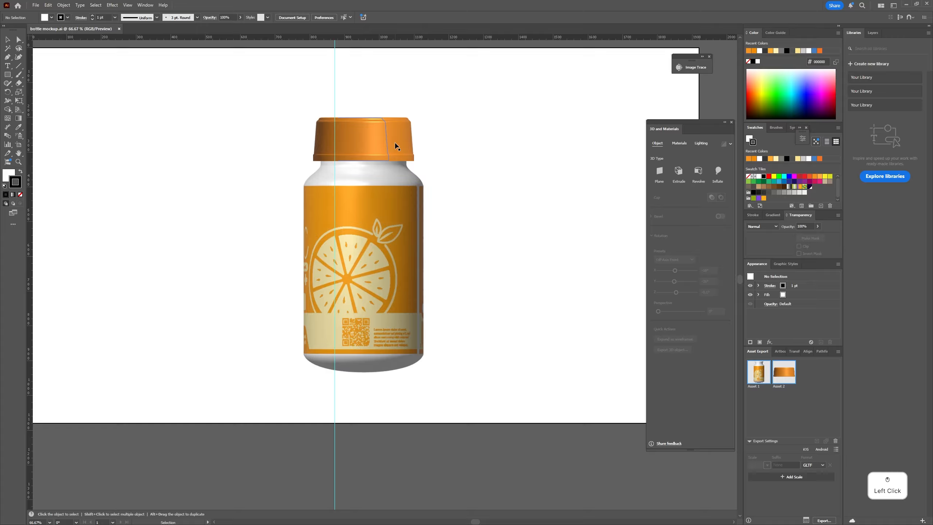
Export only the cap as a separate GLTF asset.
click(392, 142)
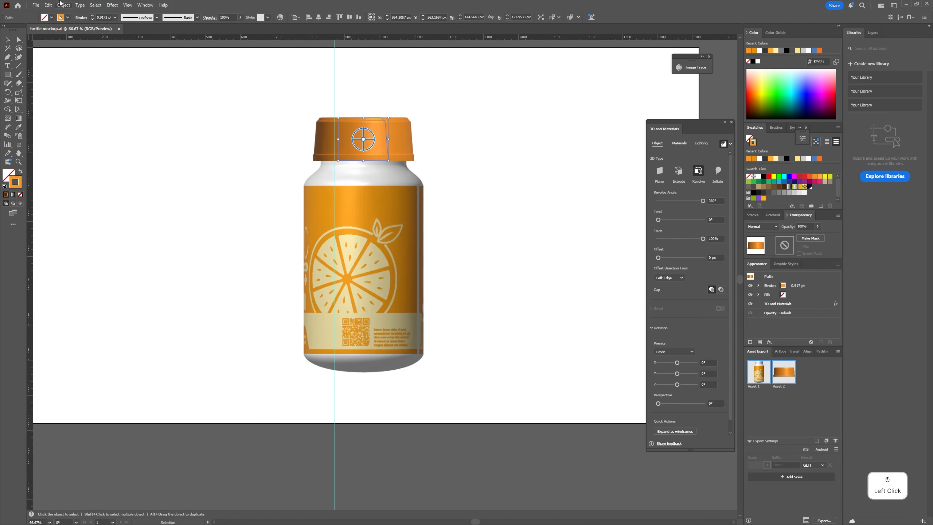
click(36, 5)
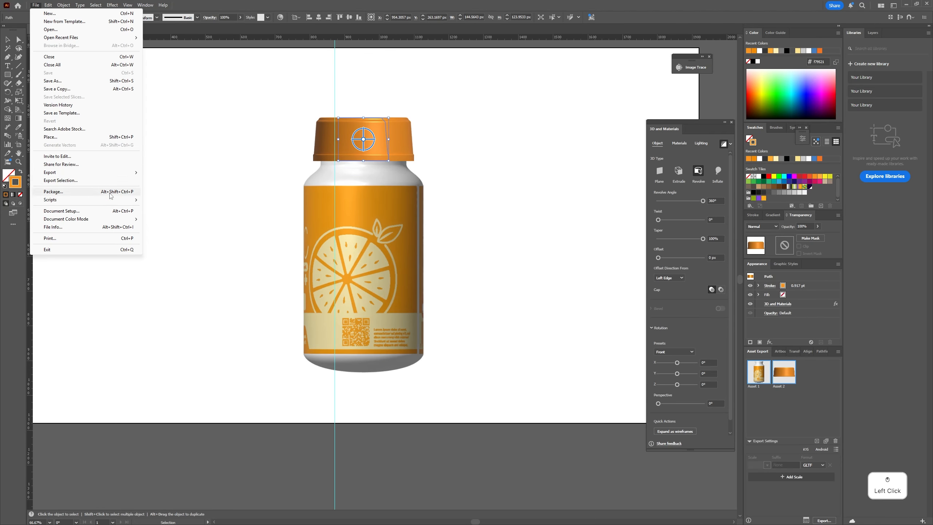
click(76, 179)
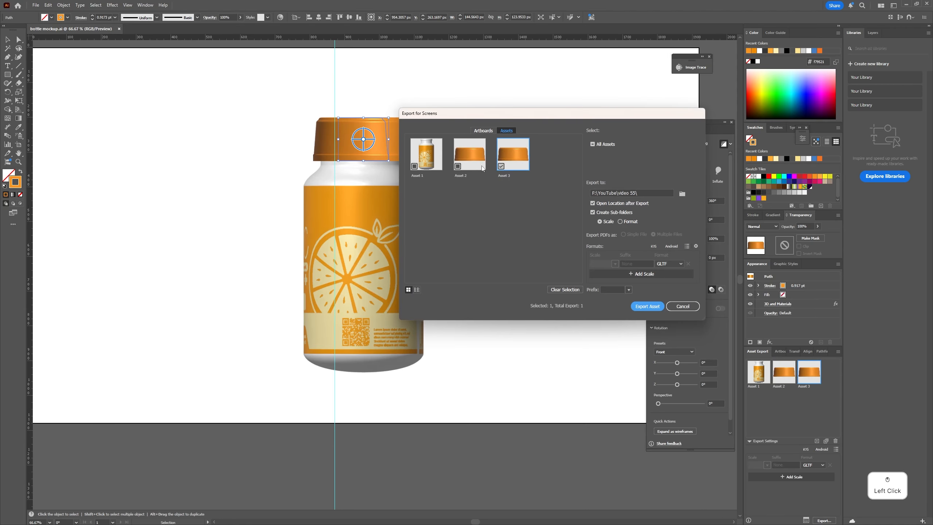
click(503, 167)
click(503, 167)
click(657, 308)
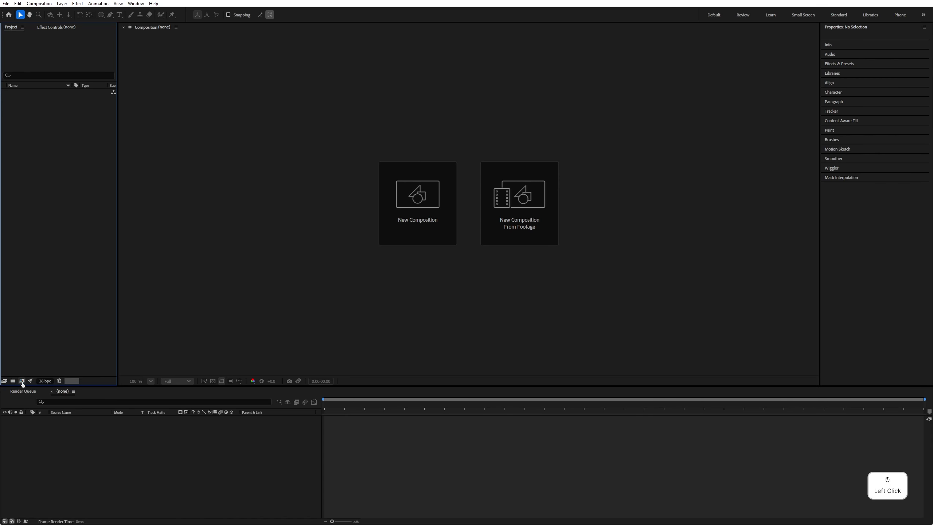
In After Effects, create a 1920x1080, 30 fps, 15-second composition named Main with the Advanced 3D renderer.
click(22, 382)
text(Main)
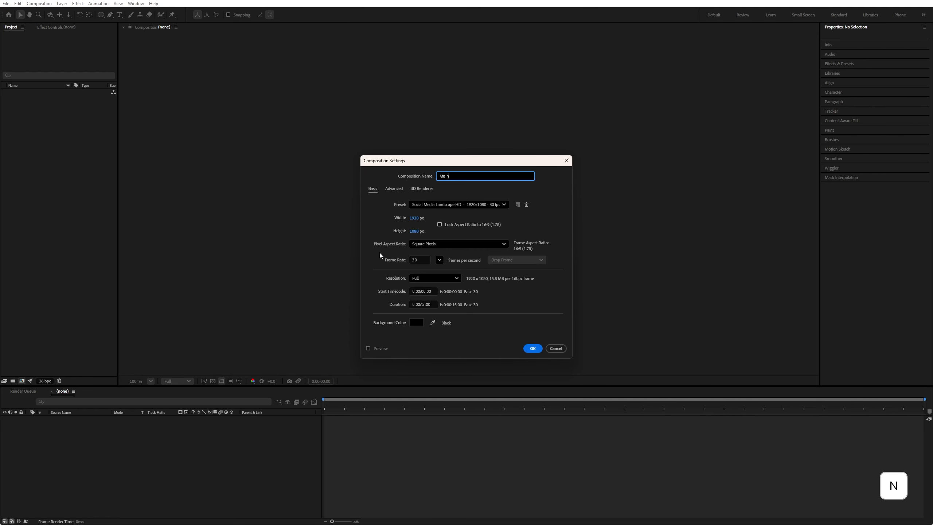
click(423, 305)
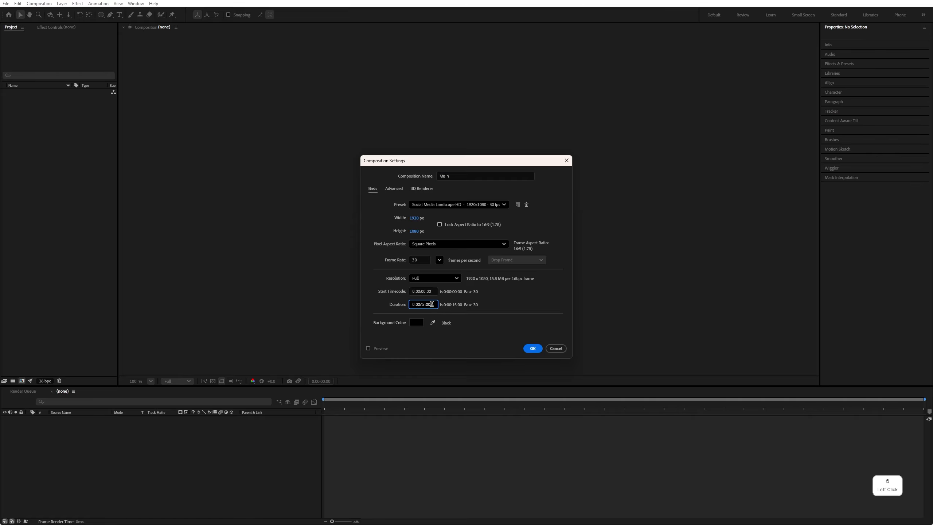
click(421, 189)
click(426, 226)
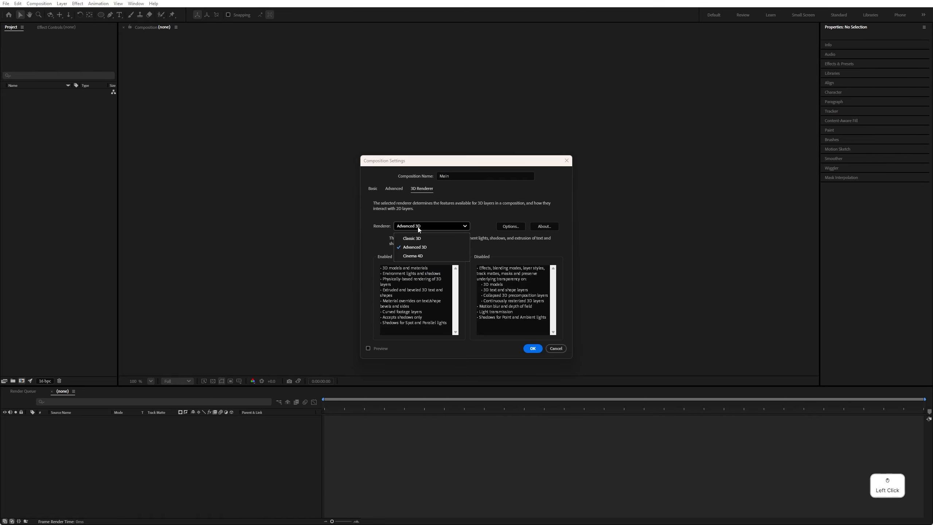
click(447, 250)
click(532, 350)
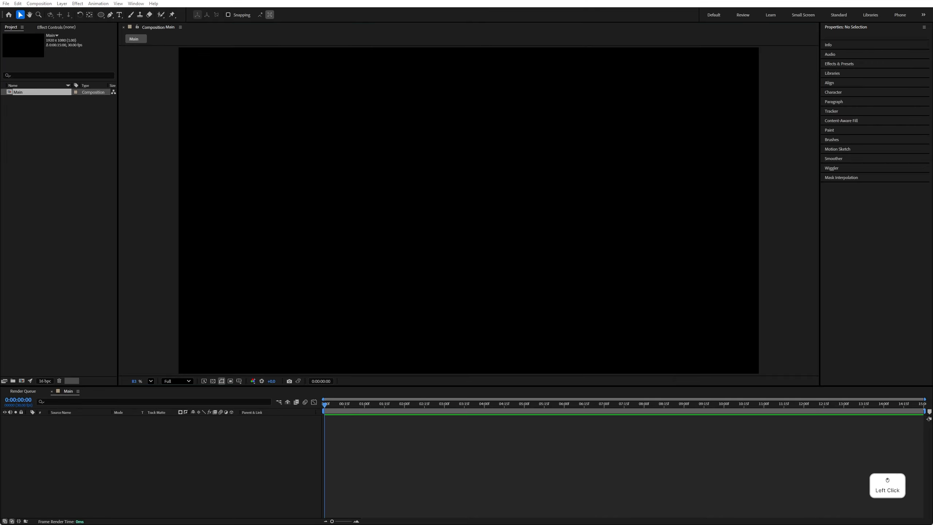
Import the Bottle.gltf and Cap.gltf models into the Main composition with the default model settings.
drag(366, 210, 499, 209)
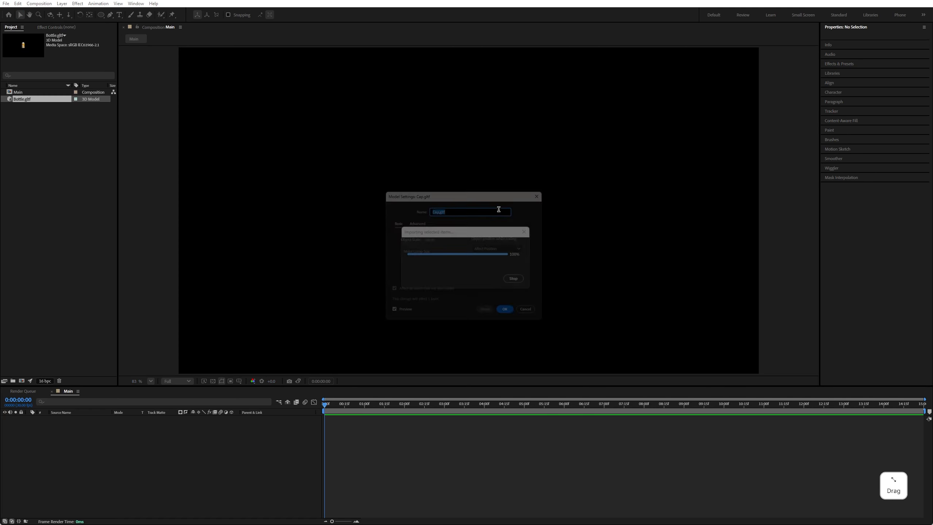
click(512, 317)
click(512, 316)
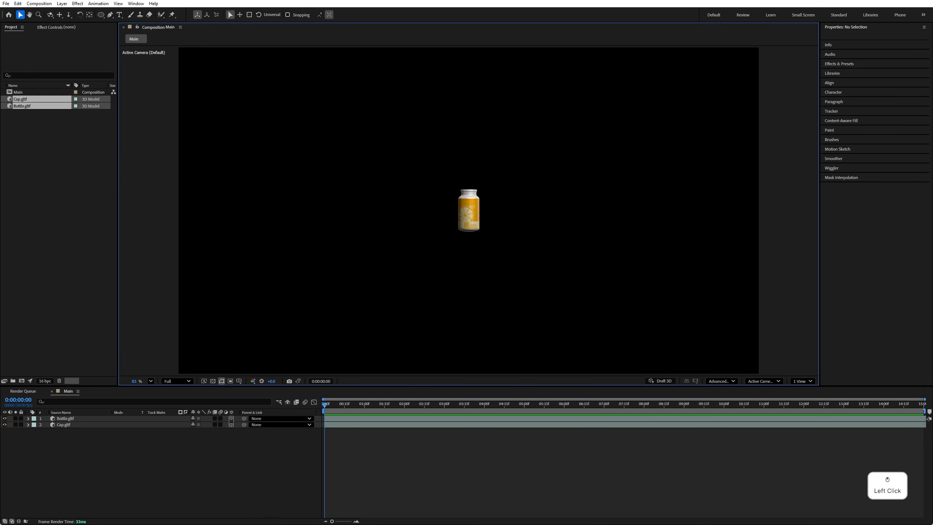
Scale the bottle and cap layers together to 331%.
drag(109, 494, 129, 391)
key(s)
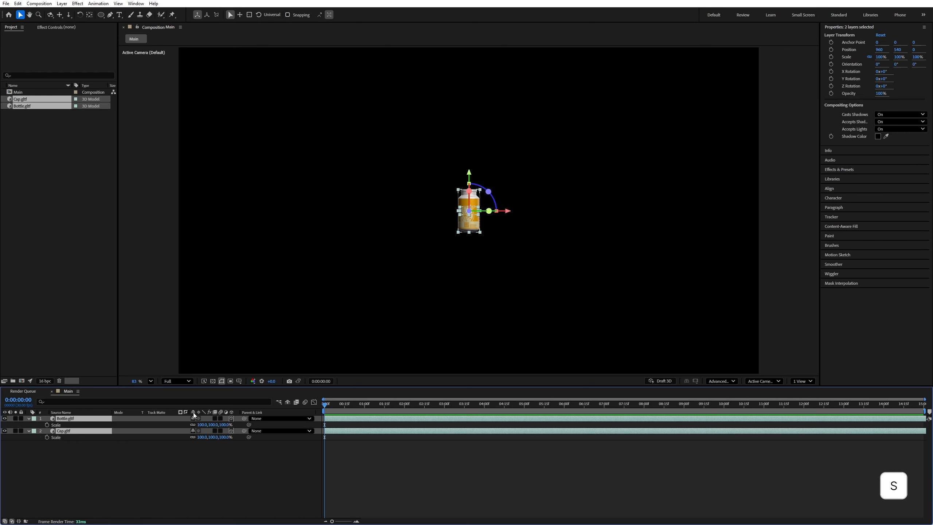
drag(205, 427, 303, 441)
click(304, 441)
Move the cap straight up so it sits on the neck of the bottle.
click(102, 432)
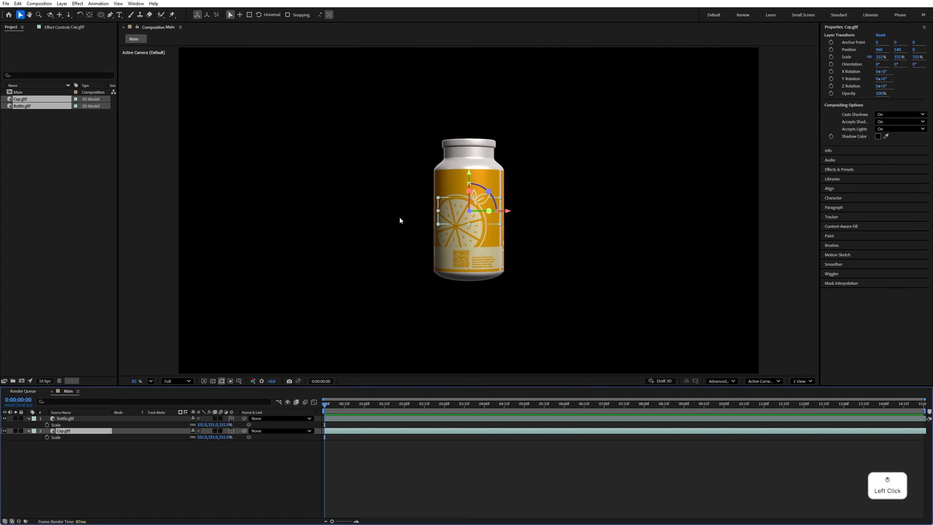
drag(463, 186, 483, 113)
scroll(483, 113, up, 5)
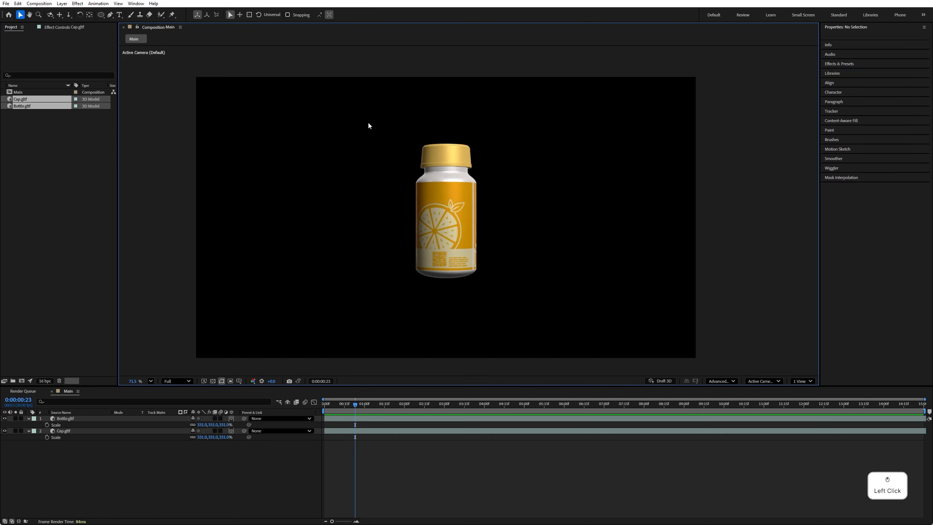
Pre-compose the bottle and cap layers as Bottle, and enable 3D and collapsed transformations on the precomp layer.
drag(369, 124, 507, 281)
right_click(419, 215)
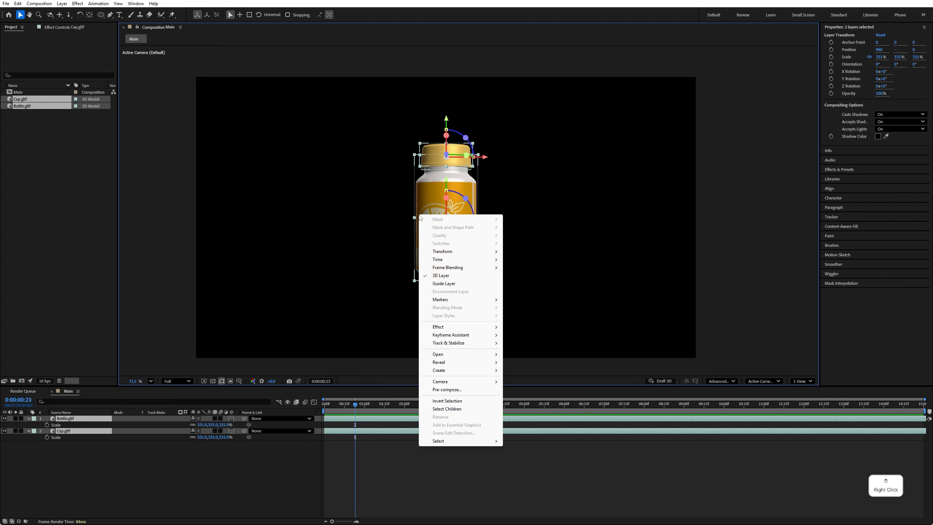
click(460, 389)
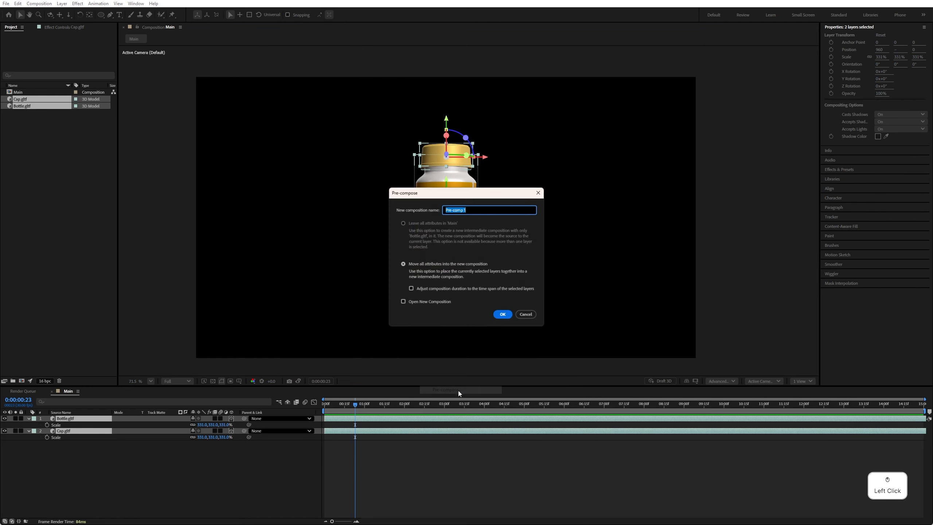
key(BackSpace)
key(Caps_Lock)
text(B)
key(Caps_Lock)
text(ottle)
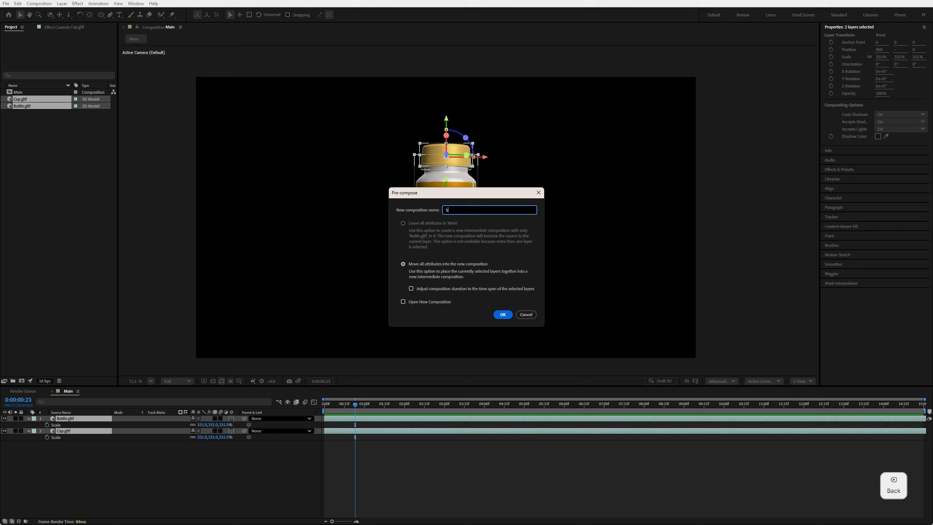
key(Return)
click(231, 419)
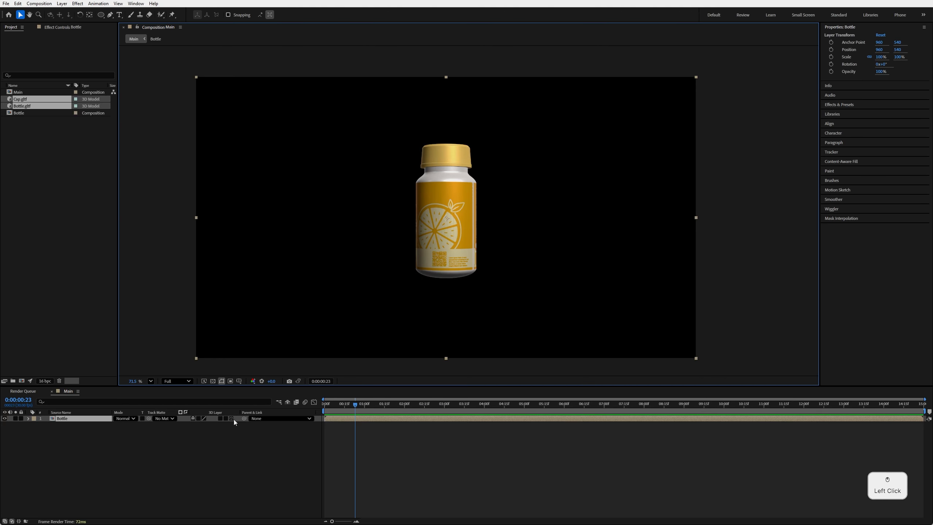
click(199, 419)
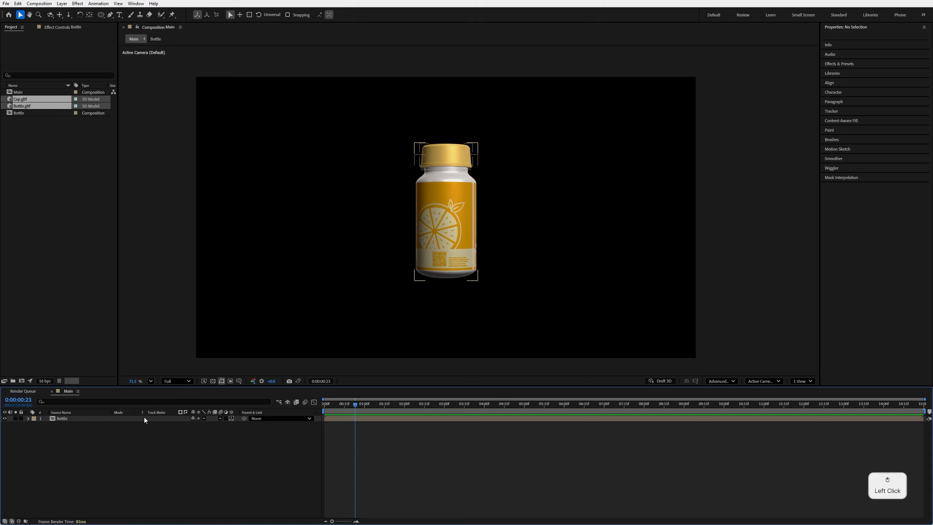
Draw a circle about 348 px wide to the left of the bottle and give it a solid off-white fill.
click(101, 14)
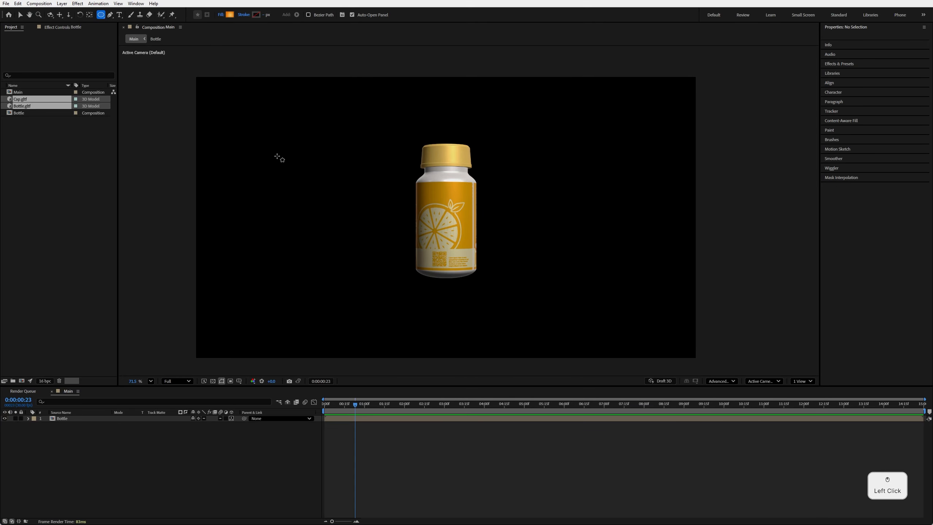
drag(275, 151, 338, 242)
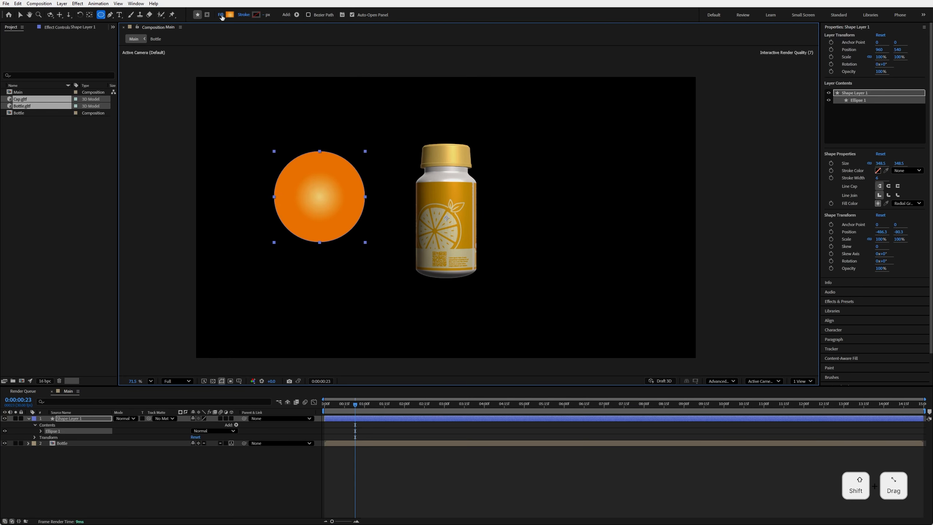
click(221, 15)
click(441, 244)
click(475, 282)
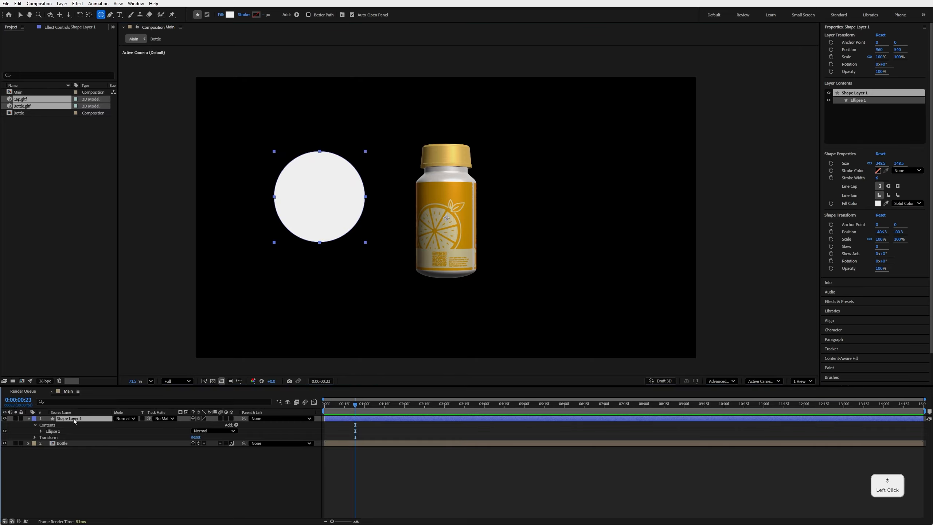
Move the circle's anchor point to its centre and make the shape a 3D layer.
click(90, 15)
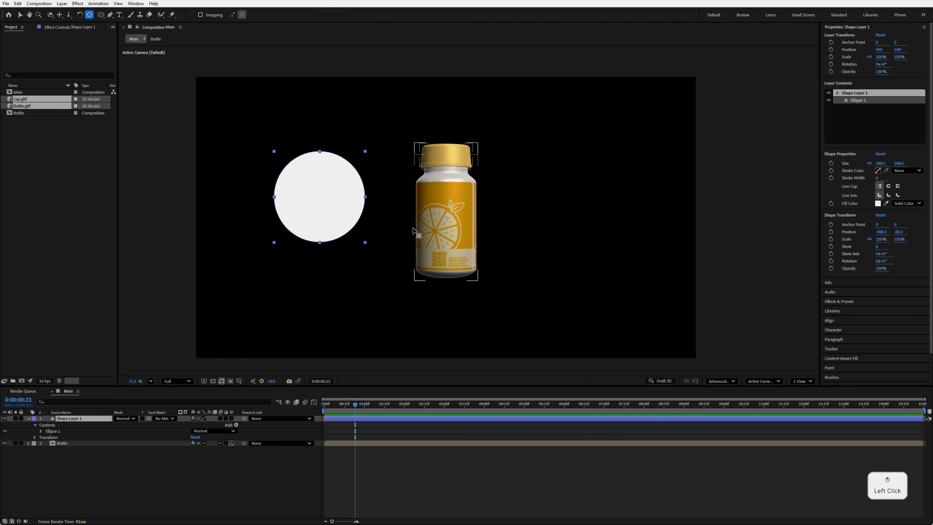
drag(447, 218, 320, 201)
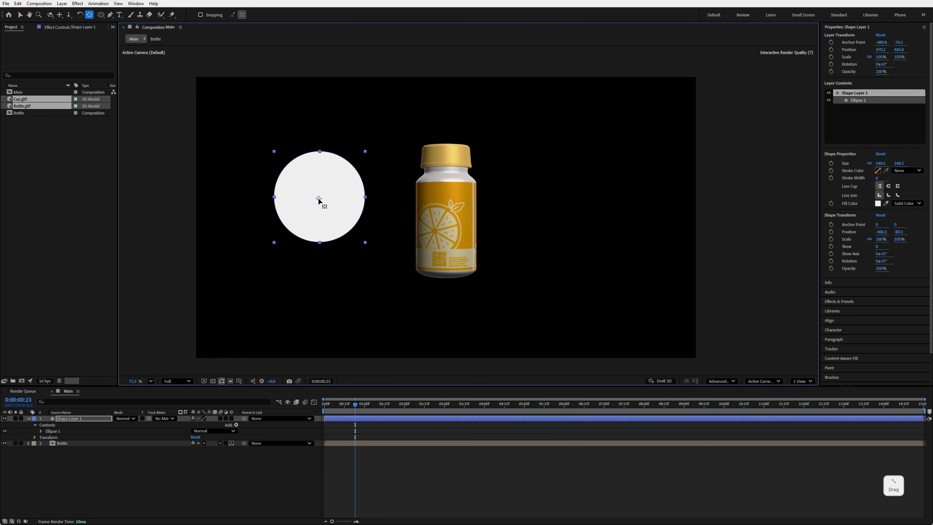
click(231, 419)
click(231, 419)
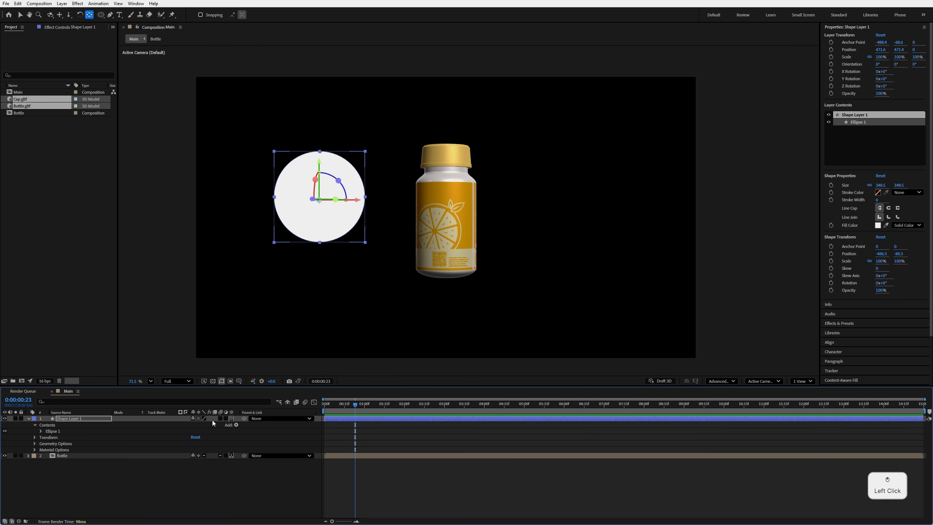
Set the circle's X Rotation to 90° so it lies flat.
key(r)
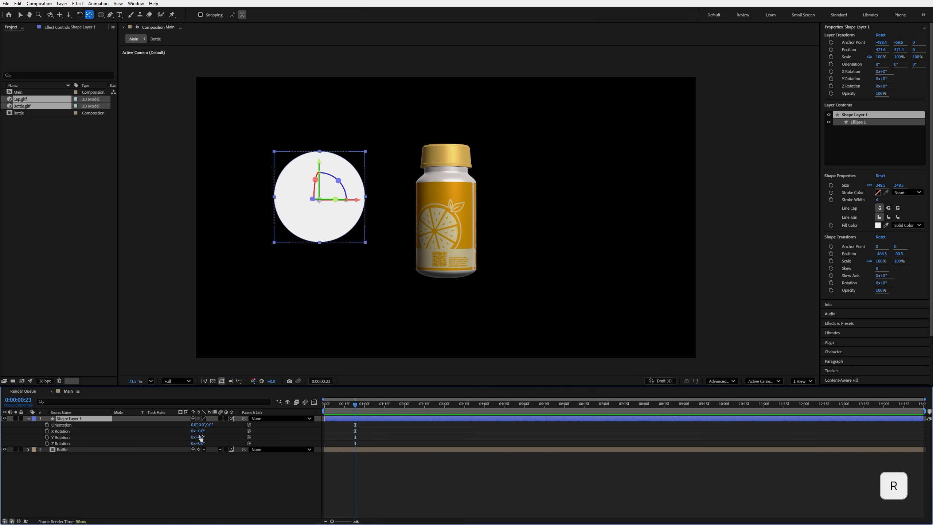
click(201, 431)
text(90)
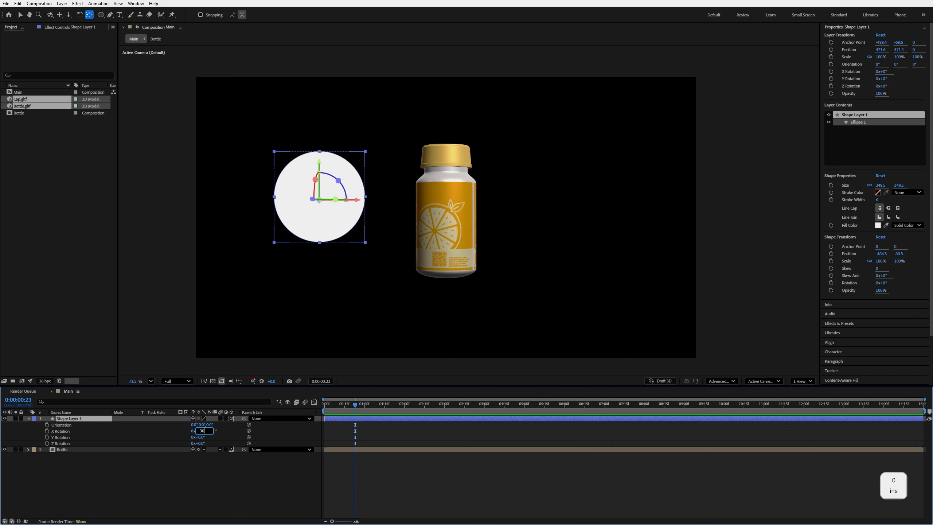
key(Return)
Extrude the circle into a cylinder about 474 deep, with a Convex bevel and a bevel depth of 5.
click(101, 419)
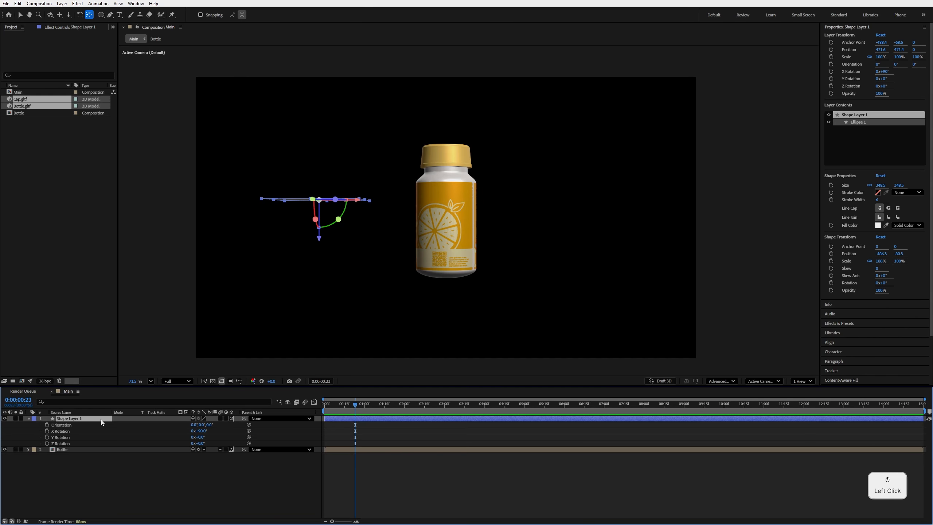
click(28, 418)
click(29, 418)
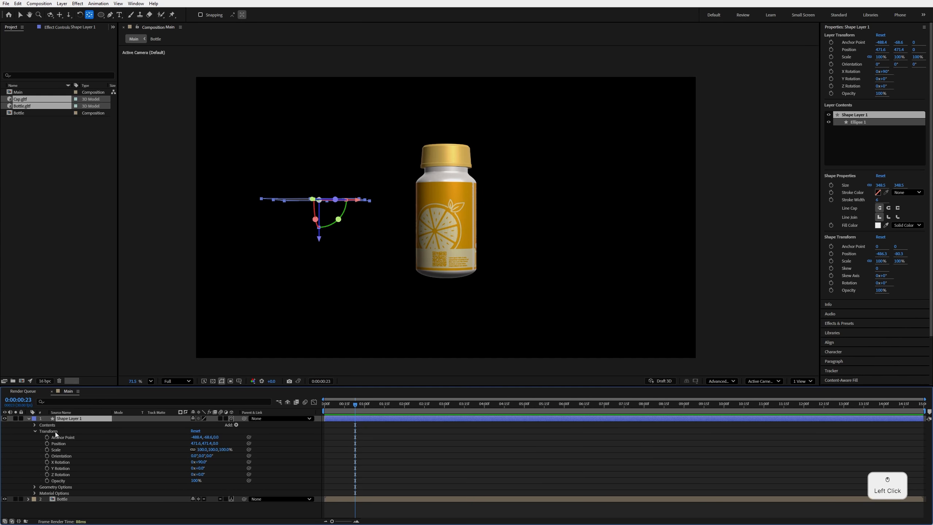
click(35, 487)
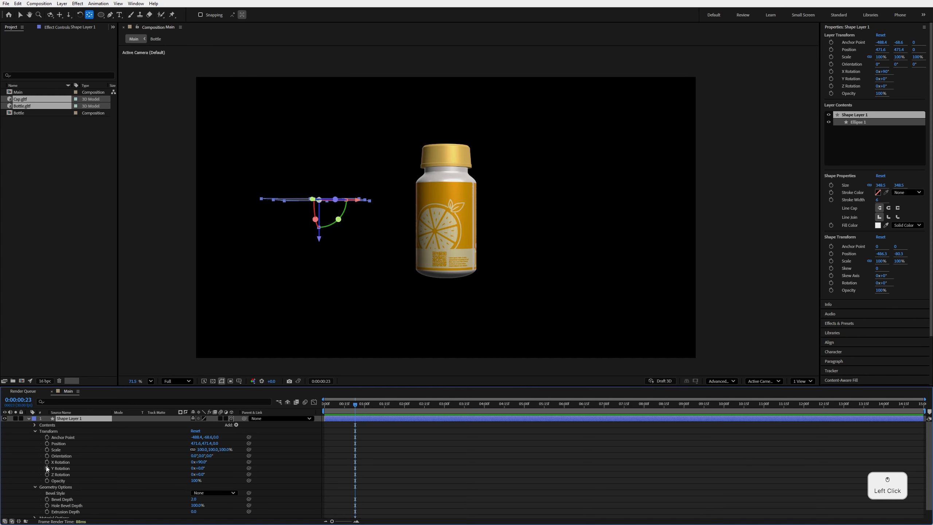
drag(87, 385, 87, 297)
click(54, 404)
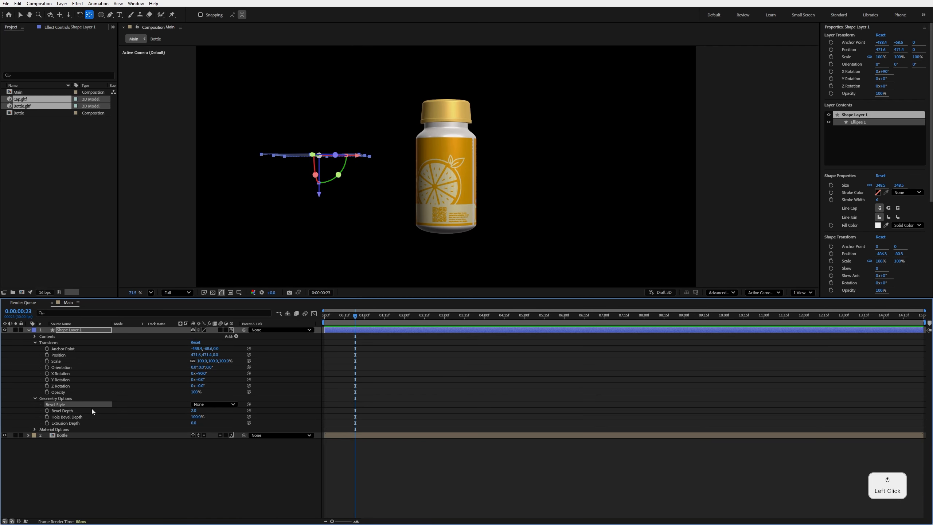
click(215, 405)
click(212, 436)
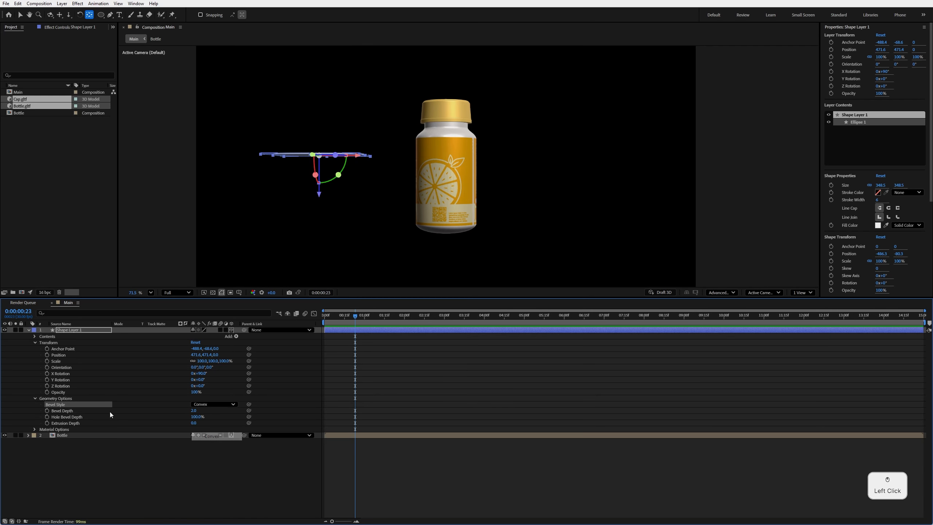
click(195, 410)
text(5)
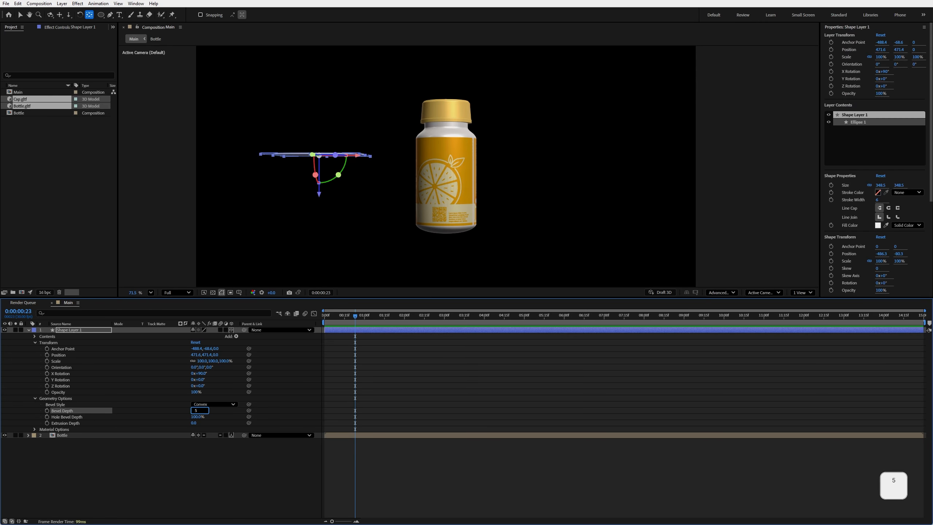
key(Return)
drag(193, 423, 364, 421)
Place the cylinder directly beneath the bottle and centre it under the bottle using the Top view, then restore the active camera view.
key(v)
drag(319, 92, 456, 278)
click(764, 292)
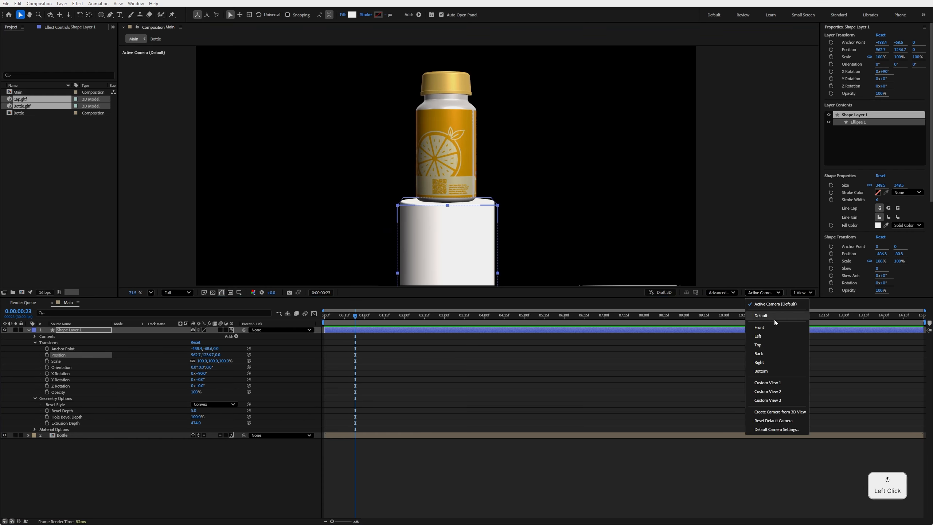
click(759, 344)
click(552, 161)
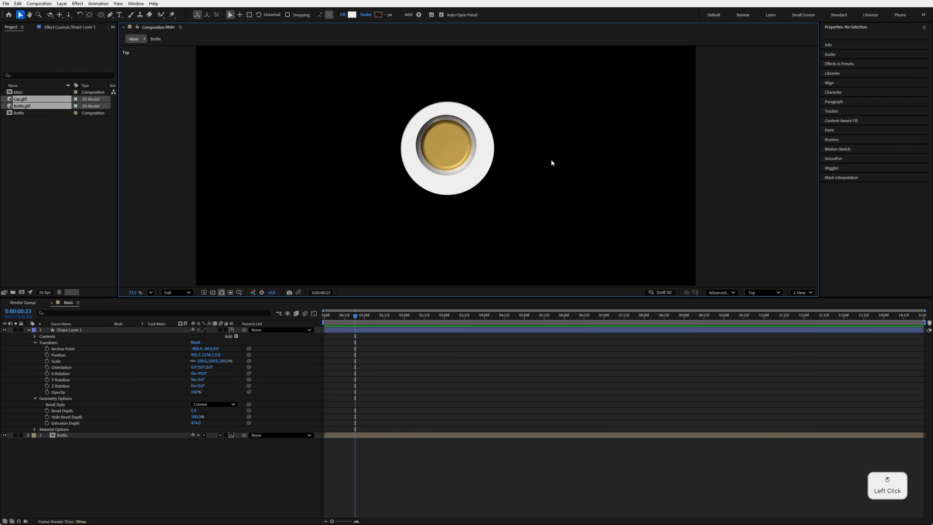
drag(479, 183, 480, 184)
click(764, 293)
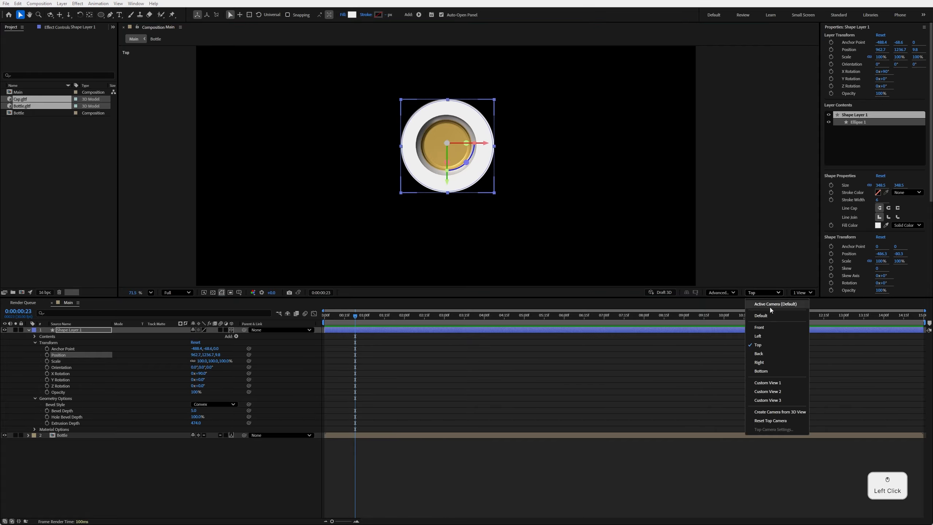
click(770, 305)
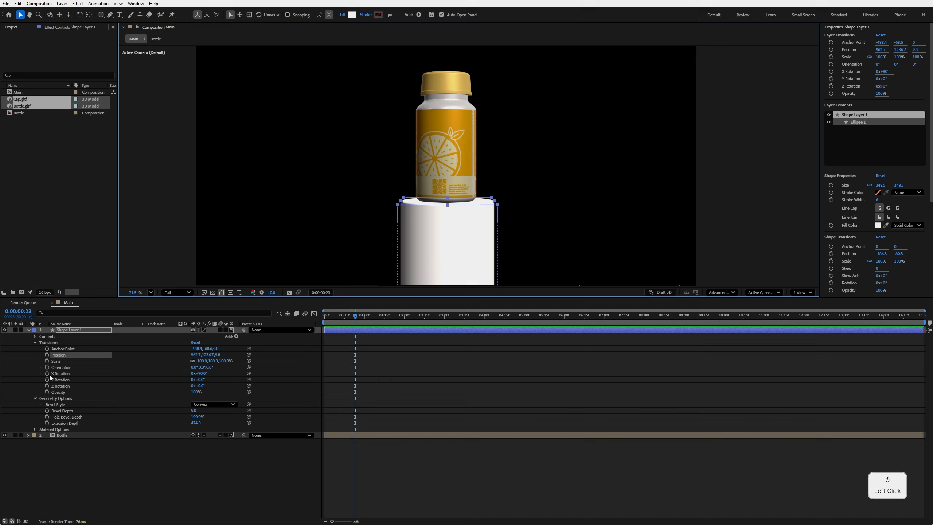
Raise the cylinder material's Specular Shininess to about 52%.
click(36, 429)
click(66, 479)
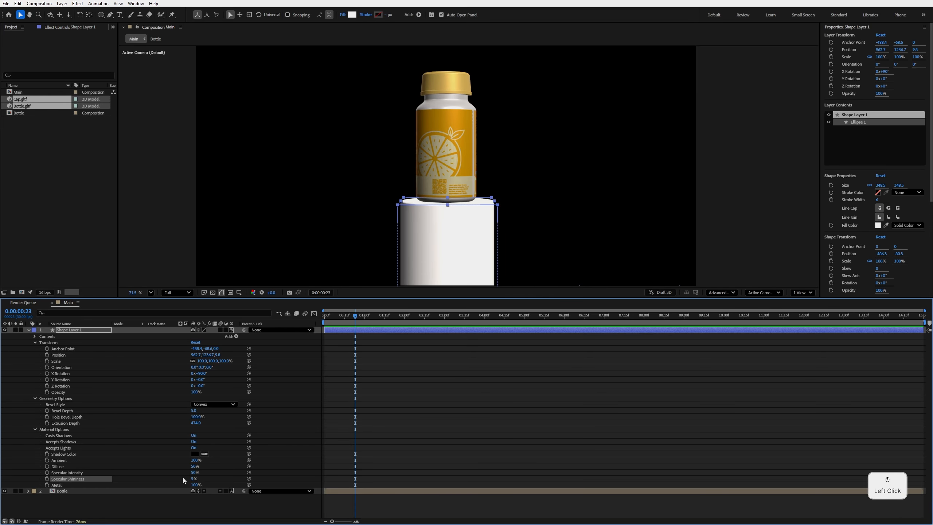
drag(192, 480, 208, 475)
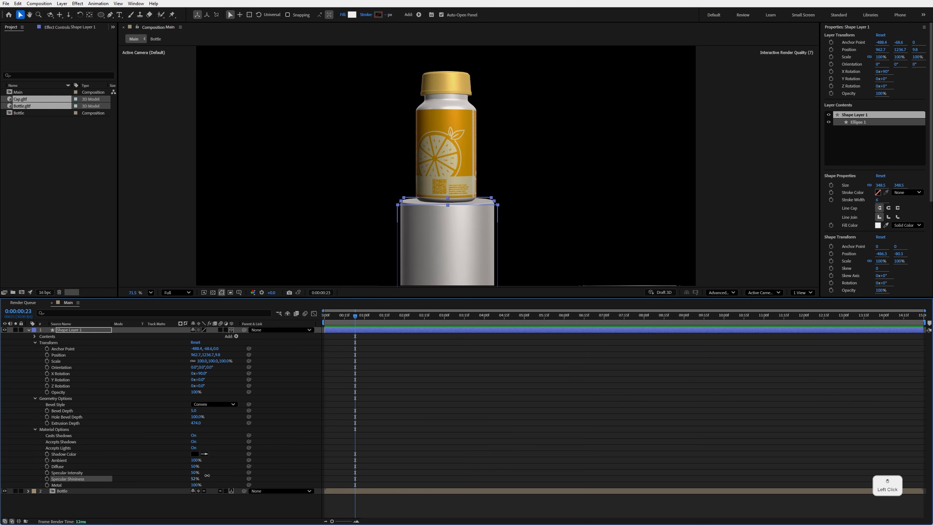
click(29, 330)
Nudge the bottle slightly upward so it rests on top of the cylinder.
click(118, 452)
click(445, 113)
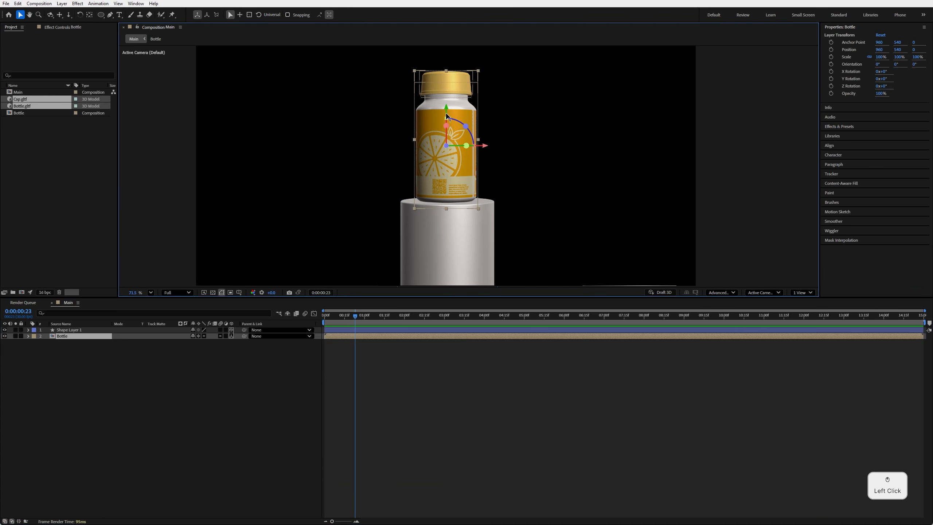
drag(446, 111, 446, 108)
Rename the cylinder's shape layer as Podium.
right_click(68, 330)
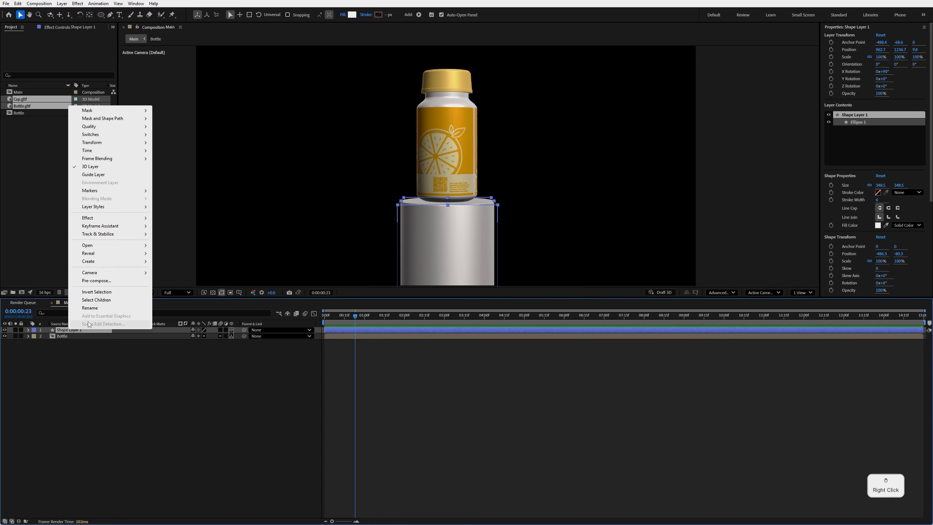
click(111, 311)
key(Caps_Lock)
text(P)
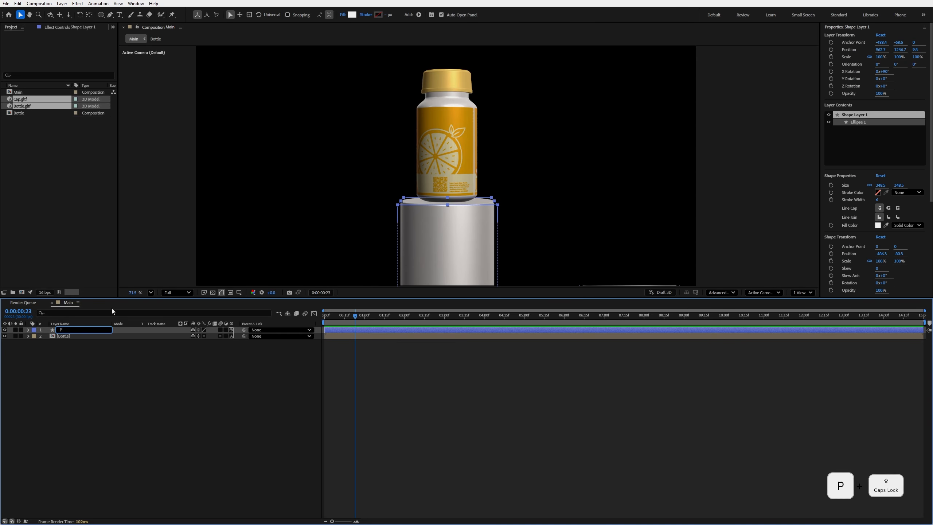
text(odium)
key(Return)
Move the podium and bottle together horizontally to the left of the frame's centre.
drag(76, 371, 89, 319)
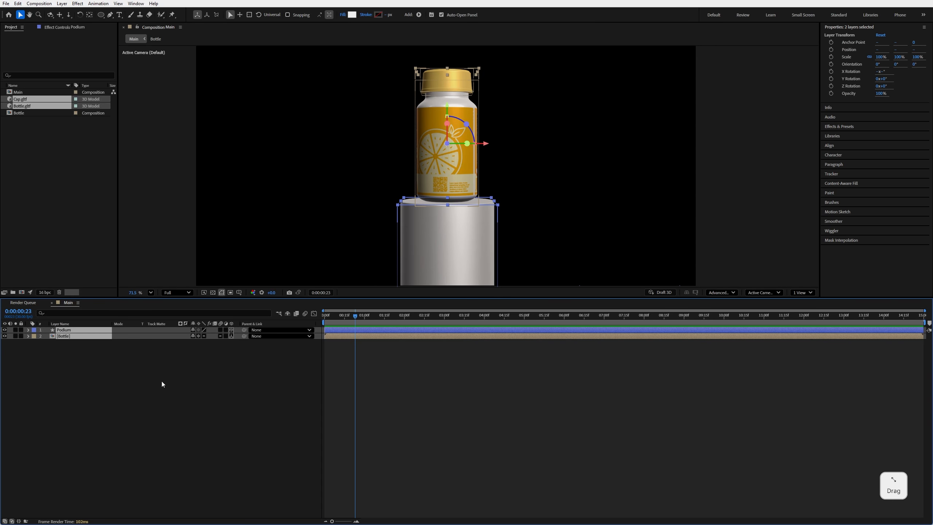
drag(486, 277, 400, 265)
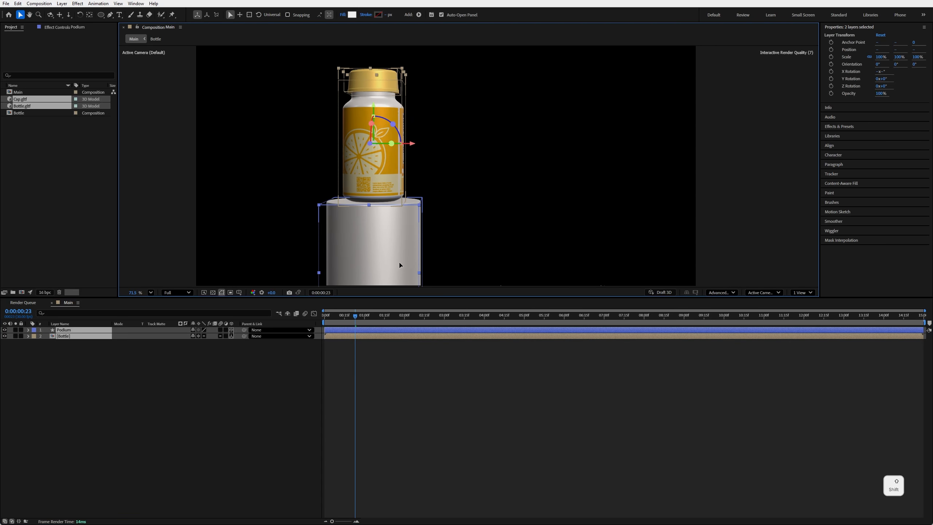
drag(399, 264, 403, 264)
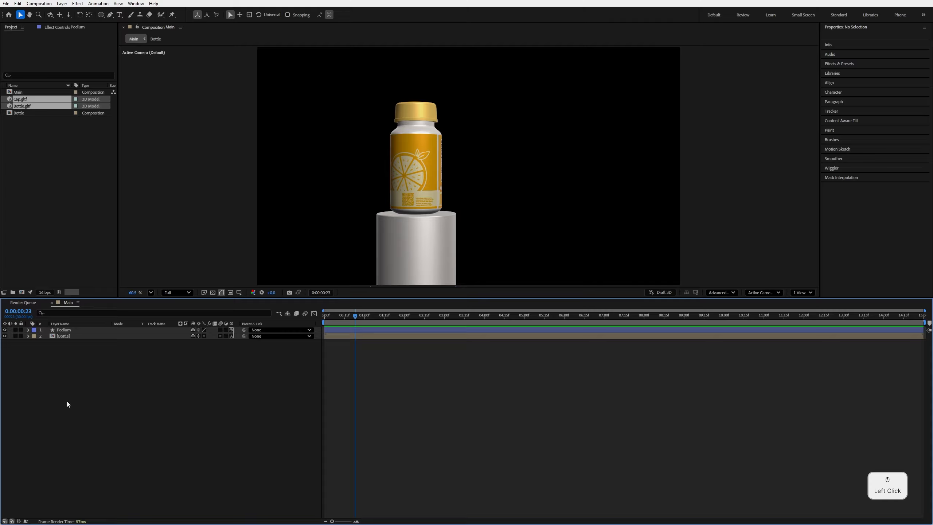
Duplicate the podium and bottle layers and give the duplicates a yellow label colour.
drag(66, 402, 79, 335)
key(ctrl+d)
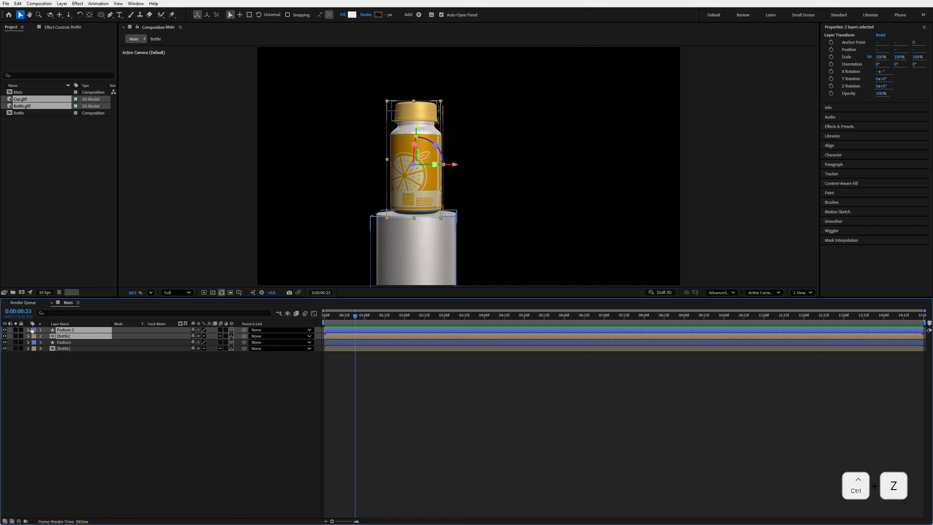
click(34, 330)
click(51, 367)
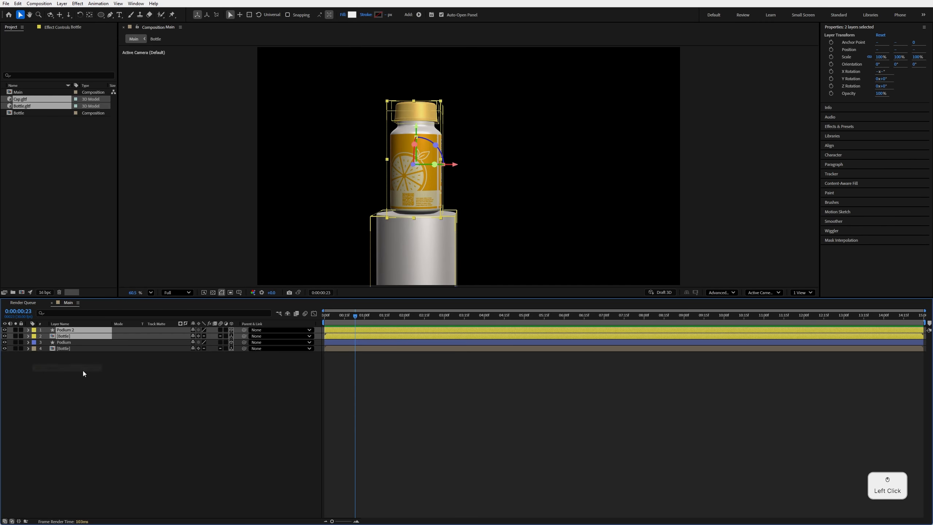
Give the original podium and bottle layers a red label colour.
drag(84, 372, 79, 342)
click(35, 342)
click(54, 374)
click(84, 374)
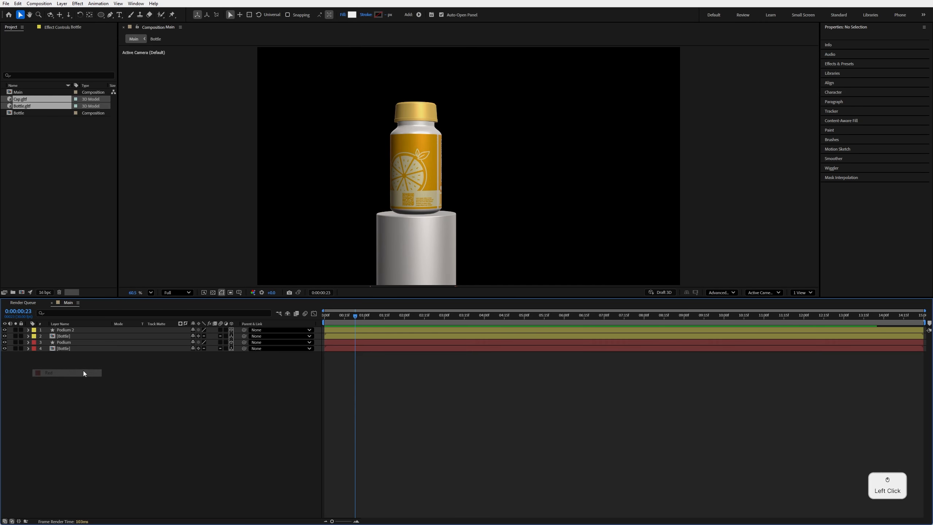
Move the duplicated Podium 2 and its bottle together horizontally to the right of the frame's centre.
click(75, 331)
click(75, 337)
ctrl+click(75, 330)
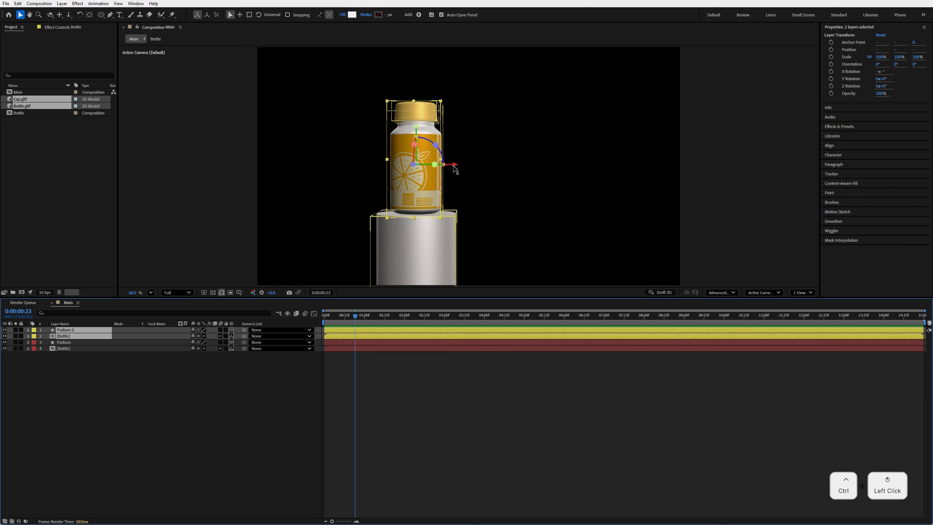
drag(455, 169, 577, 172)
click(212, 408)
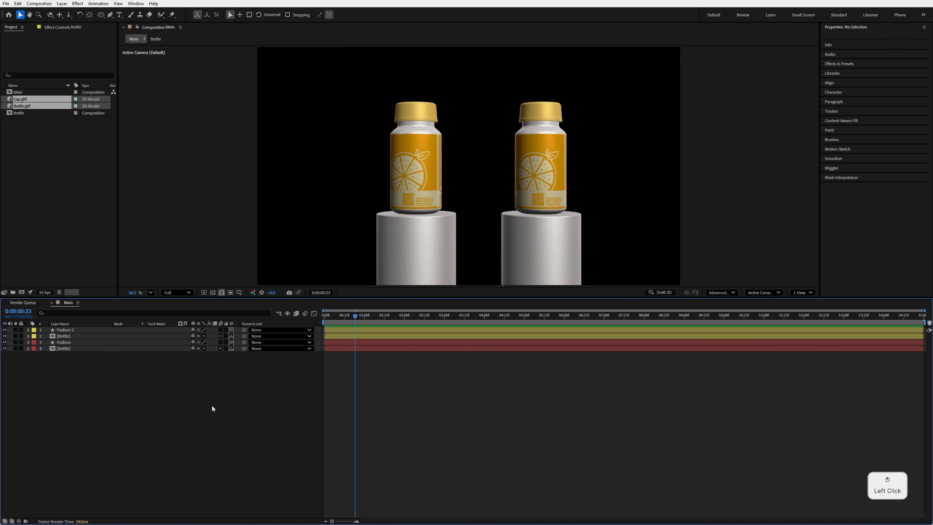
Parent the red-labelled bottle to Podium and the yellow-labelled bottle to Podium 2.
click(76, 349)
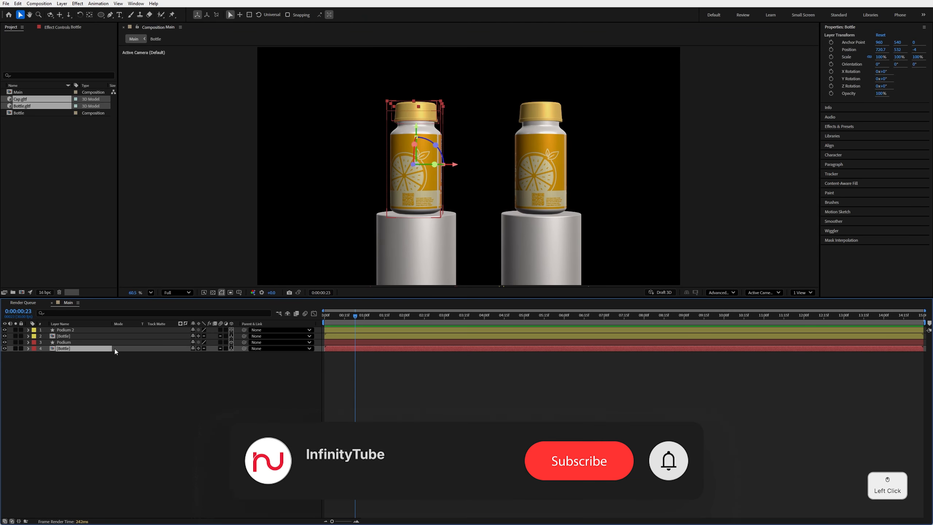
drag(244, 348, 75, 343)
click(70, 336)
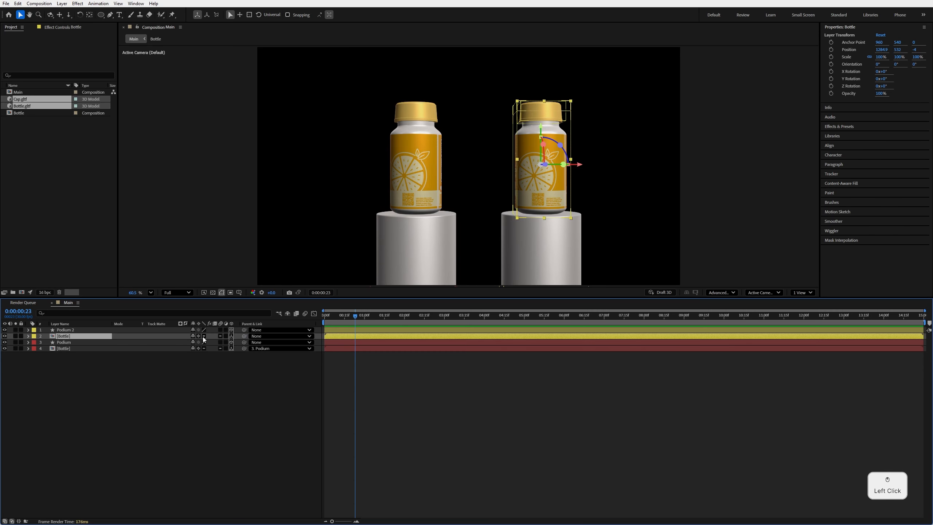
drag(143, 340, 78, 330)
Add Position keyframes for both podium layers at 0:00:02:00.
click(66, 330)
drag(355, 316, 325, 317)
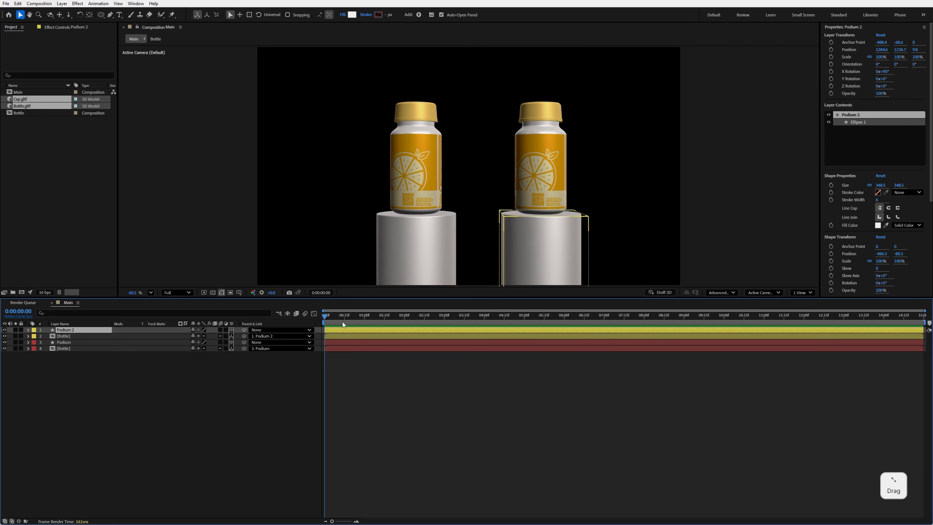
click(64, 343)
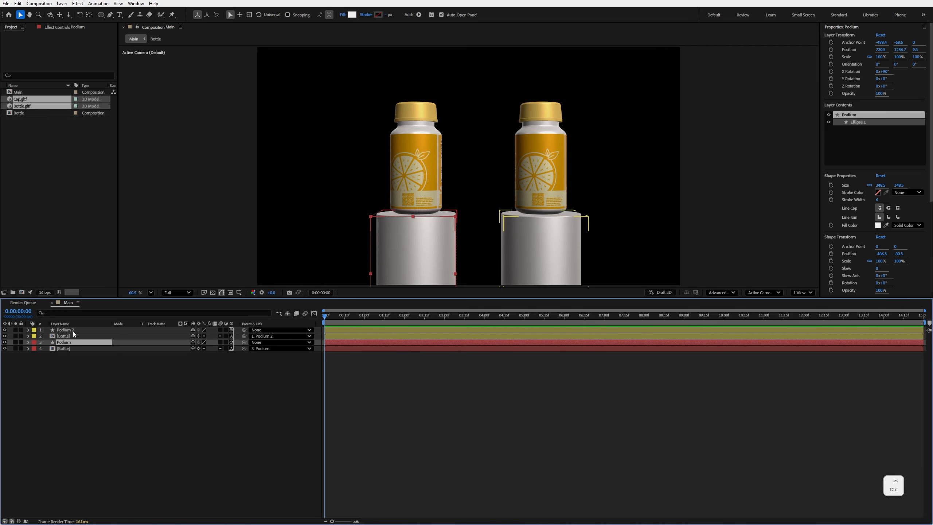
ctrl+click(327, 330)
drag(334, 319, 404, 319)
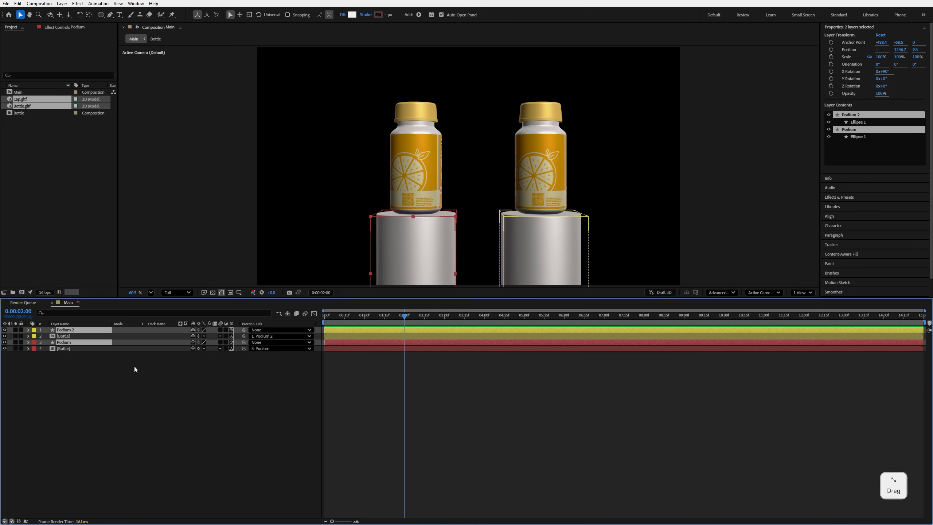
key(p)
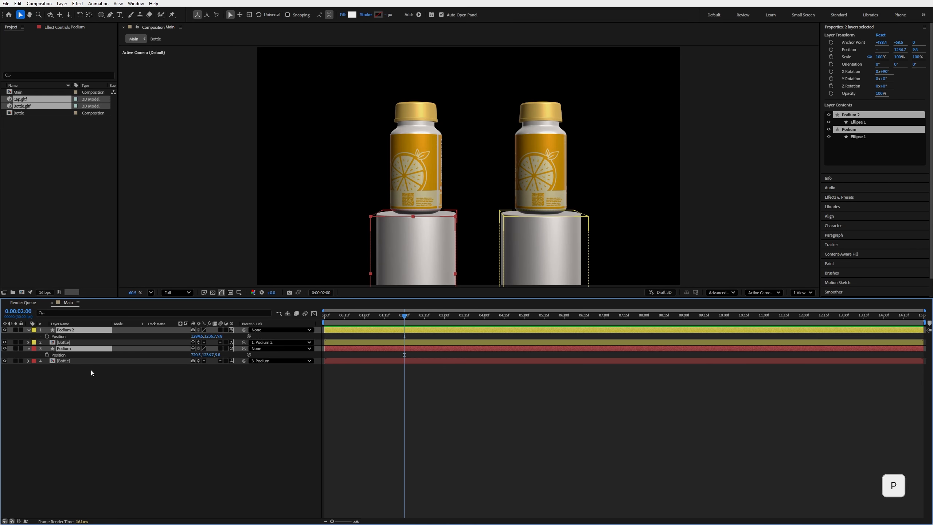
click(46, 336)
At the first frame, lower both podiums below the frame with a Y position of 2314.7 and preview the rise.
key(Home)
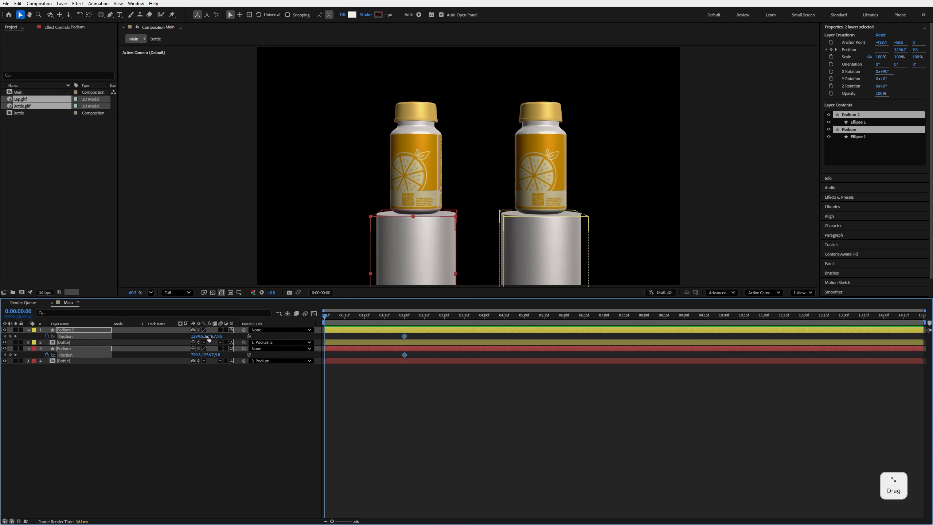
drag(209, 336, 584, 343)
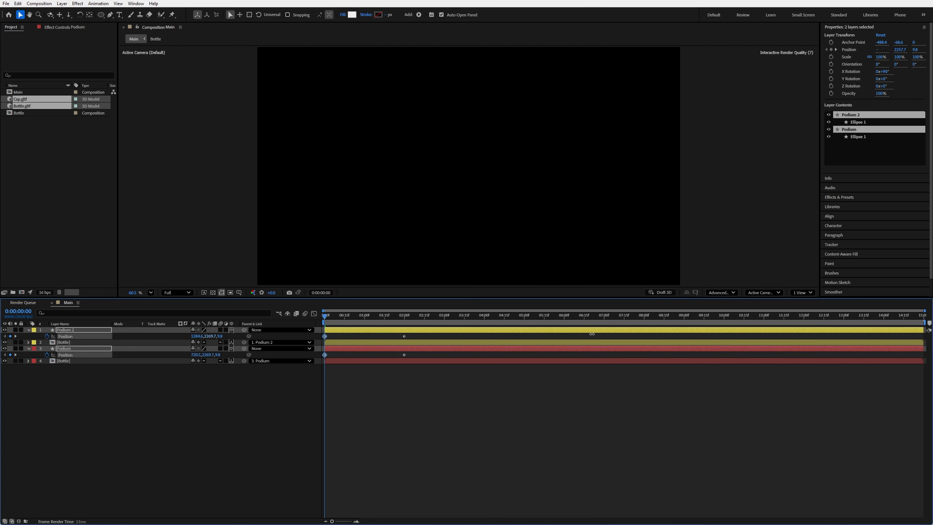
key(space)
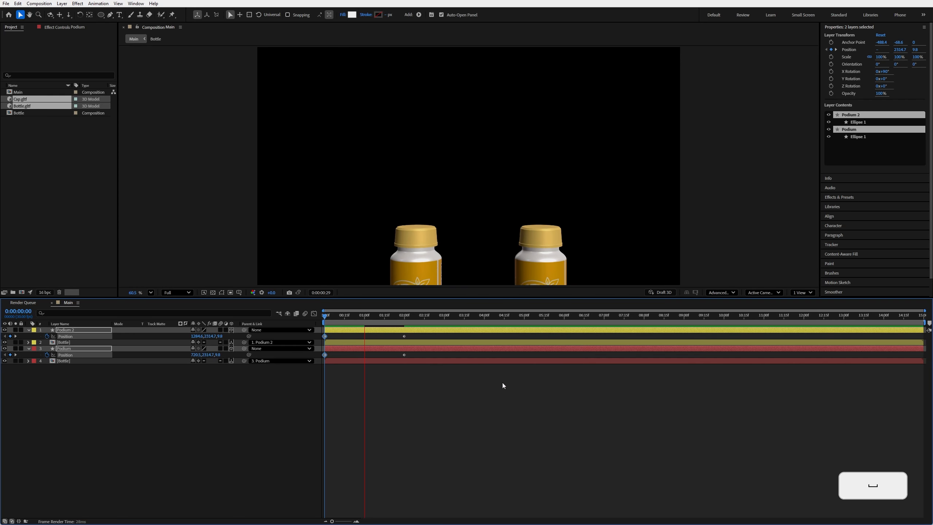
Slow the podiums' rise by moving their end Position keyframes to about 2.5 seconds, preview it, and collapse the layers.
mouse_move(416, 333)
mouse_down()
mouse_move(397, 358)
mouse_move(426, 335)
mouse_up()
key(Home)
key(space)
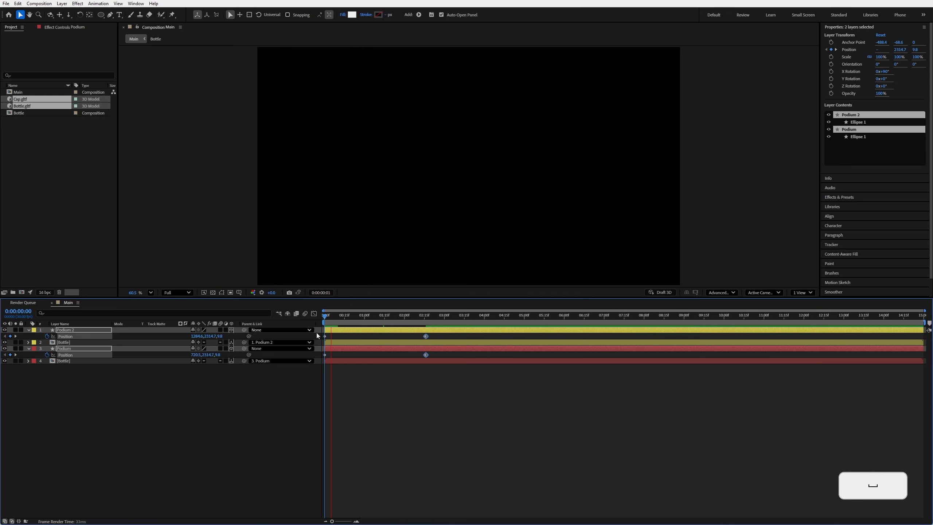
click(364, 391)
click(28, 330)
click(29, 342)
Spin the bottle on Podium 2 continuously with the Y Rotation expression time*-100.
click(69, 337)
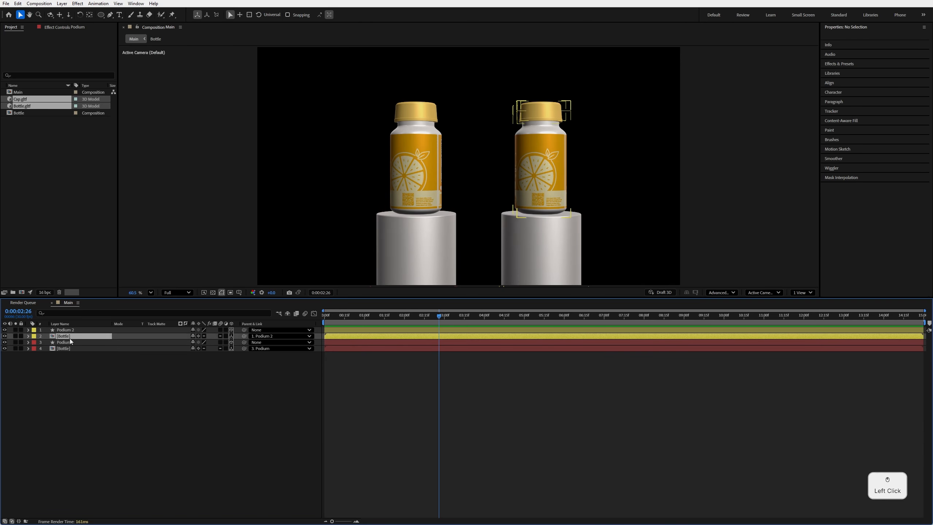
key(t)
key(r)
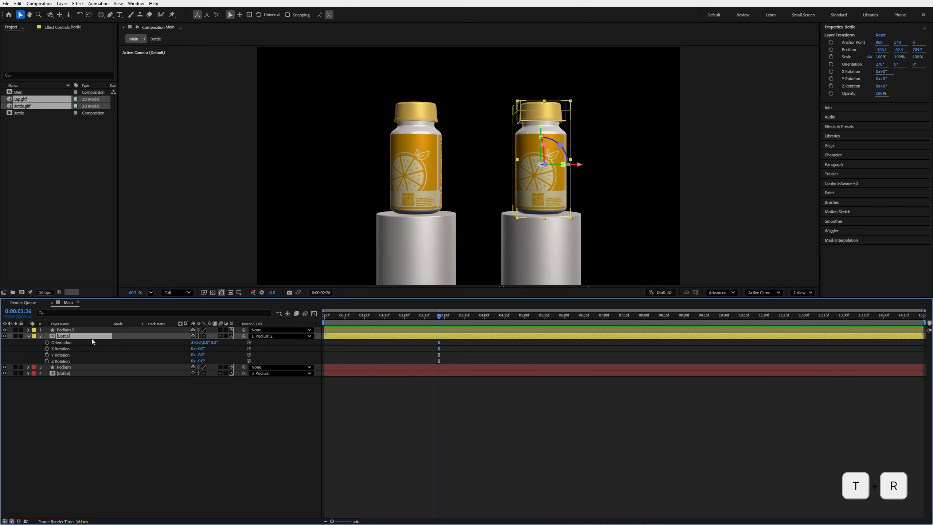
click(60, 355)
mouse_move(198, 355)
mouse_down()
mouse_move(186, 354)
mouse_move(200, 354)
mouse_up()
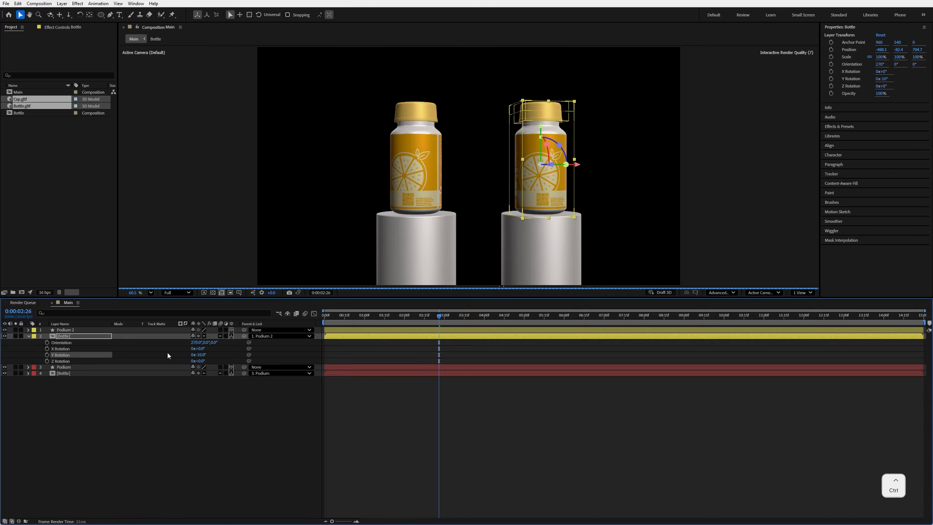
key(ctrl+z)
alt+click(48, 356)
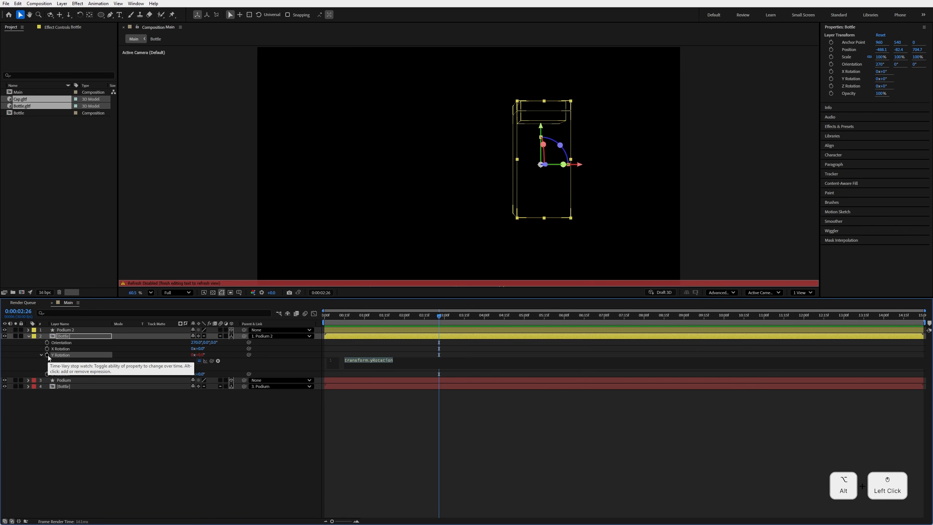
text(time*)
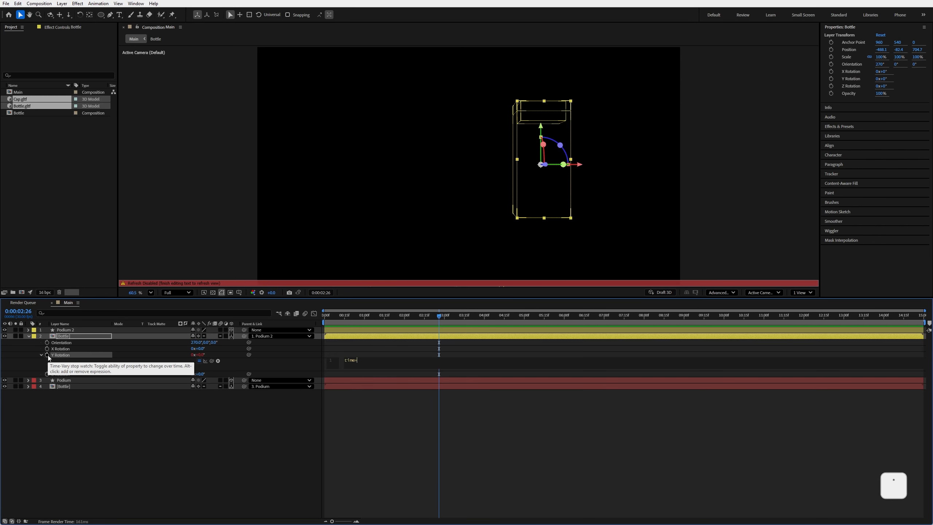
text(-100)
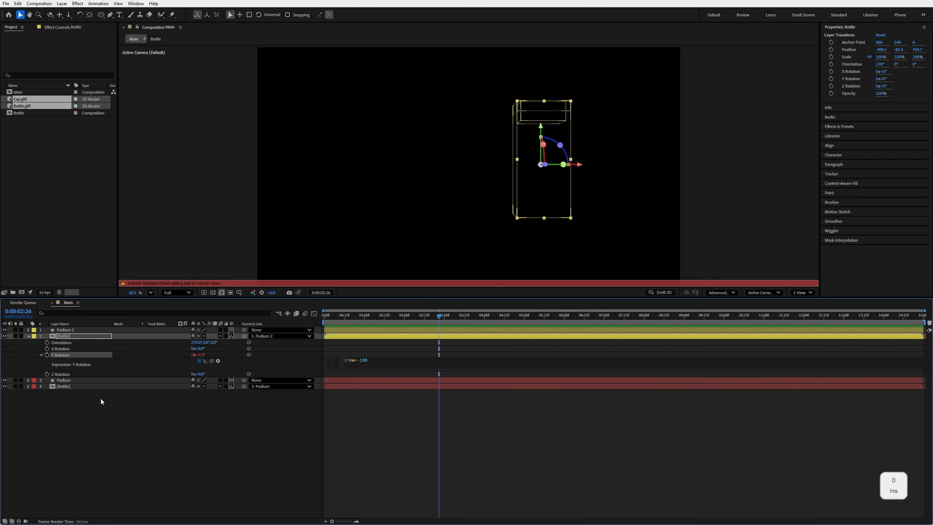
click(101, 398)
Spin the red-labelled bottle the opposite way with the Y Rotation expression time*100 and preview from the start.
click(89, 385)
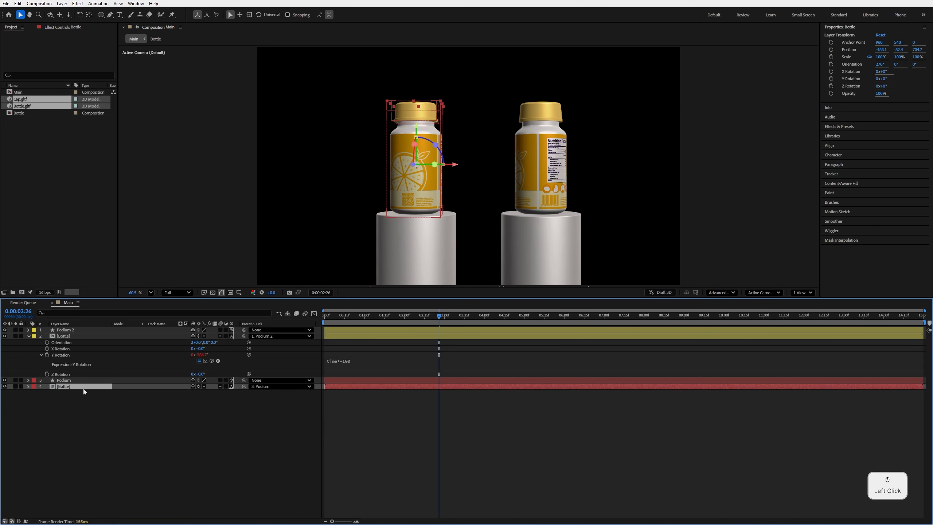
key(r)
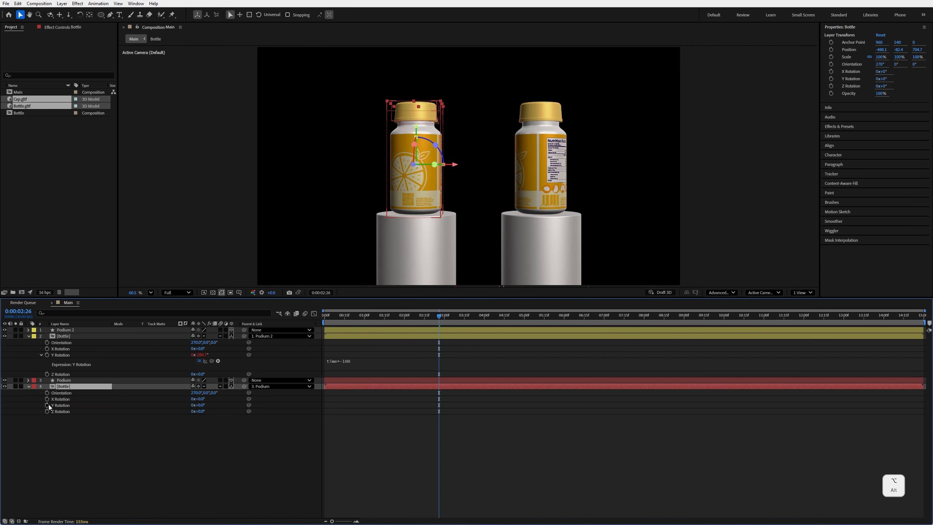
alt+click(47, 405)
text(time)
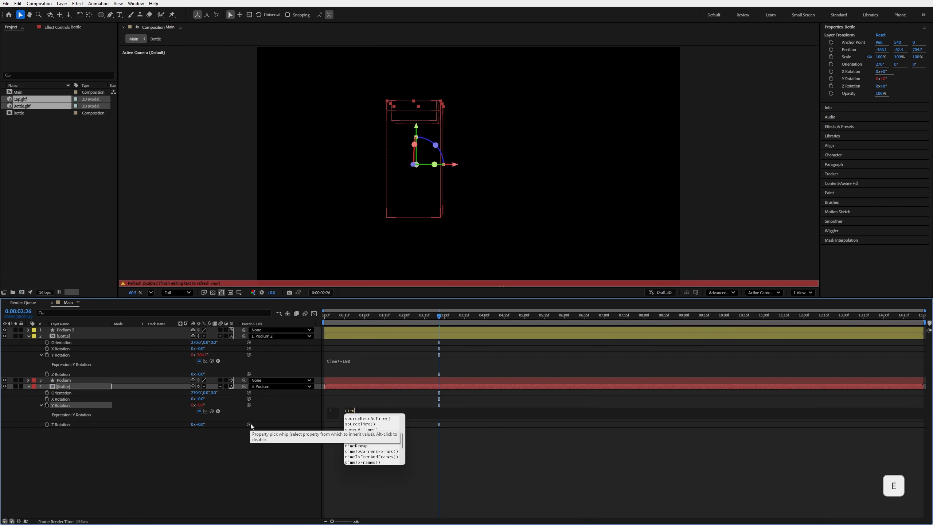
text(*100)
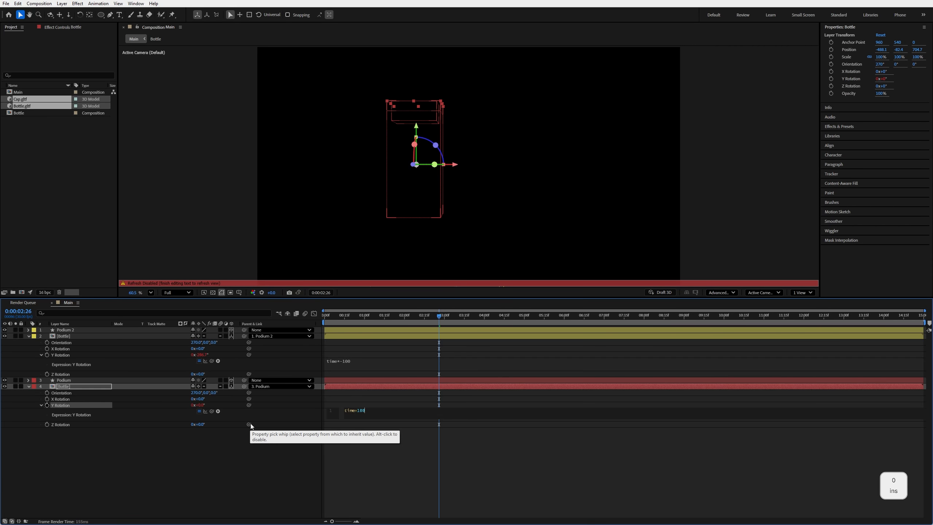
drag(356, 322, 305, 313)
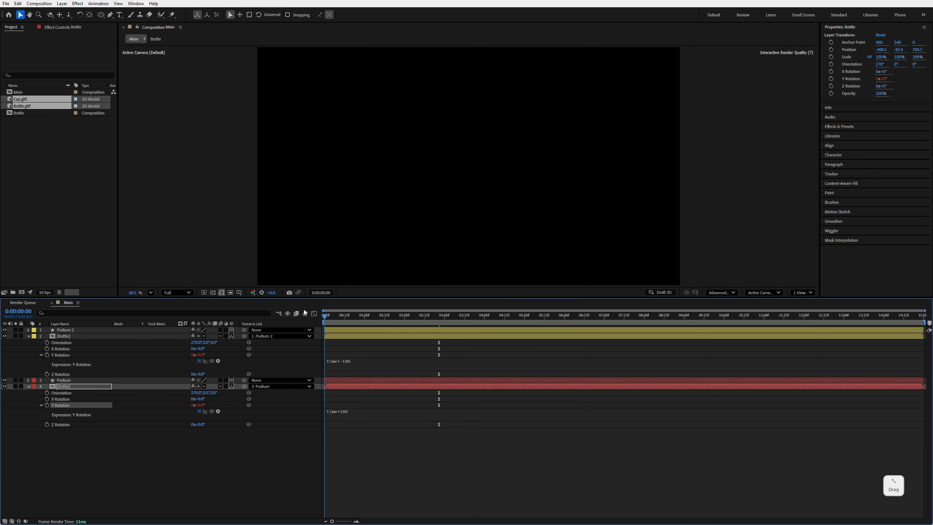
click(29, 387)
key(space)
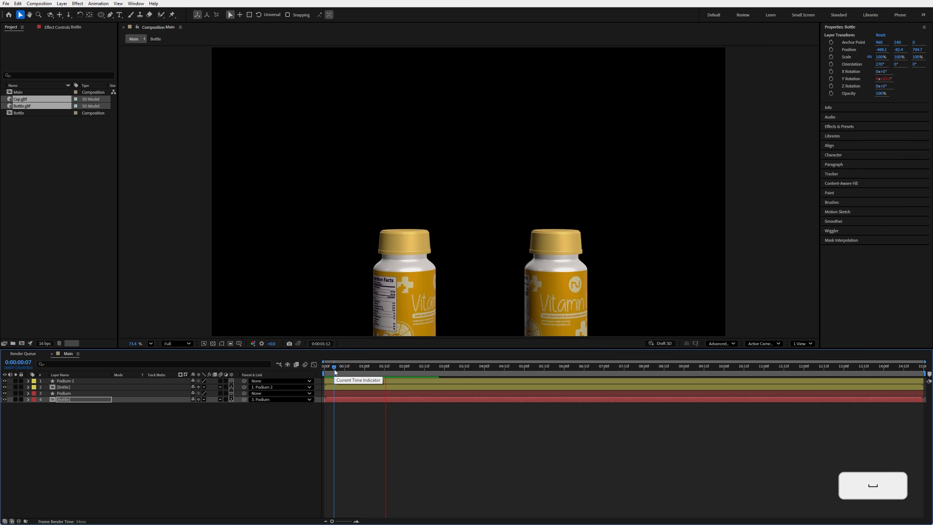
Delay the Podium 2 and yellow-labelled bottle layers by about 15 frames and review the staggered rise up to 0:00:03:05.
click(70, 388)
ctrl+click(84, 382)
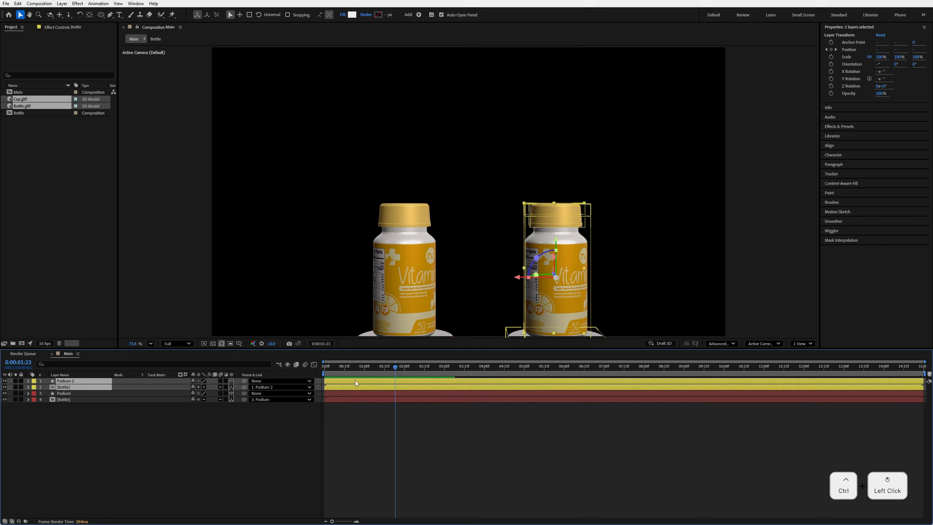
drag(336, 383, 356, 383)
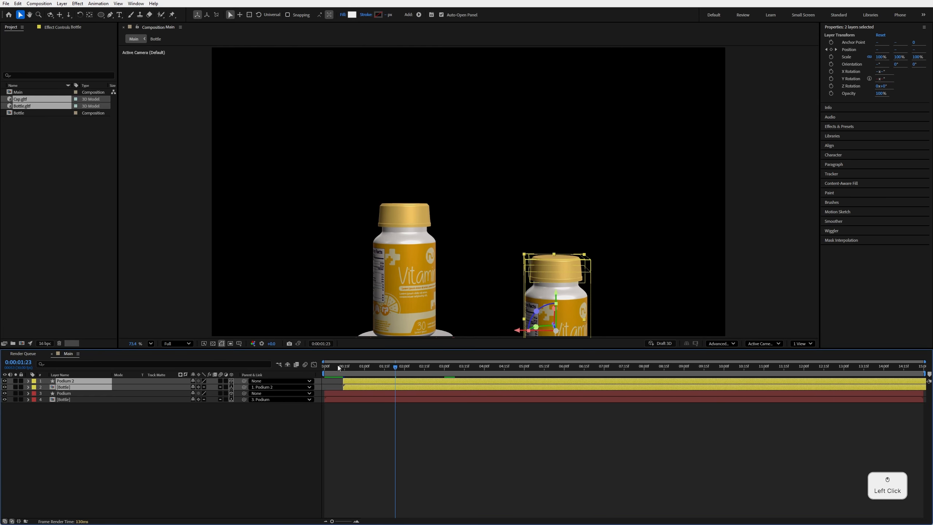
key(space)
click(333, 368)
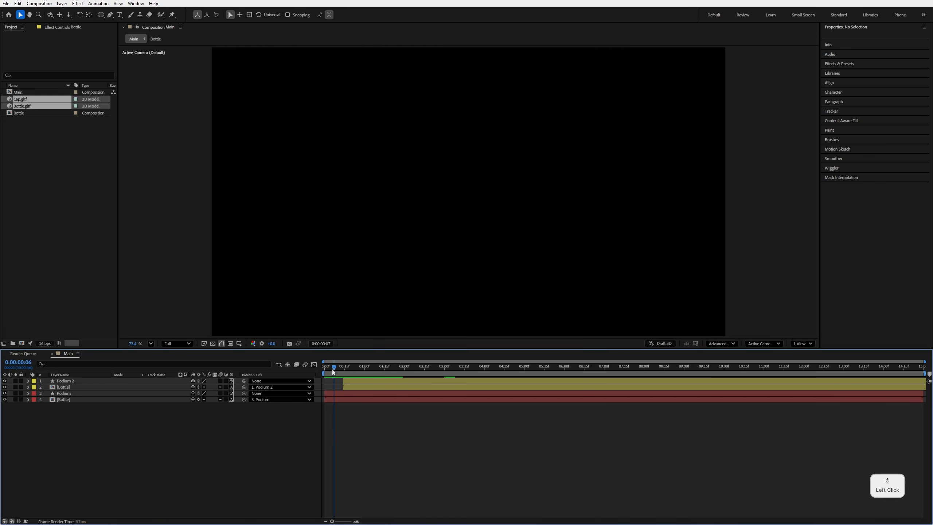
drag(333, 369, 451, 365)
Create a two-node camera with the 35mm preset in the Main composition.
right_click(127, 437)
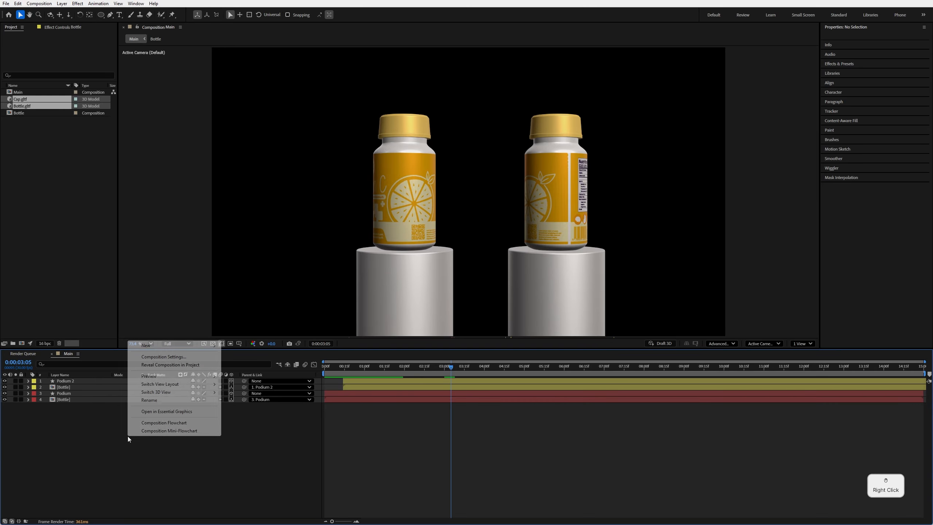
click(146, 345)
click(253, 382)
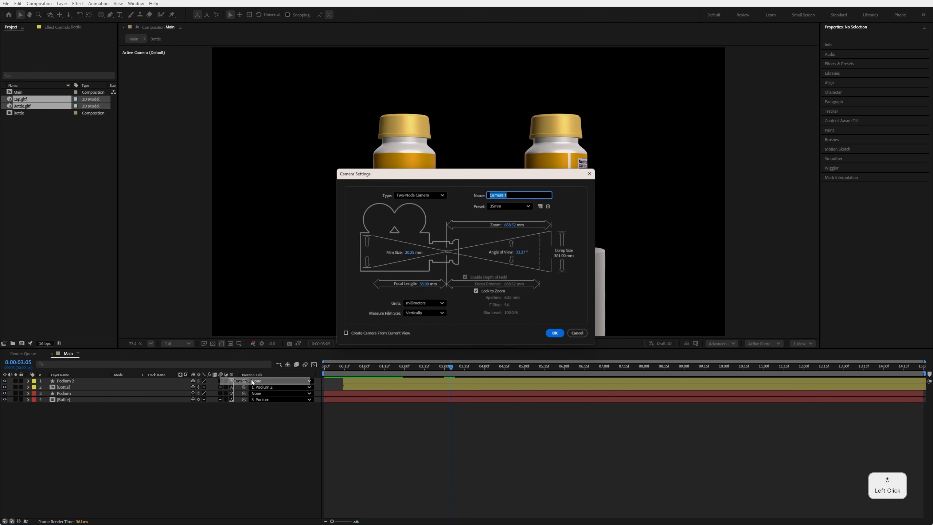
click(511, 206)
click(518, 284)
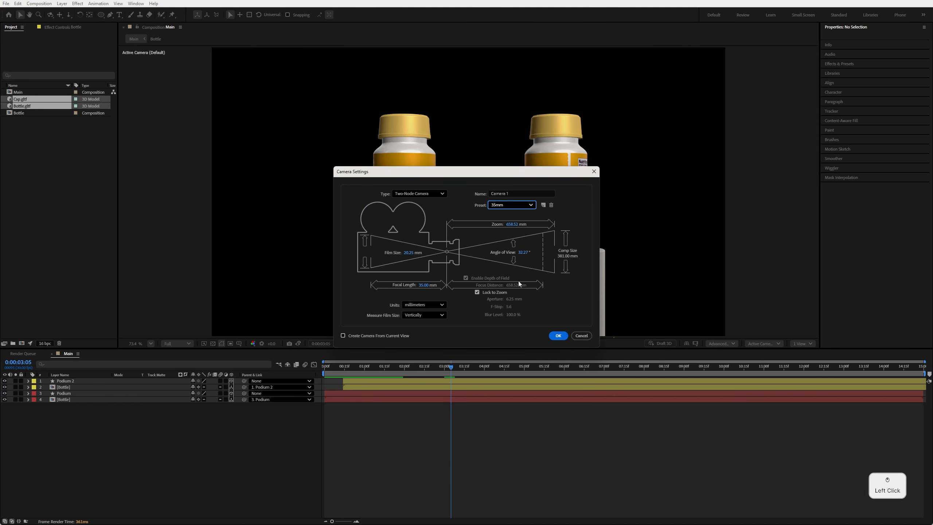
click(559, 336)
Add a null object and rename it Camera Controller.
right_click(147, 444)
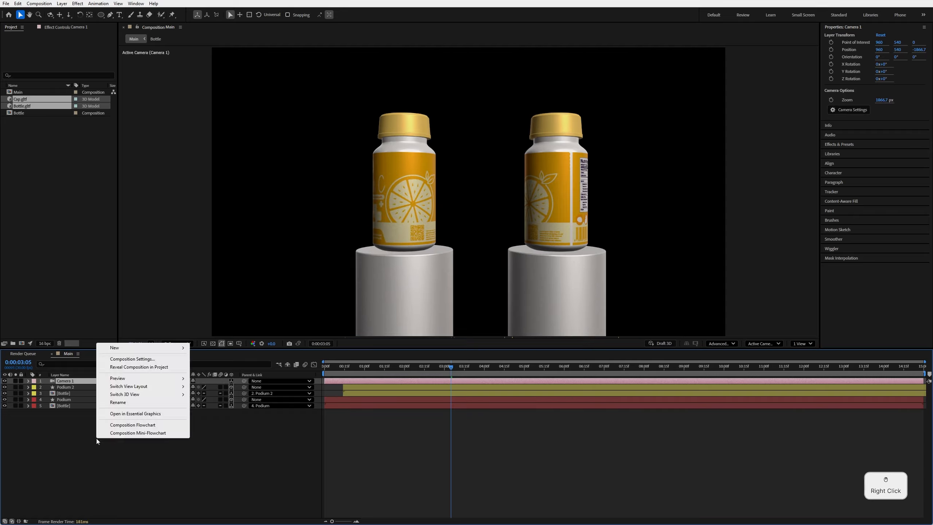
click(133, 352)
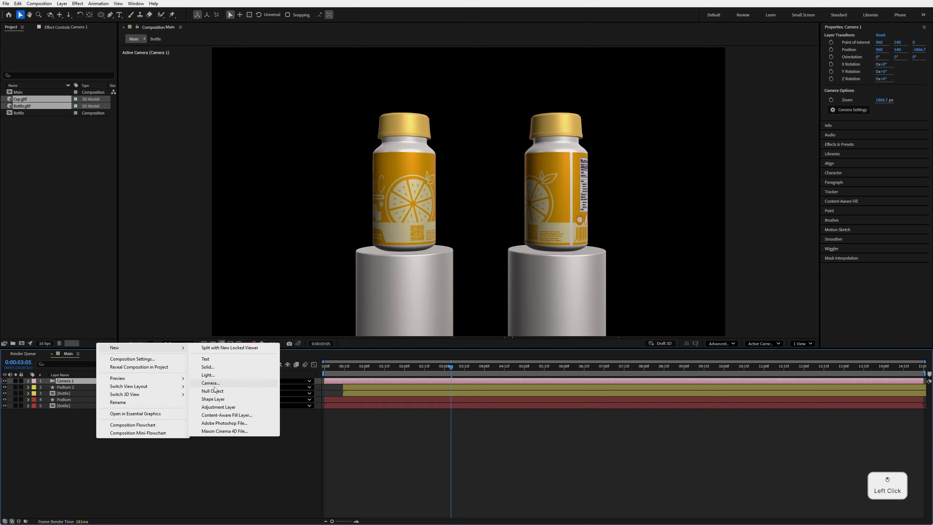
click(215, 391)
right_click(95, 382)
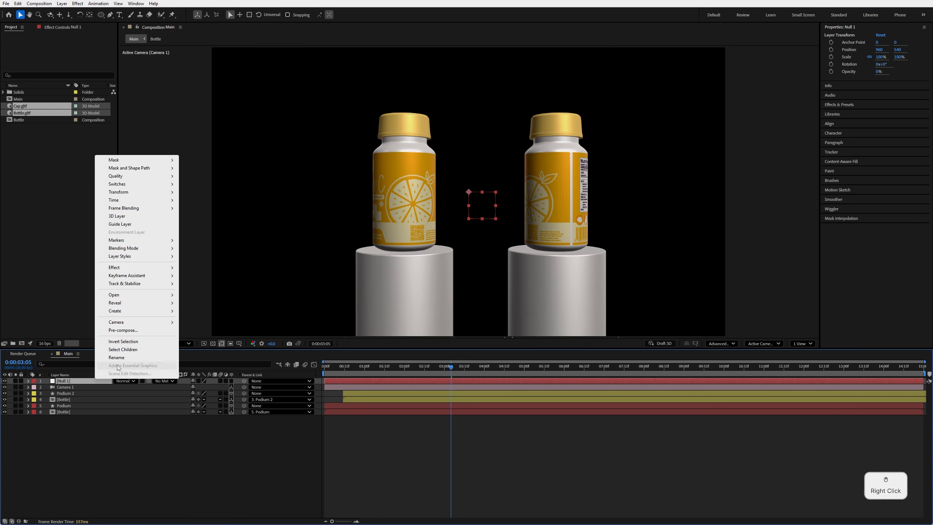
click(122, 366)
text(Camera Controller)
key(Return)
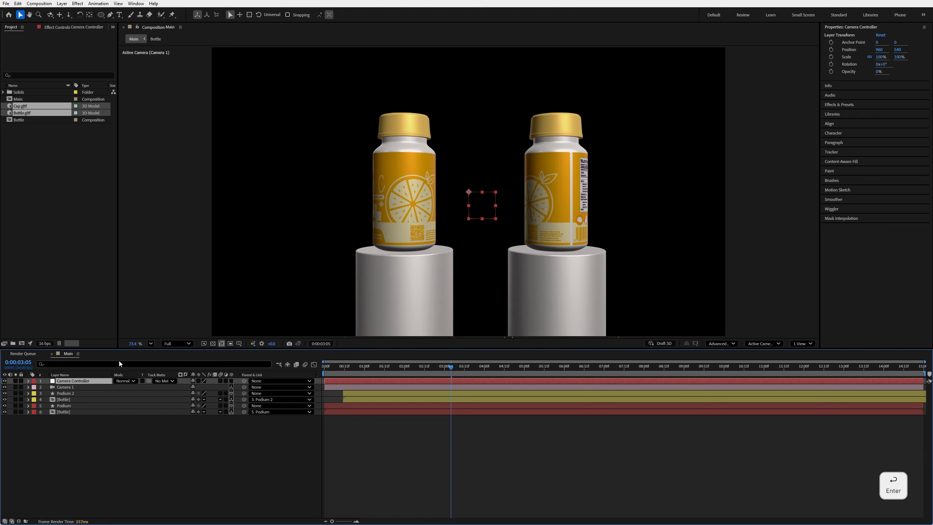
Make the Camera Controller null a 3D layer and parent Camera 1 to it.
click(232, 383)
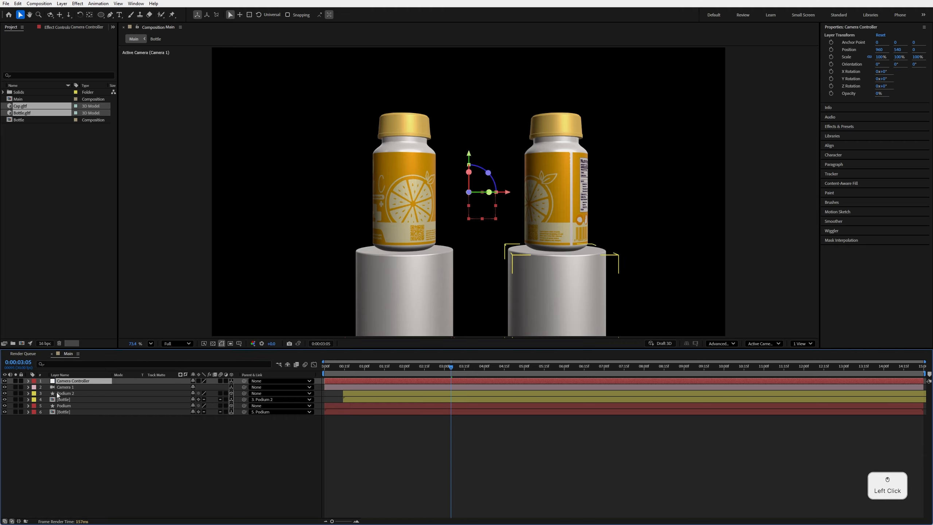
click(72, 388)
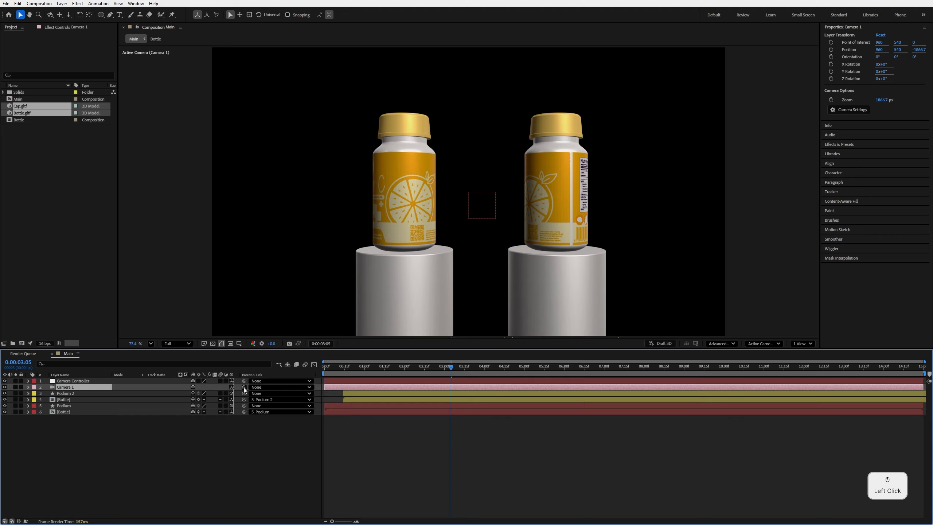
drag(244, 387, 86, 383)
Add a Y Rotation keyframe of 0° to the Camera Controller null at about 0:00:06:19.
click(86, 383)
drag(451, 367, 588, 370)
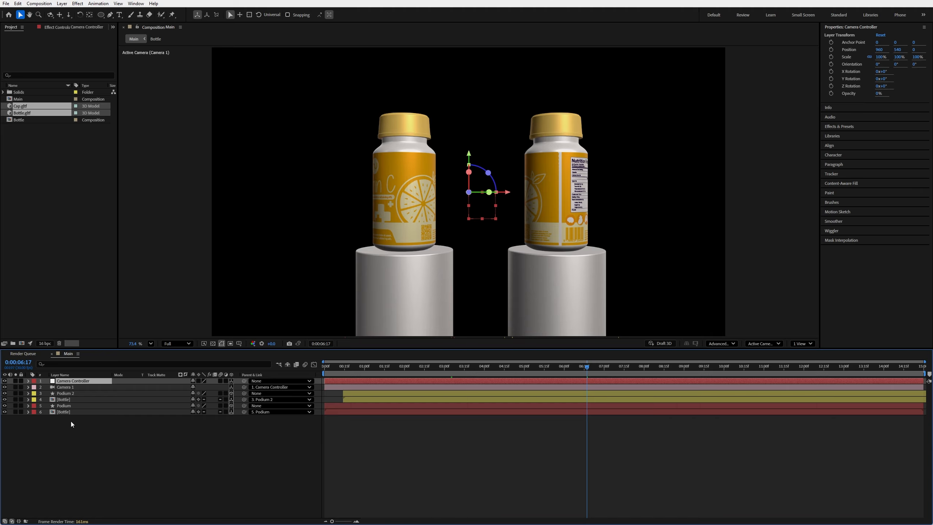
key(r)
drag(202, 400, 193, 400)
key(ctrl+z)
click(48, 399)
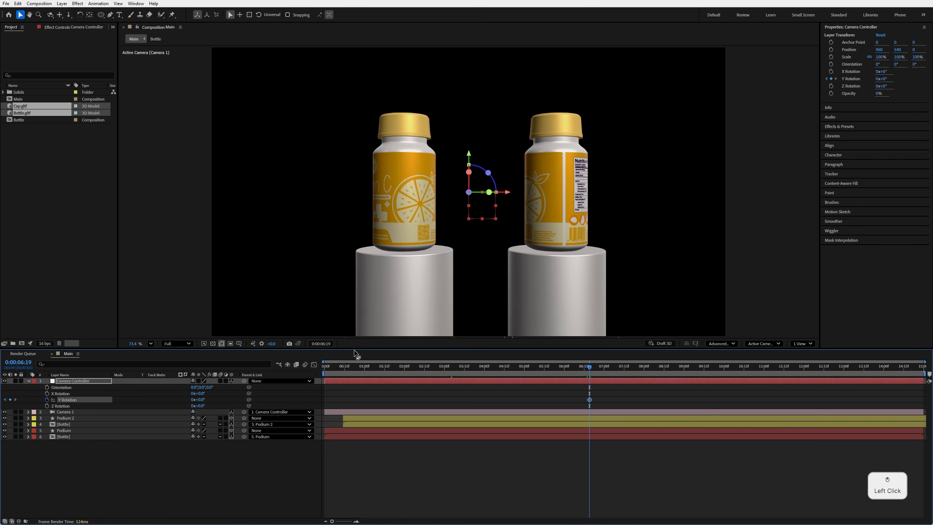
Set the Camera Controller's Y Rotation to one full revolution at 0:00:00:00 and preview the camera orbit.
drag(367, 366, 296, 374)
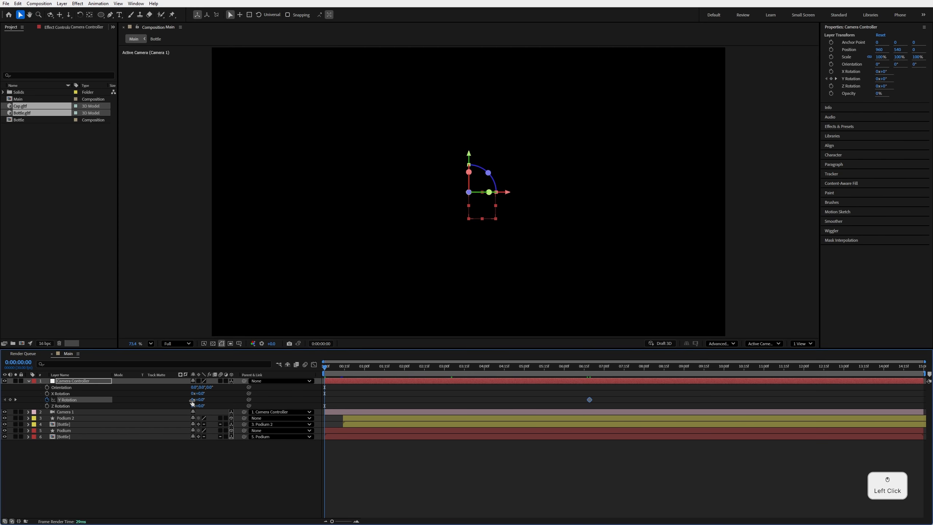
click(193, 400)
text(1)
key(Return)
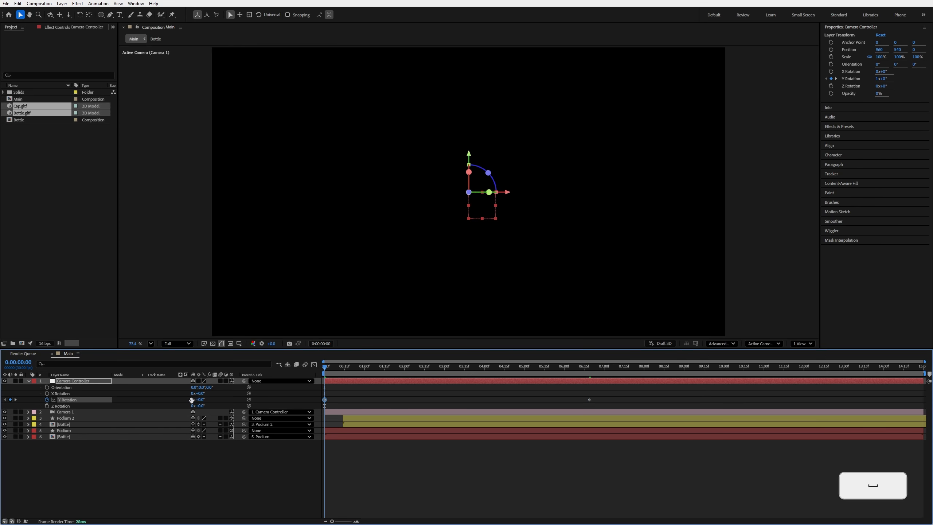
key(space)
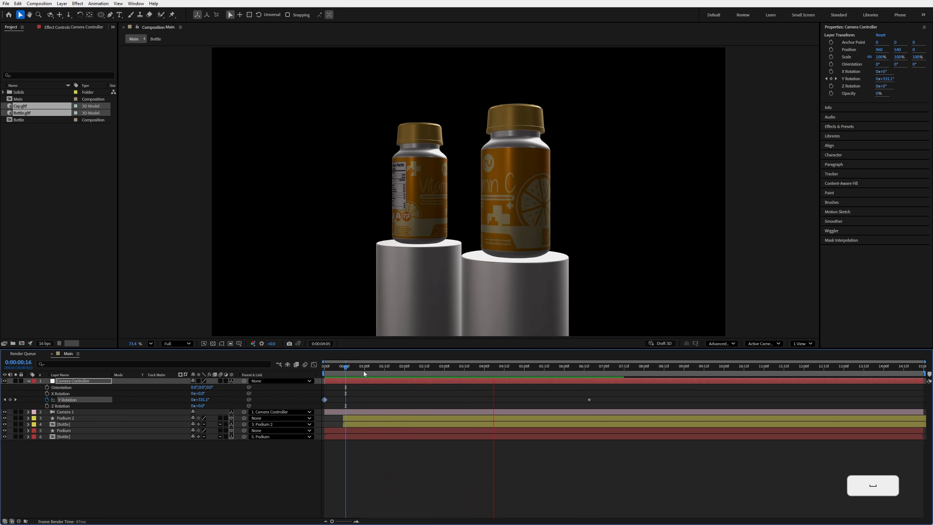
key(space)
Add a full-frame rectangle as a new shape layer and send it to the bottom of the Main layer stack.
click(99, 384)
click(85, 382)
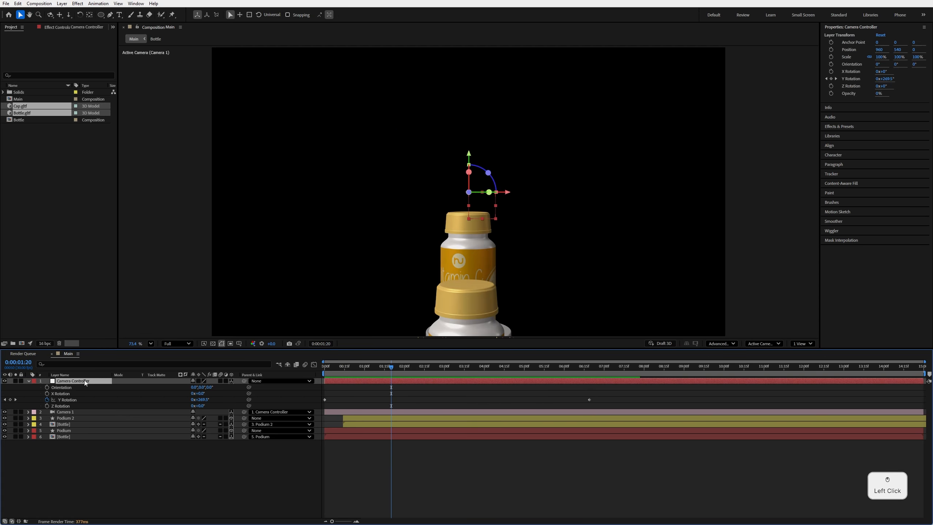
click(30, 381)
click(263, 427)
click(101, 14)
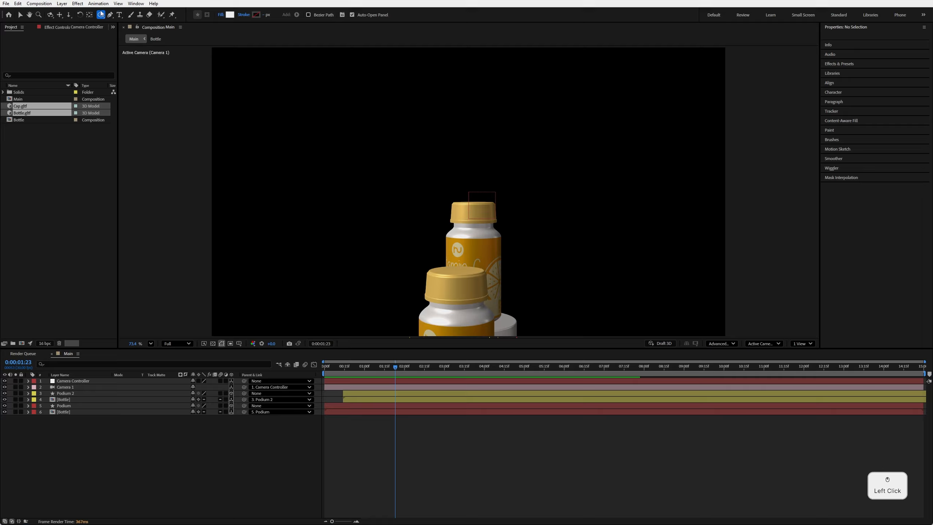
key(q)
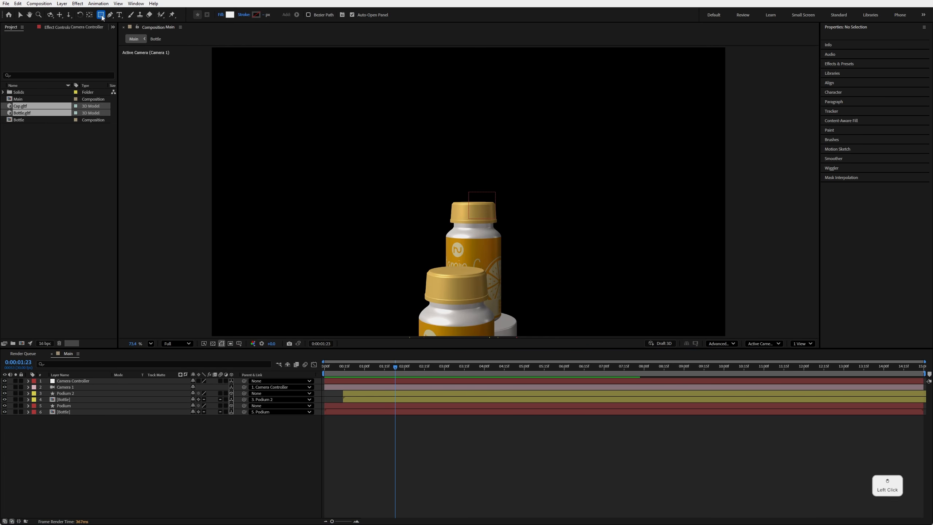
double_click(101, 15)
drag(62, 452, 117, 455)
key(ctrl+shift+bracketleft)
Rename the full-frame shape layer as Background.
right_click(98, 418)
click(118, 399)
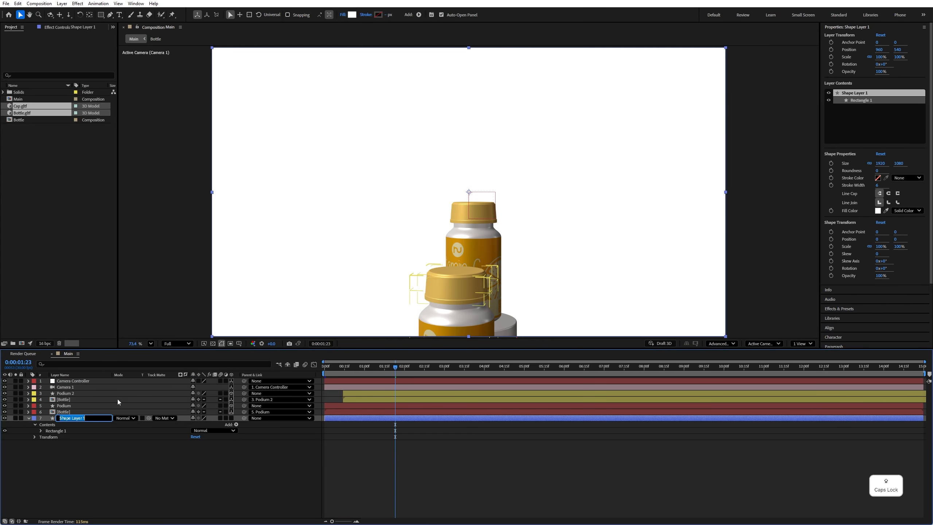
text(Background)
key(Return)
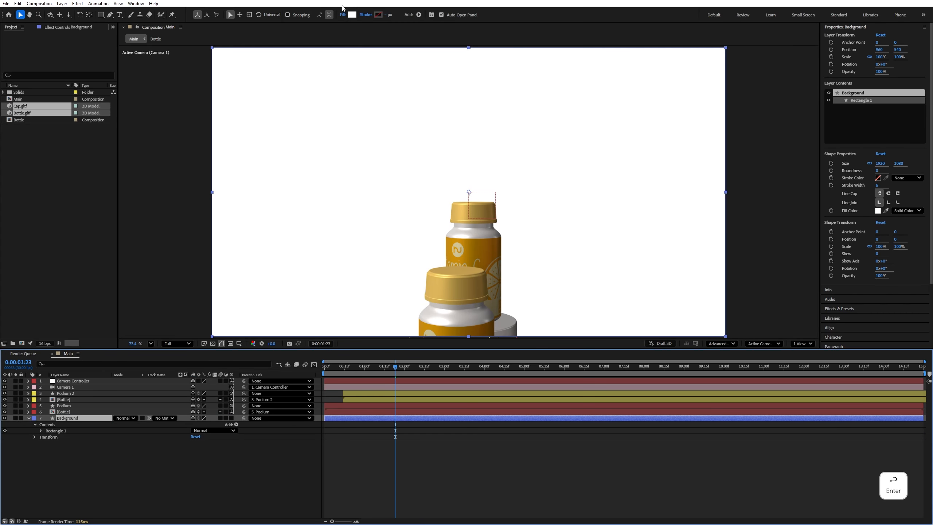
Give the Background shape a radial gradient fill from light yellow FBDB84 at the centre to orange F77D06 at the outside.
click(342, 15)
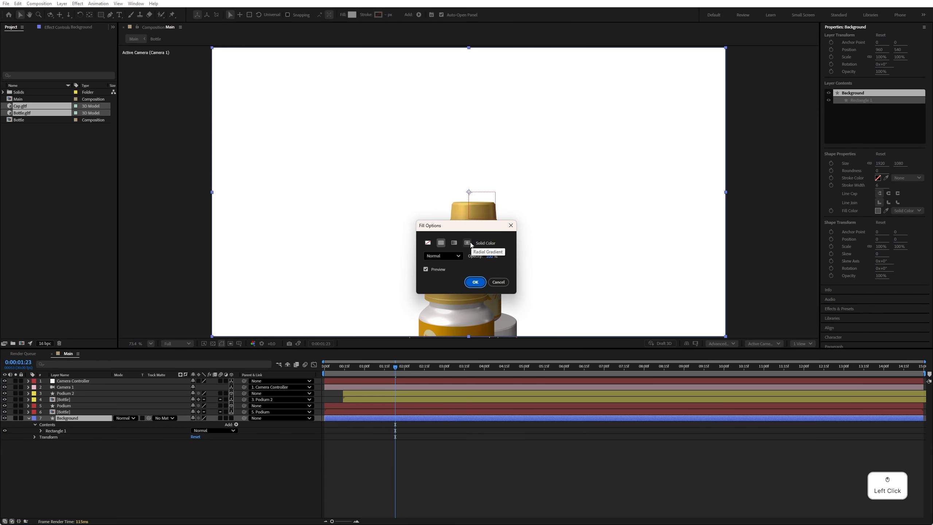
click(469, 244)
click(476, 281)
click(352, 15)
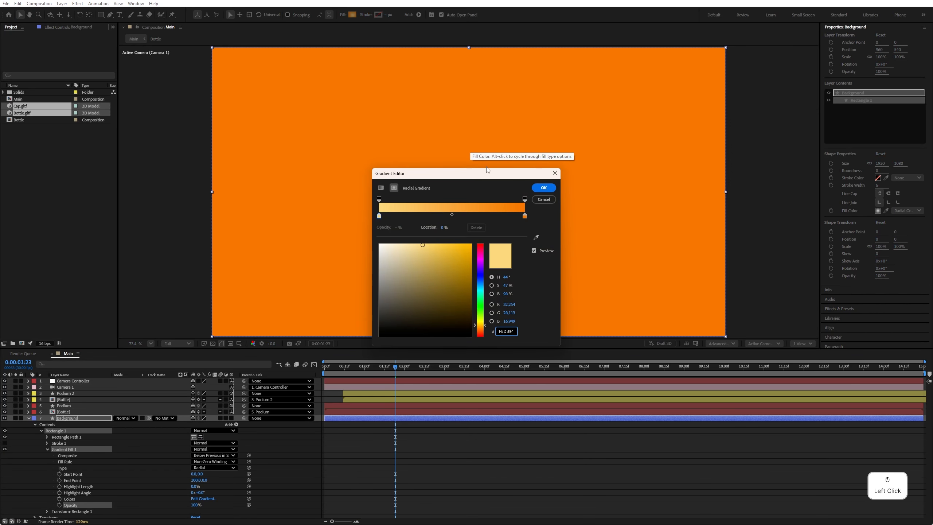
drag(487, 170, 727, 156)
click(764, 201)
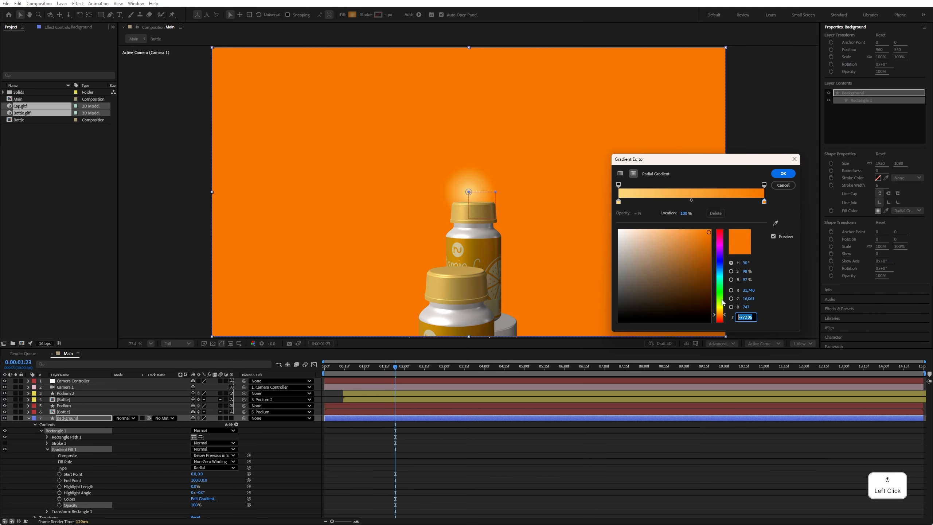
click(619, 202)
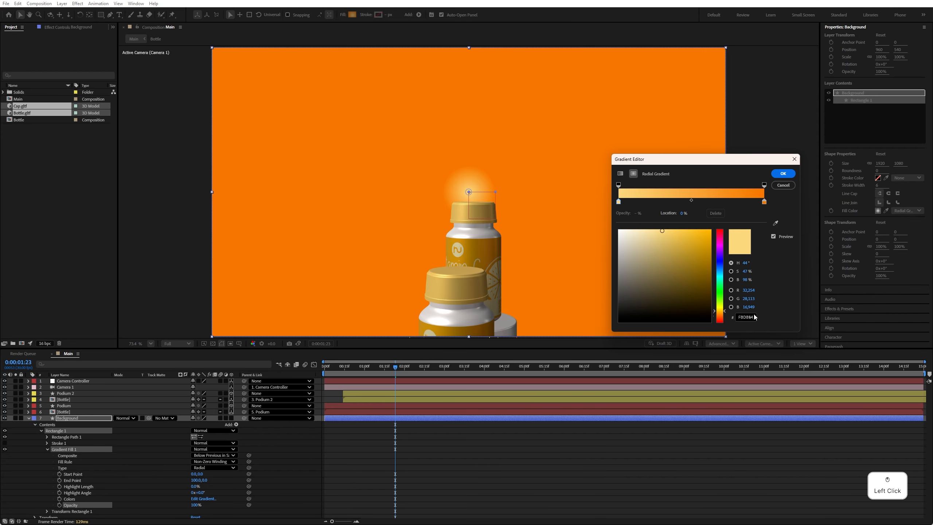
click(783, 174)
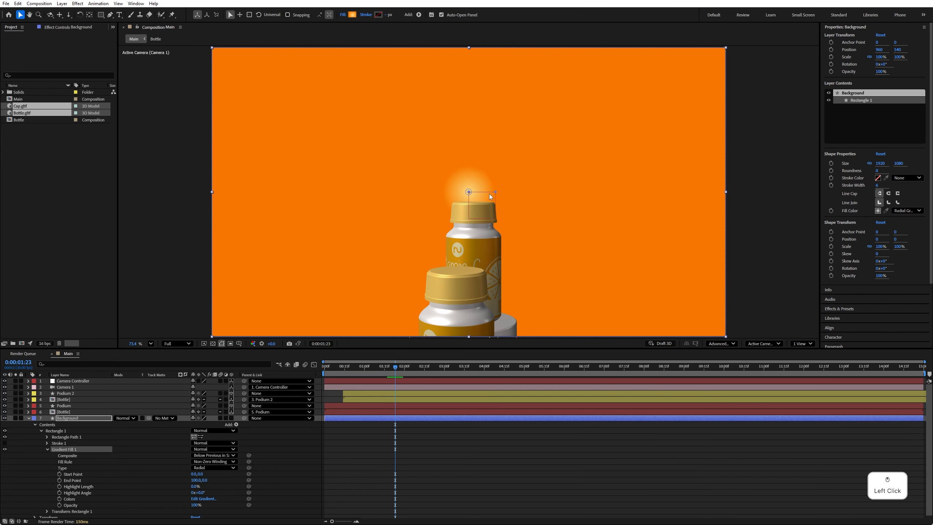
Extend the radial gradient's end point to about the frame's right edge and lock the Background layer.
drag(499, 192, 723, 193)
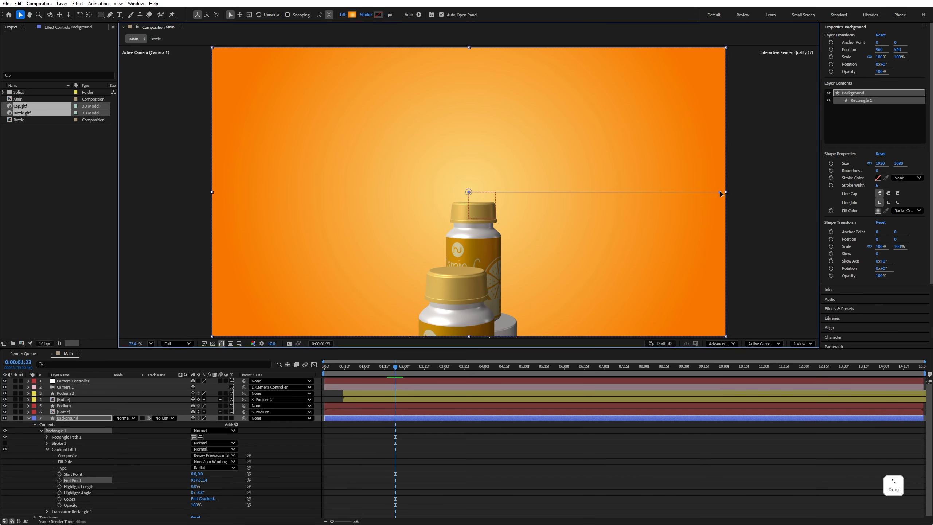
click(29, 418)
click(20, 419)
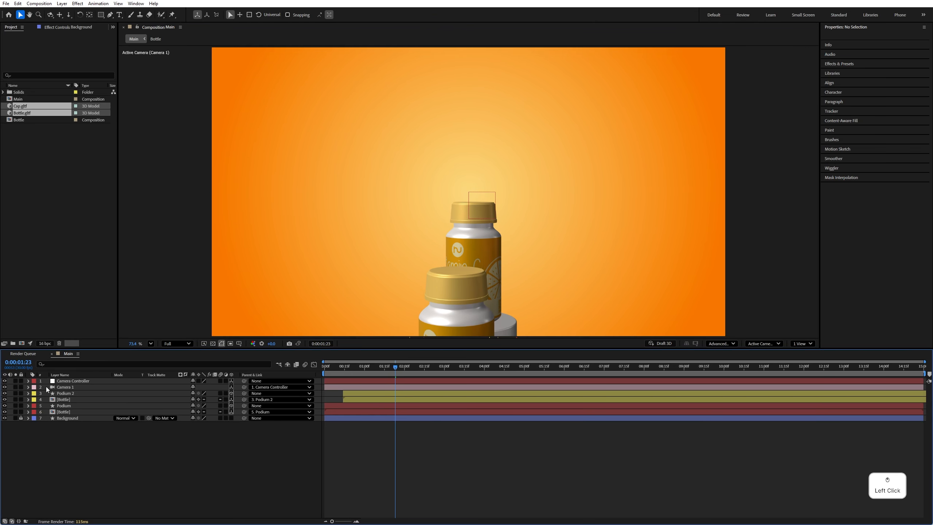
Enlarge the composition view and end the work area at about 0:00:08:01.
drag(138, 348, 134, 395)
key(space)
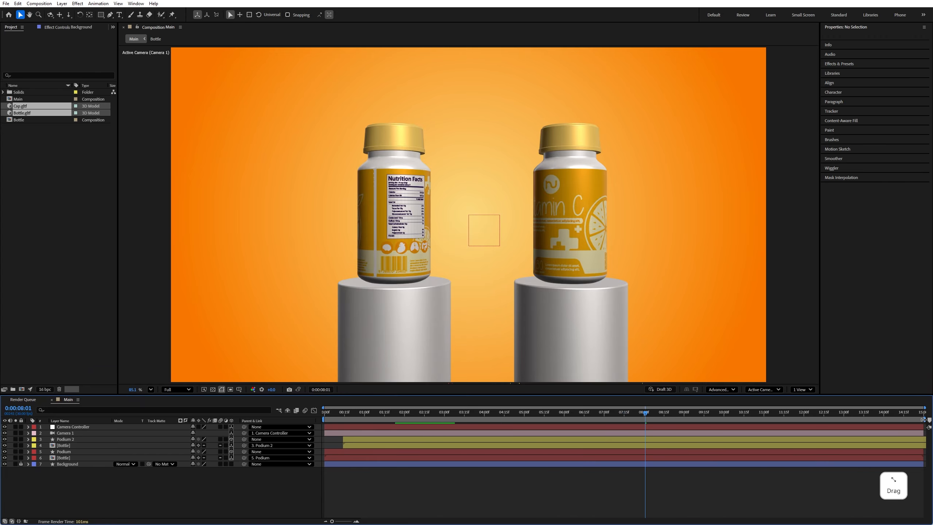
drag(924, 419, 653, 426)
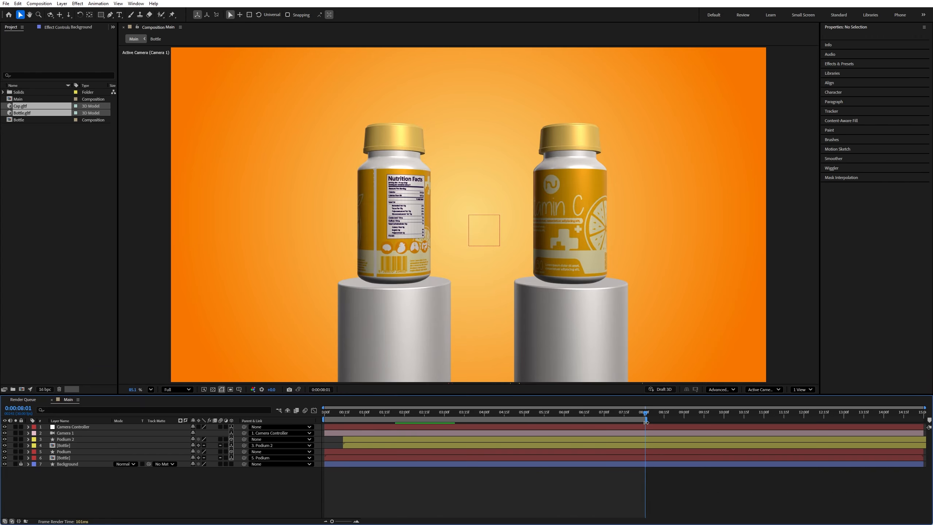
Add an Environment light to the Main composition at 100% intensity with Casts Shadows enabled.
right_click(222, 485)
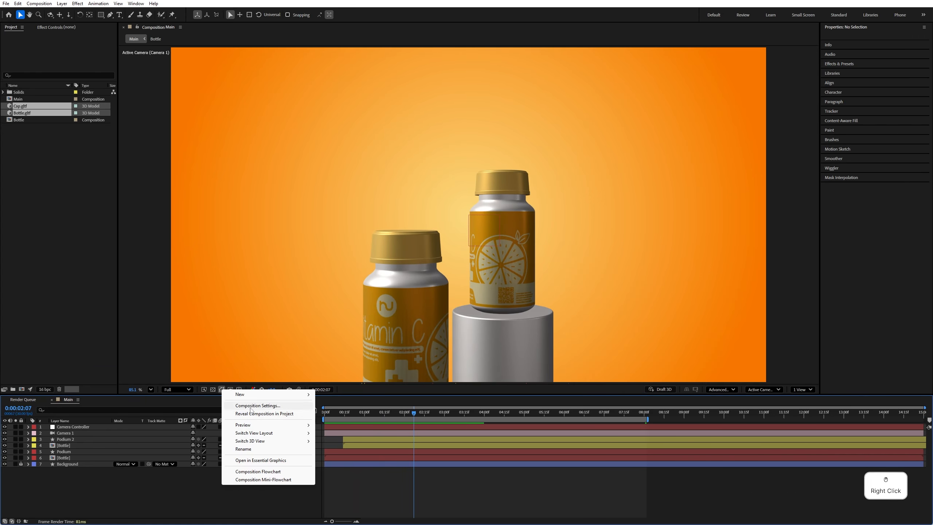
click(258, 394)
click(357, 424)
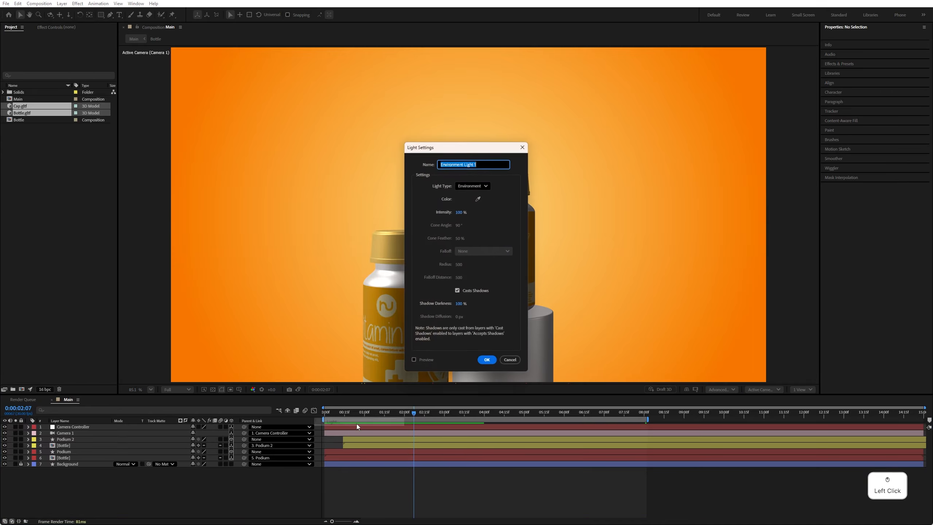
click(484, 186)
click(470, 233)
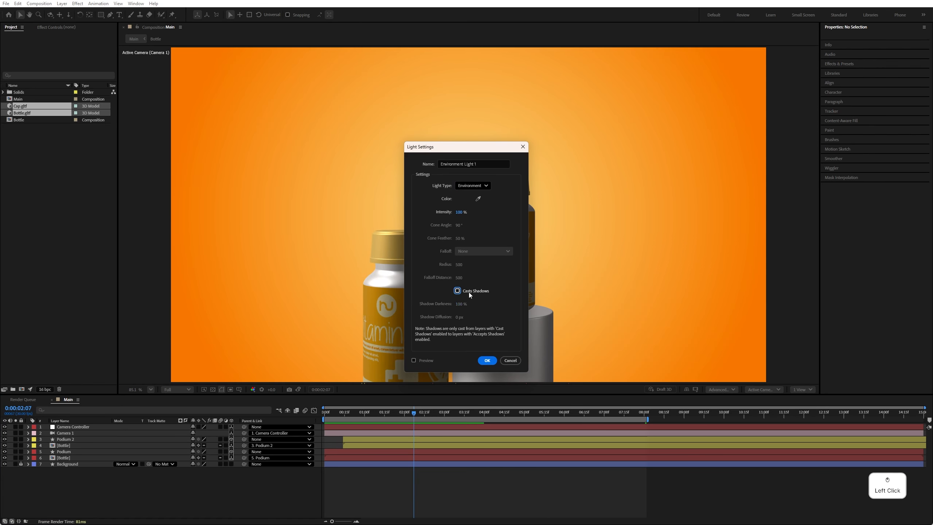
click(488, 361)
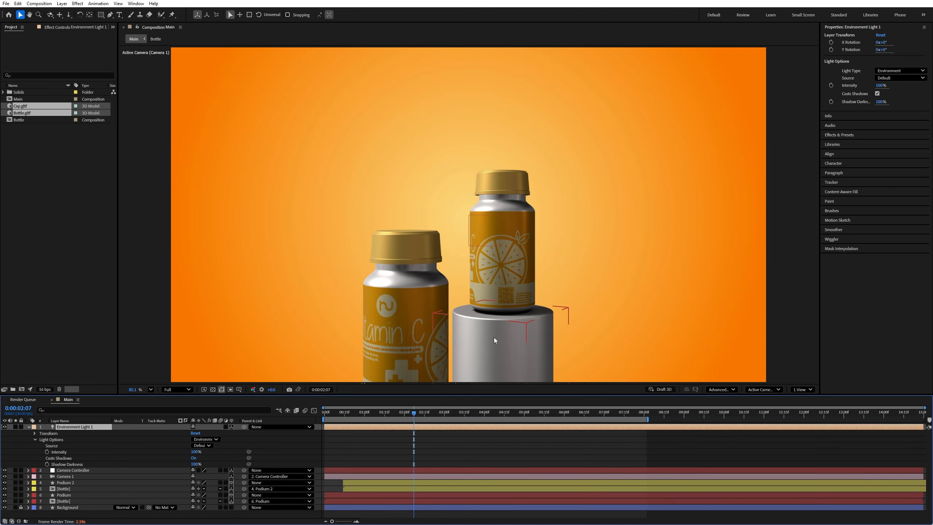
Fit the environment light's shadow casting box to the scene in the Advanced 3D render options.
click(722, 389)
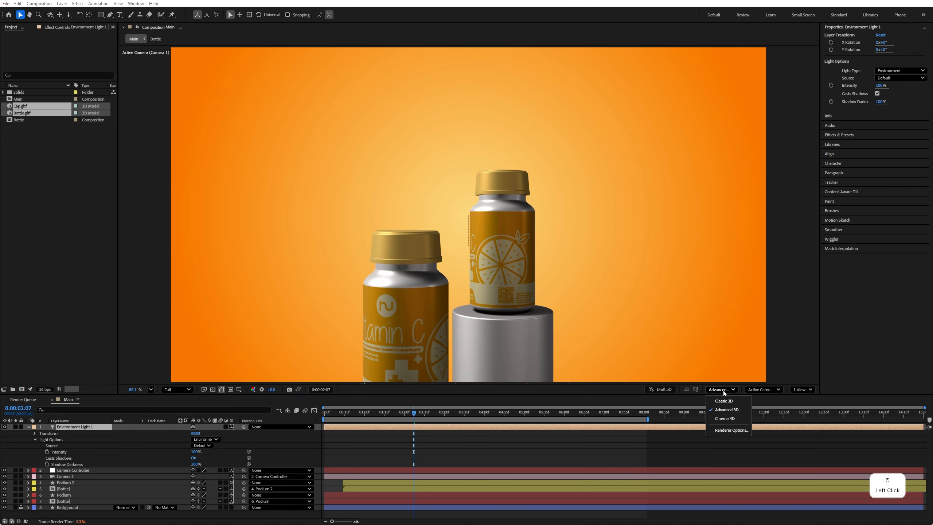
click(735, 432)
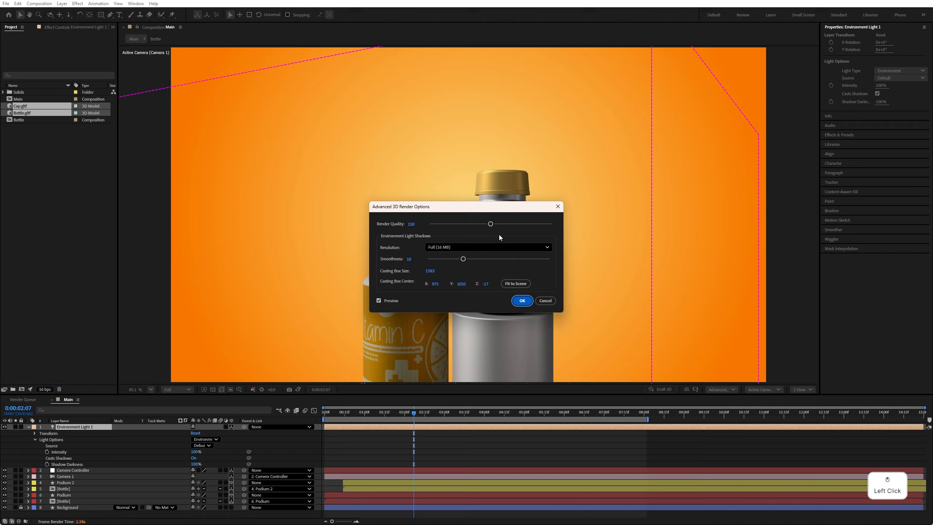
drag(478, 208, 654, 214)
click(692, 289)
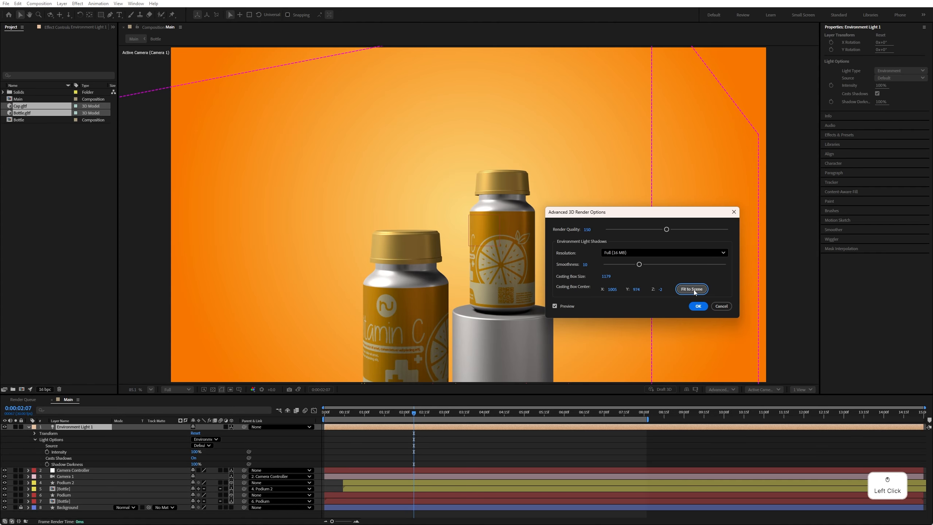
click(699, 306)
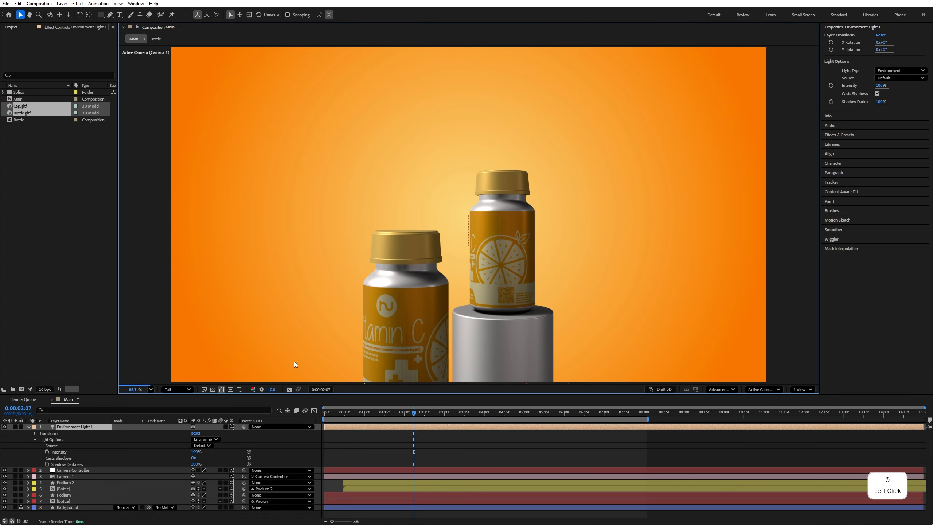
Collapse the light's properties and preview the lit scene in an enlarged composition view.
click(29, 427)
click(97, 487)
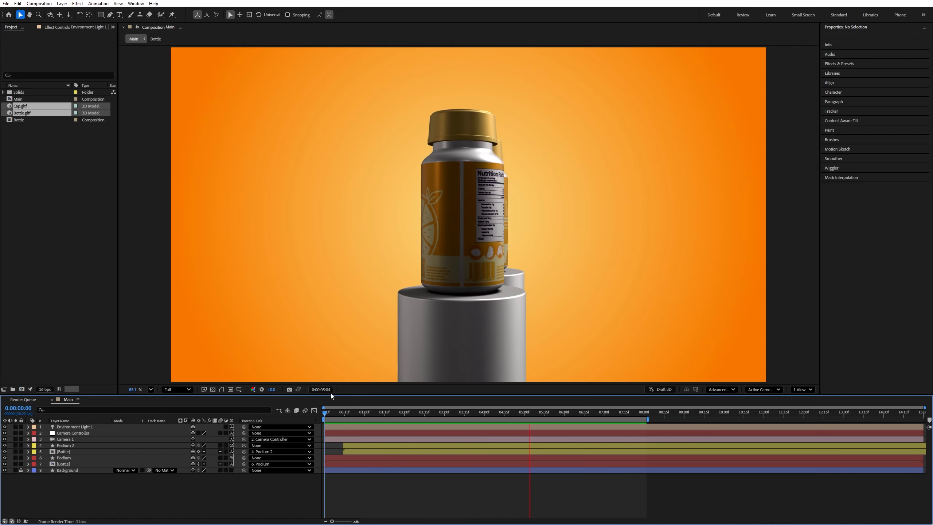
drag(332, 395, 332, 447)
key(space)
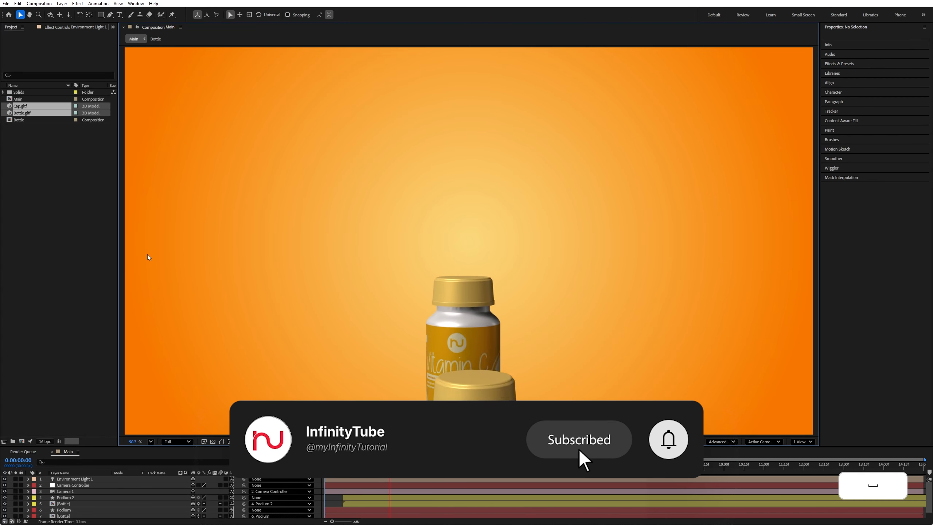